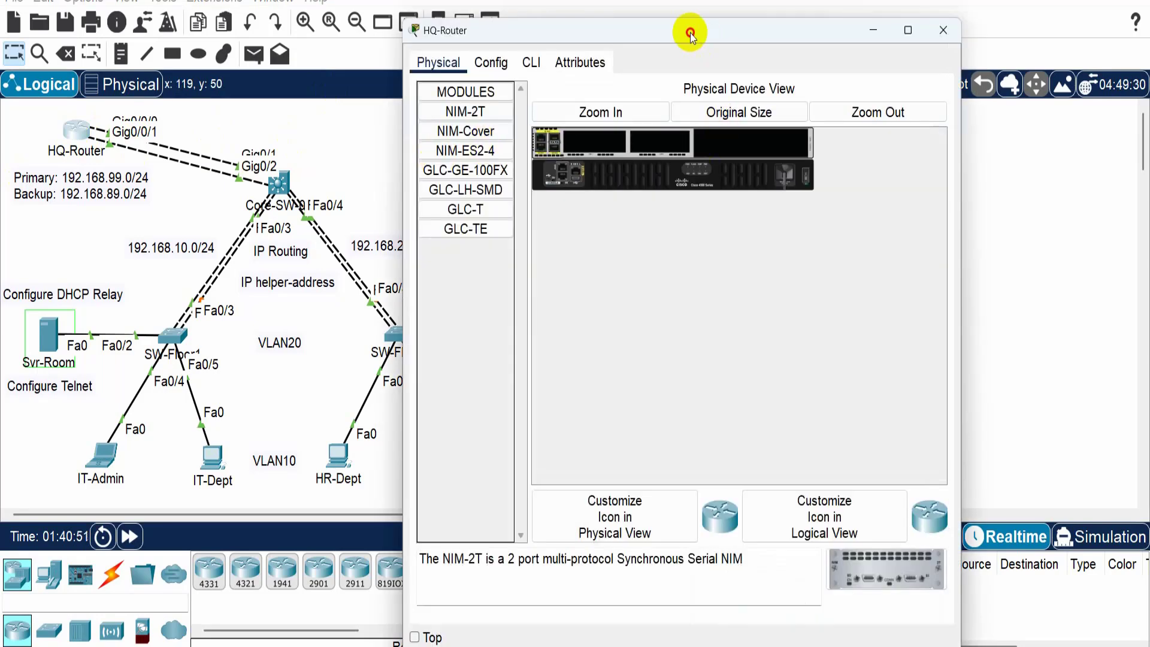
# - View the command-line interface of HQ-Router and close the device window
pyautogui.moveTo(690, 34); pyautogui.dragTo(904, 14)
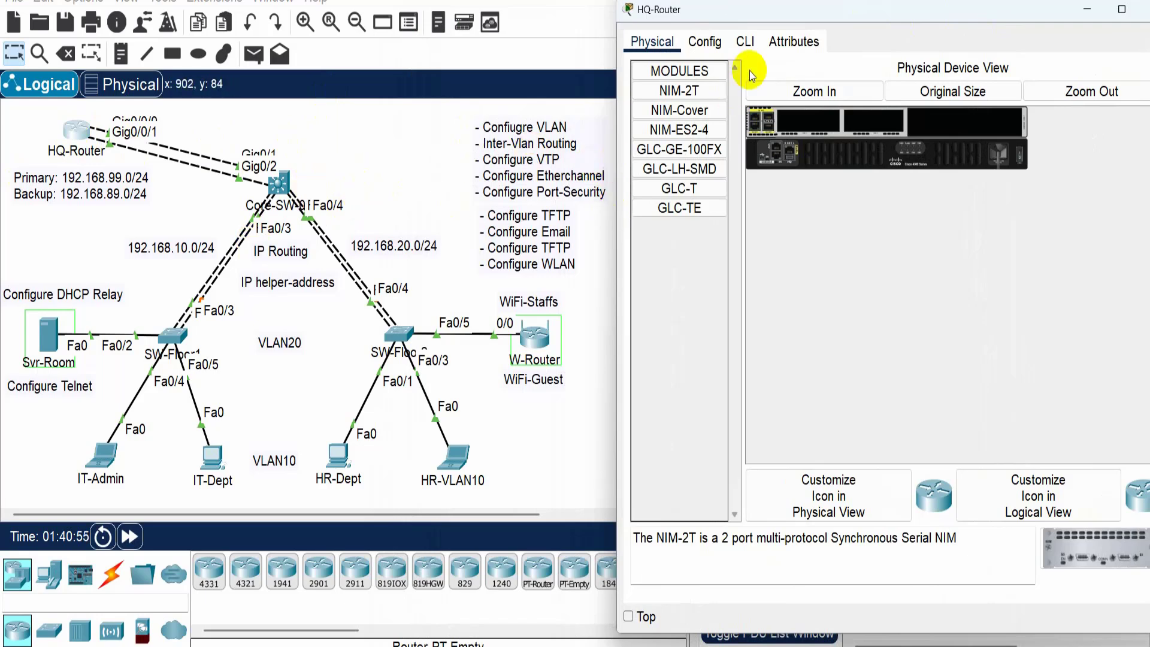
pyautogui.moveTo(805, 12); pyautogui.dragTo(719, 23)
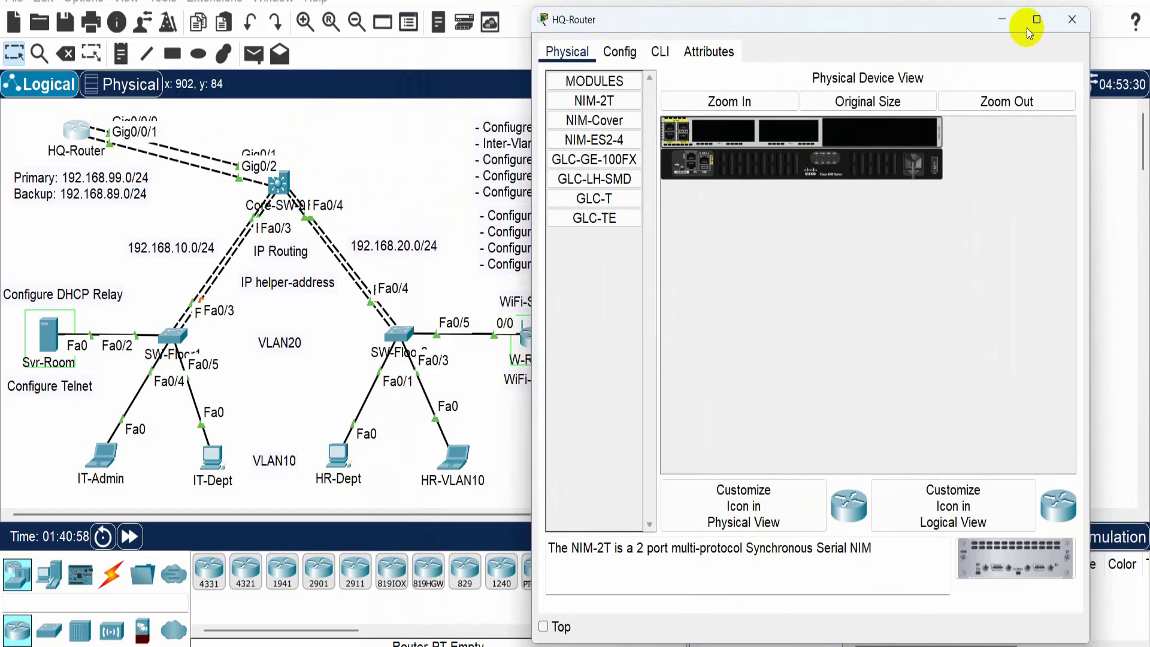
pyautogui.click(659, 52)
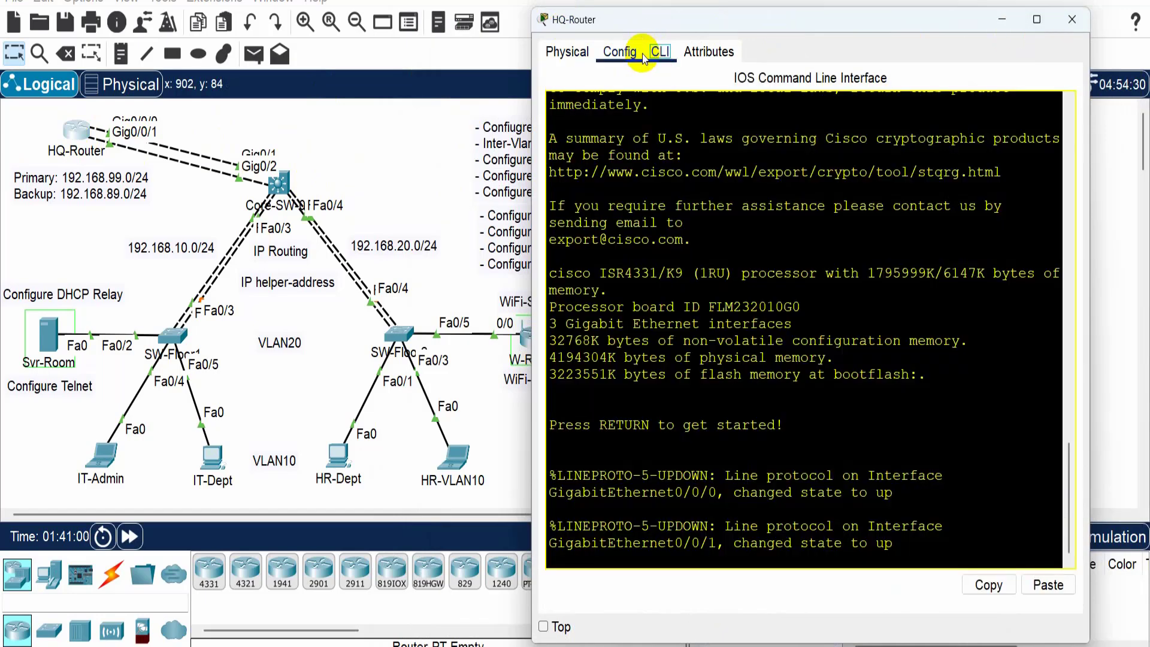
pyautogui.click(758, 503)
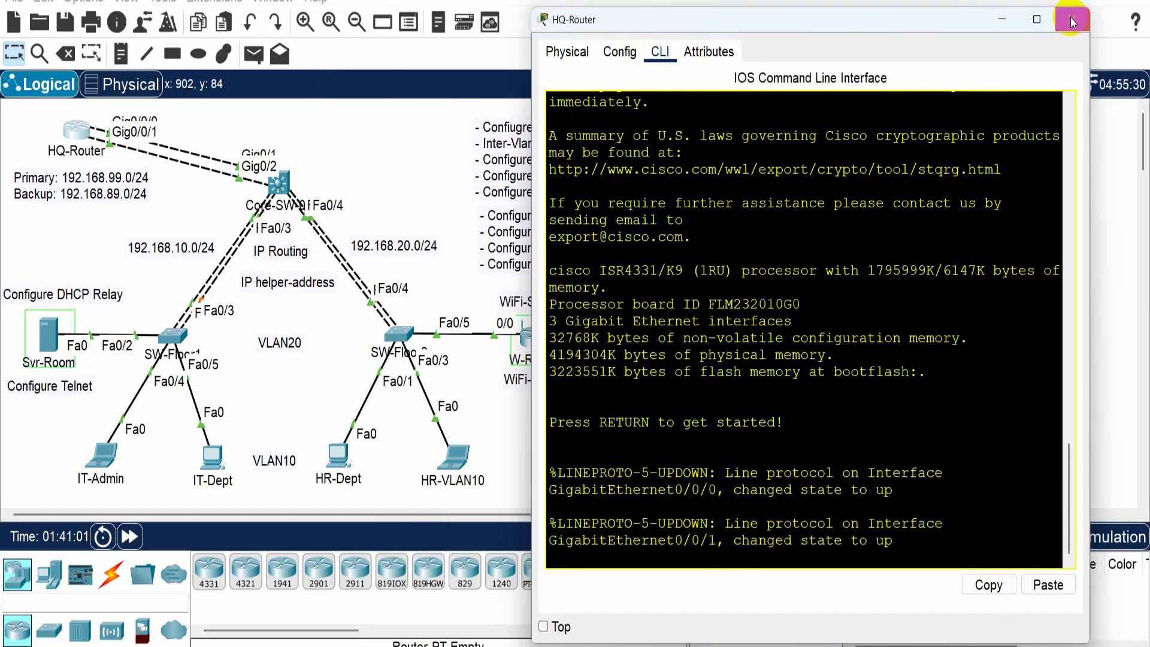
pyautogui.click(156, 139)
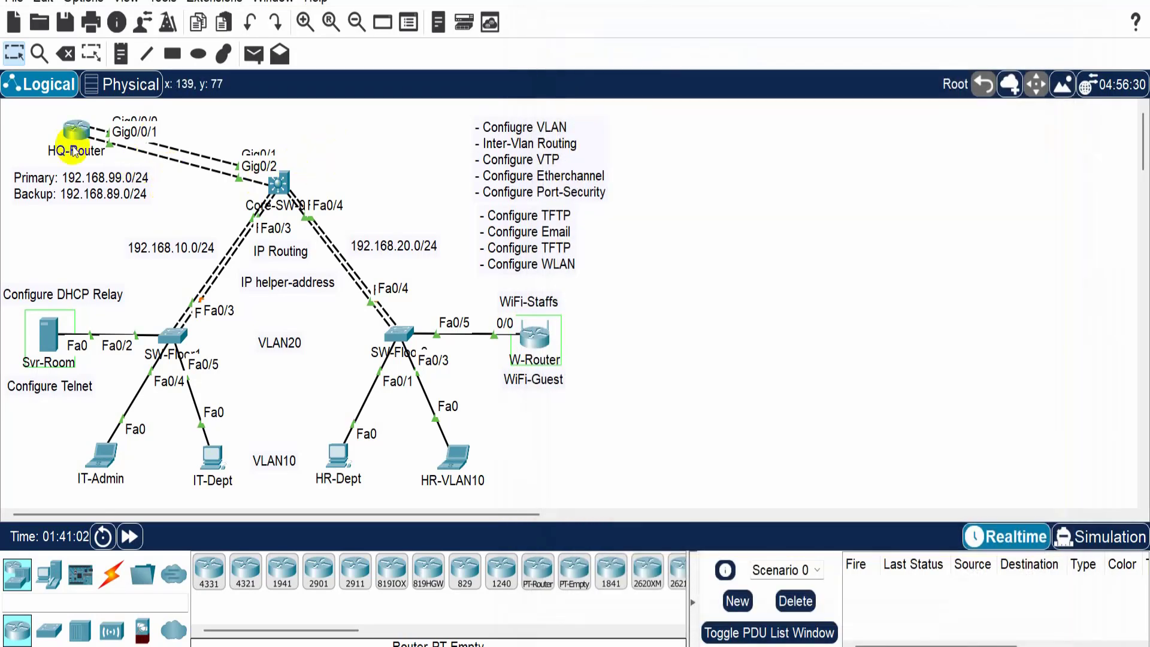
pyautogui.moveTo(76, 131)
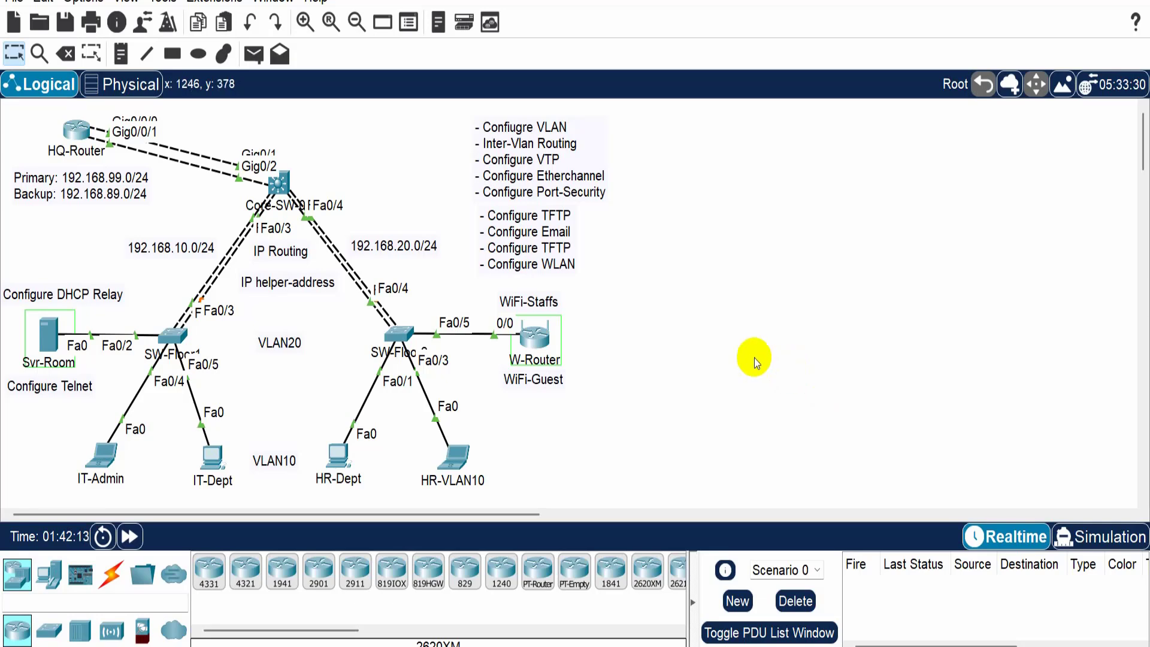
# - Move the VLAN and TFTP task notes closer to W-Router, save the file, and shift the Configure DHCP Relay label slightly right
pyautogui.moveTo(508, 232); pyautogui.dragTo(601, 345)
pyautogui.moveTo(548, 180); pyautogui.dragTo(551, 259)
pyautogui.click(805, 240)
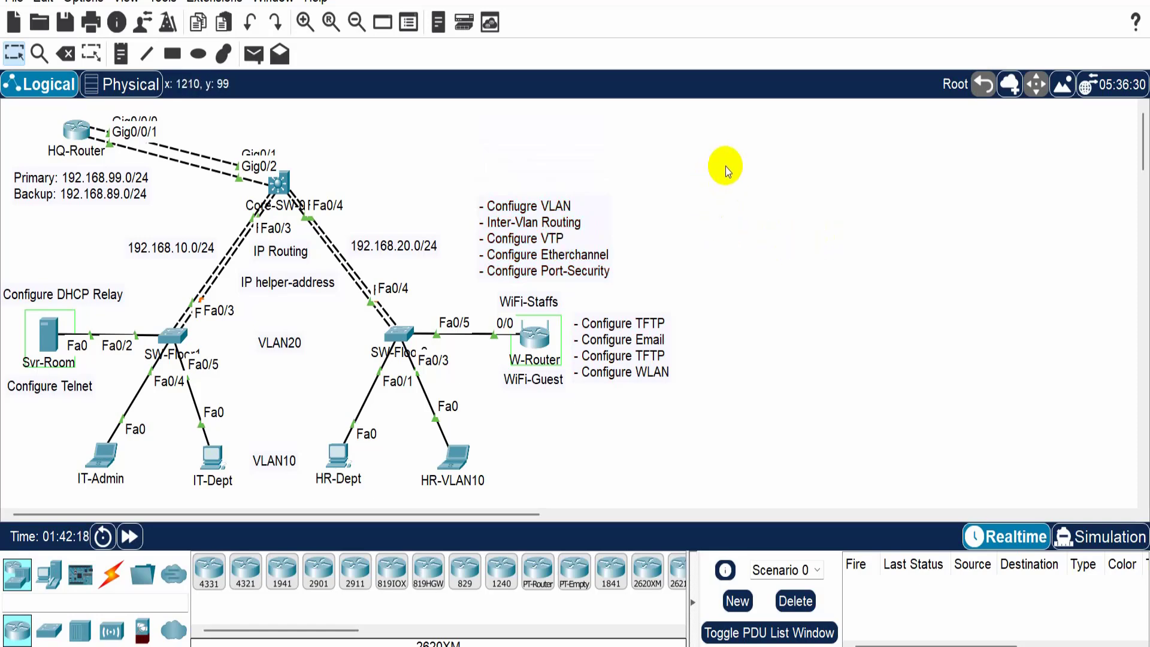
pyautogui.click(66, 24)
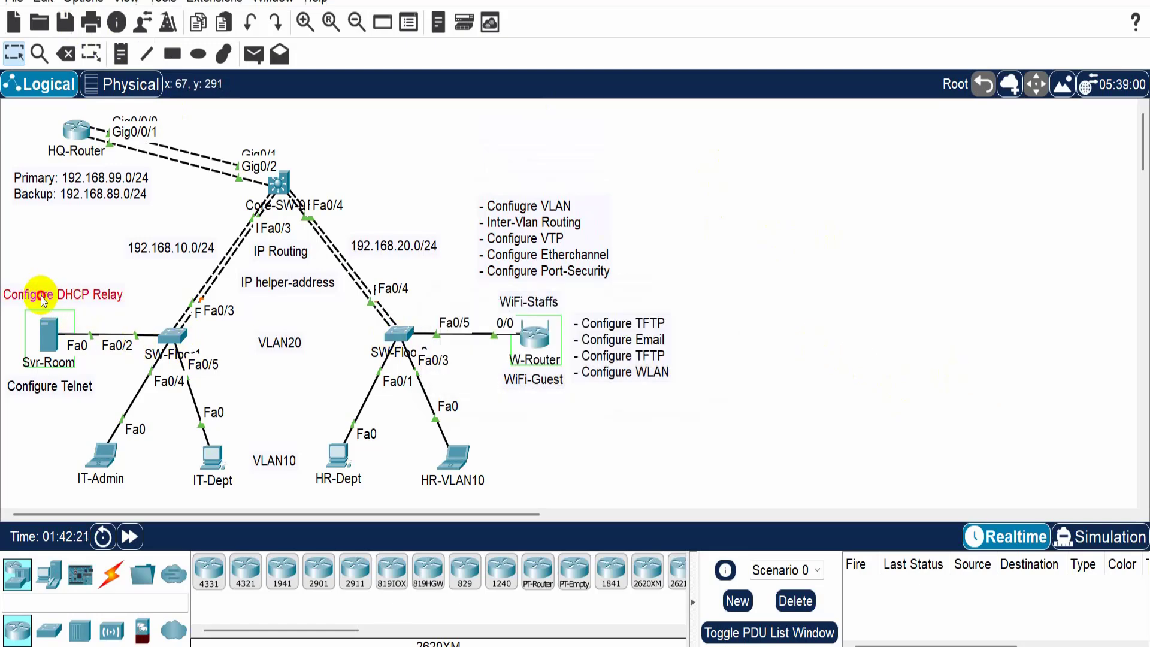
pyautogui.moveTo(37, 297); pyautogui.dragTo(42, 297)
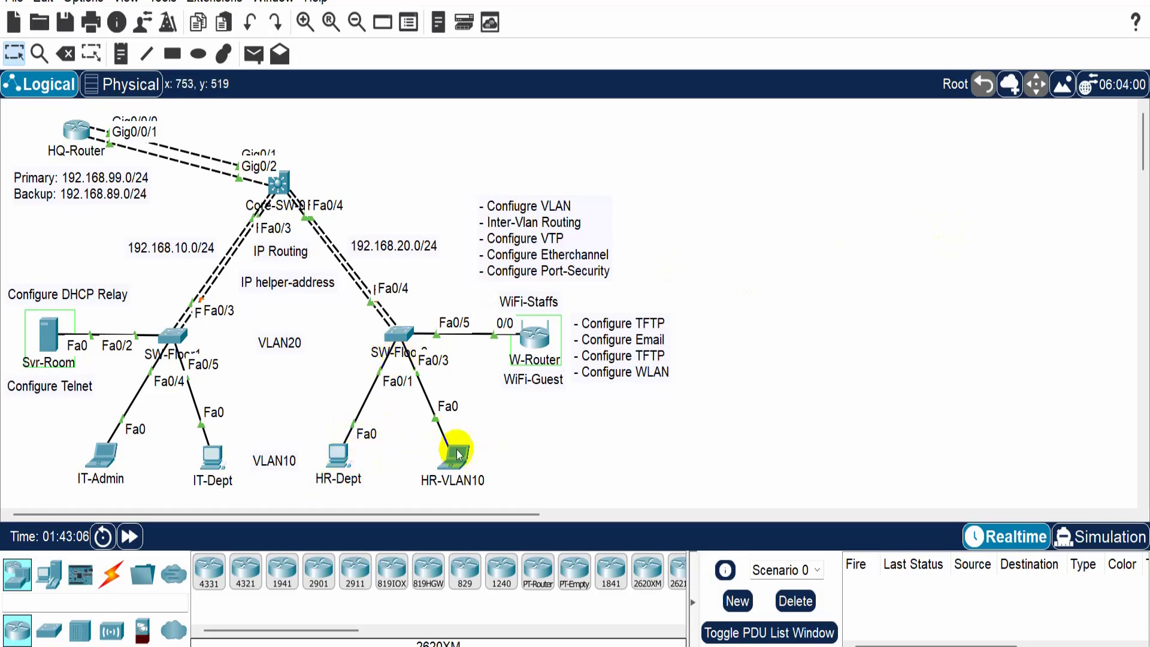
pyautogui.doubleClick(364, 479)
pyautogui.click(373, 479)
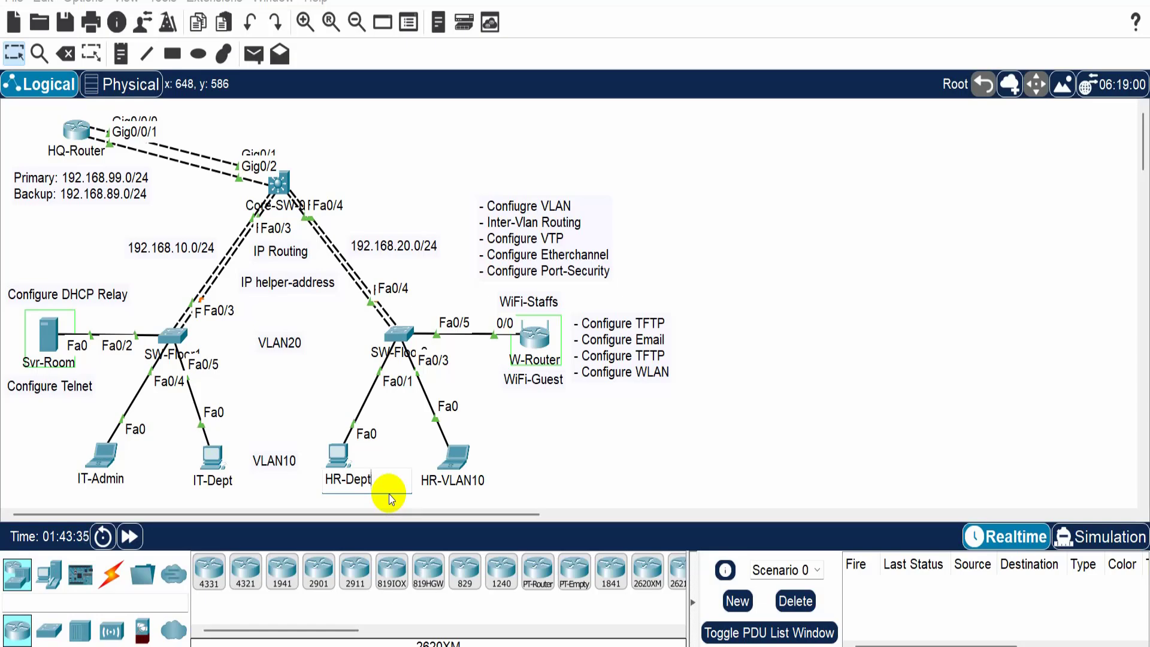
pyautogui.click(550, 440)
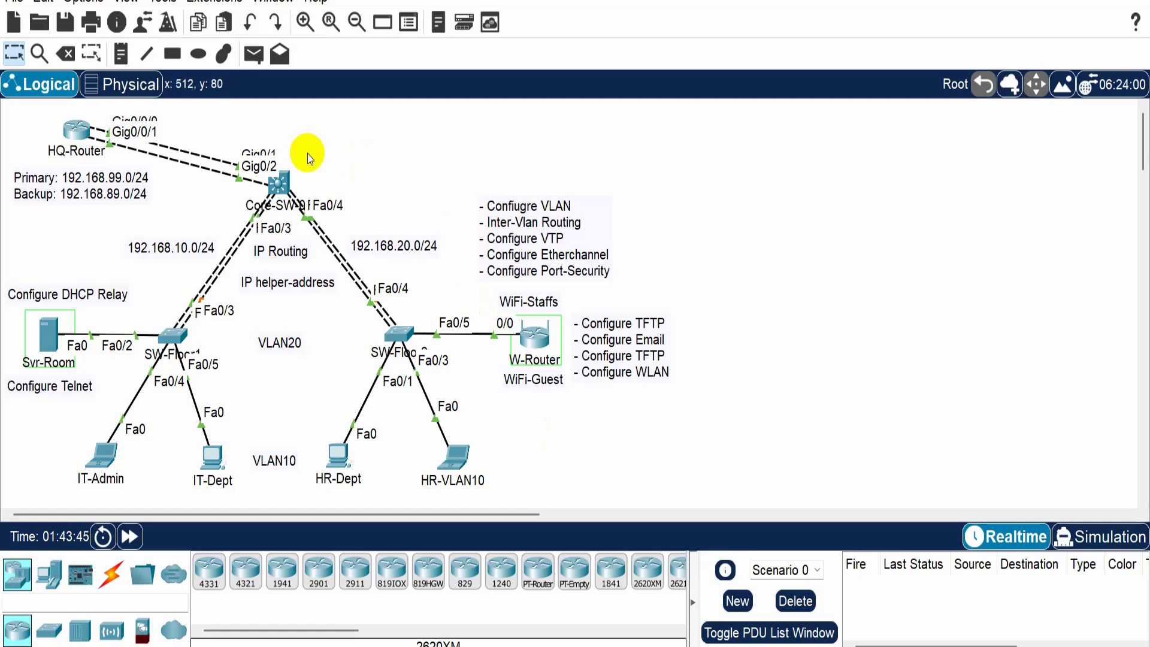
# - Move HQ-Router slightly down towards its Primary and Backup address labels
pyautogui.click(81, 134)
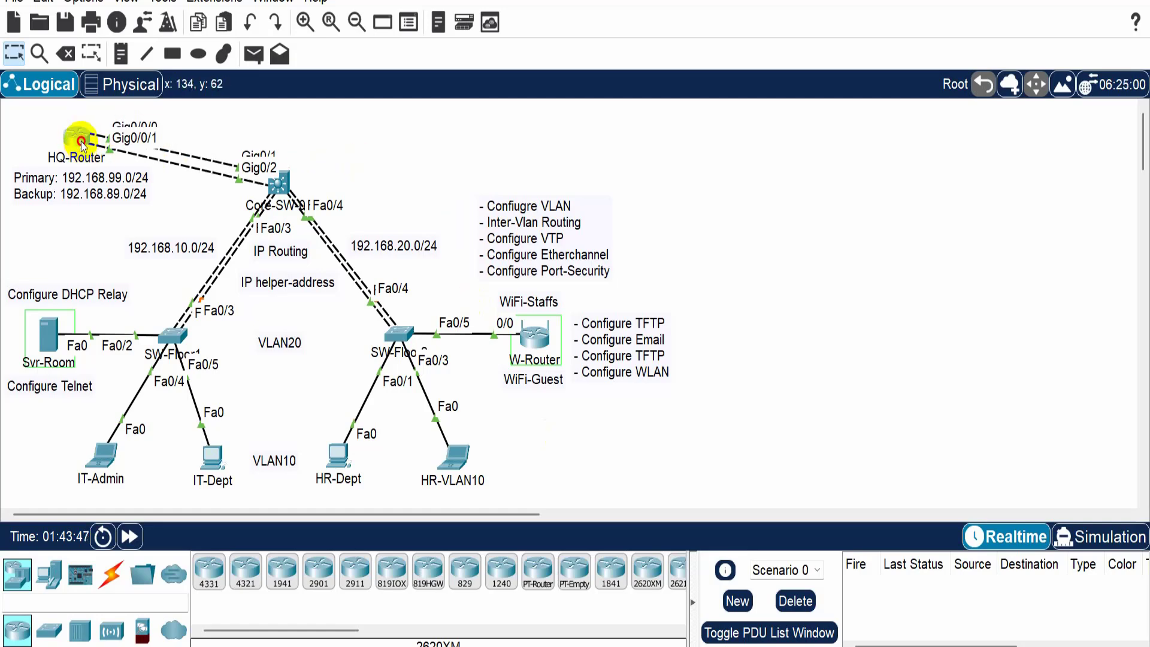
pyautogui.moveTo(82, 134); pyautogui.dragTo(82, 140)
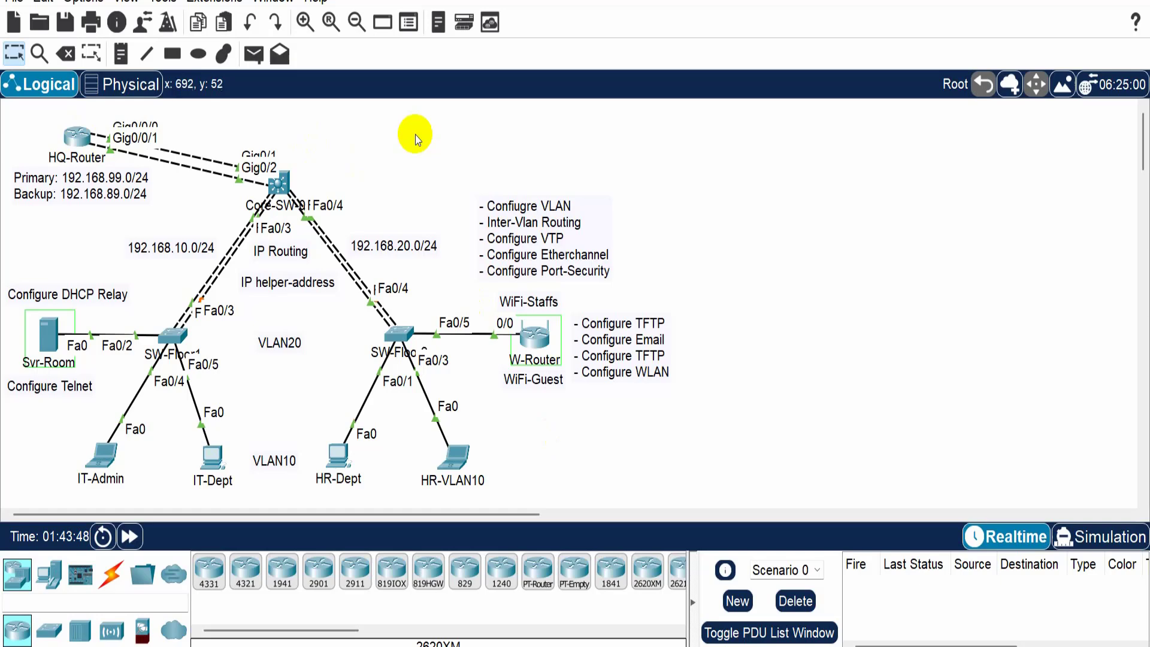
pyautogui.click(67, 137)
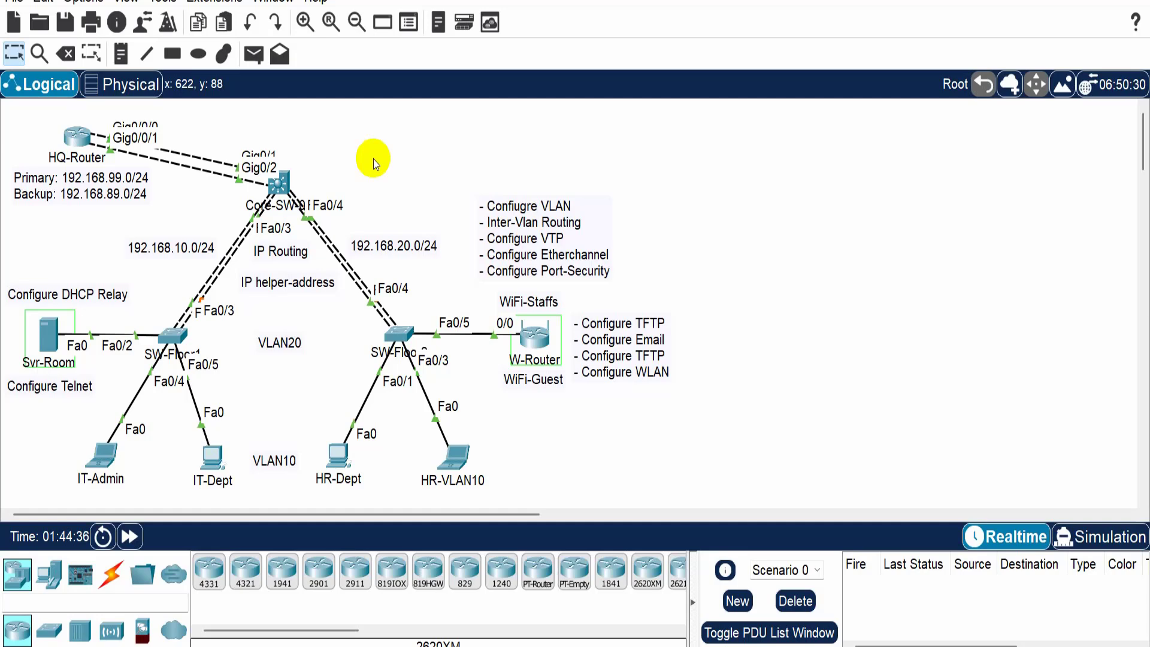
# - Center the WiFi-Staffs and WiFi-Guest labels above and below W-Router, and shift the 192.168.20.0/24 label slightly left
pyautogui.click(527, 297)
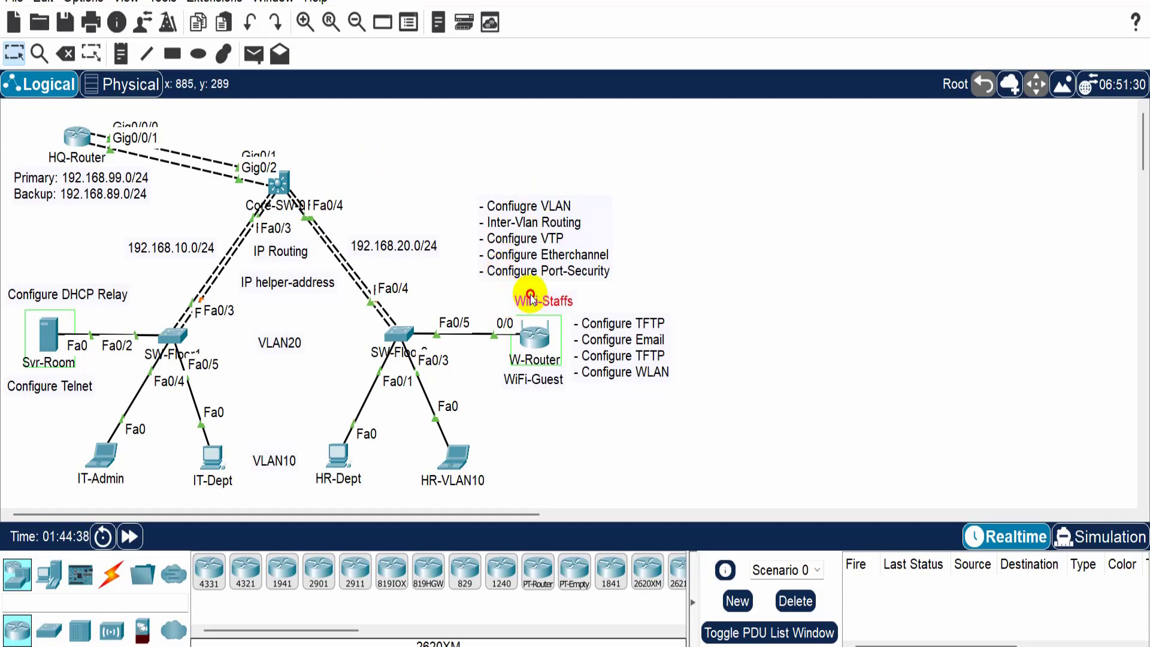
pyautogui.click(539, 380)
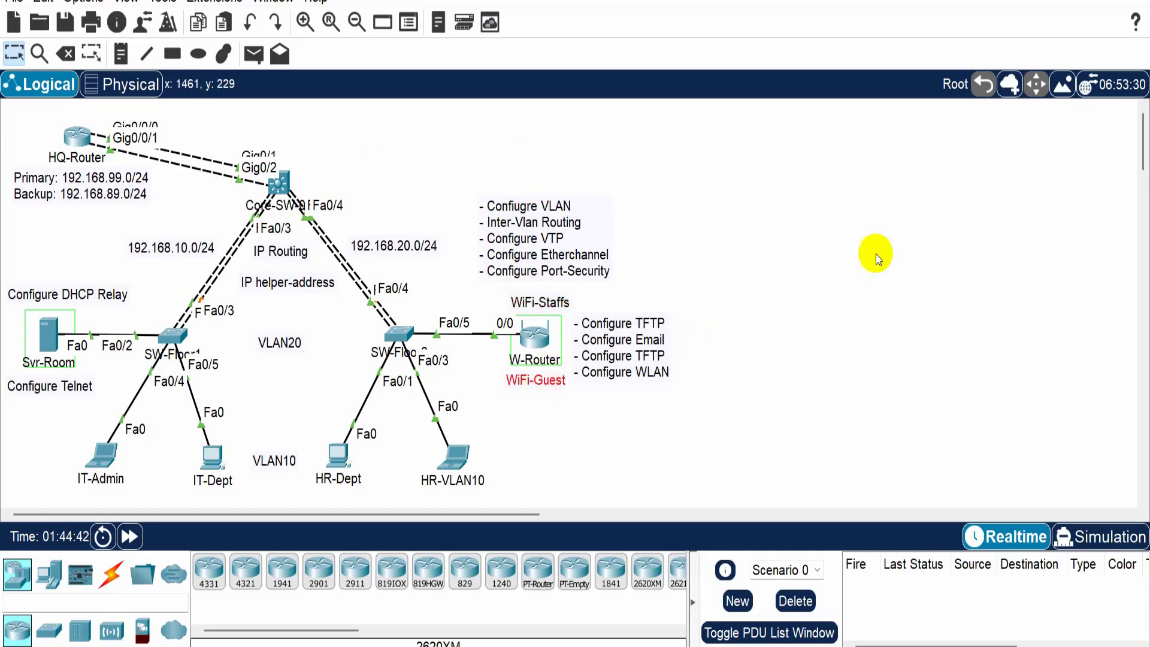
pyautogui.click(763, 256)
pyautogui.click(557, 301)
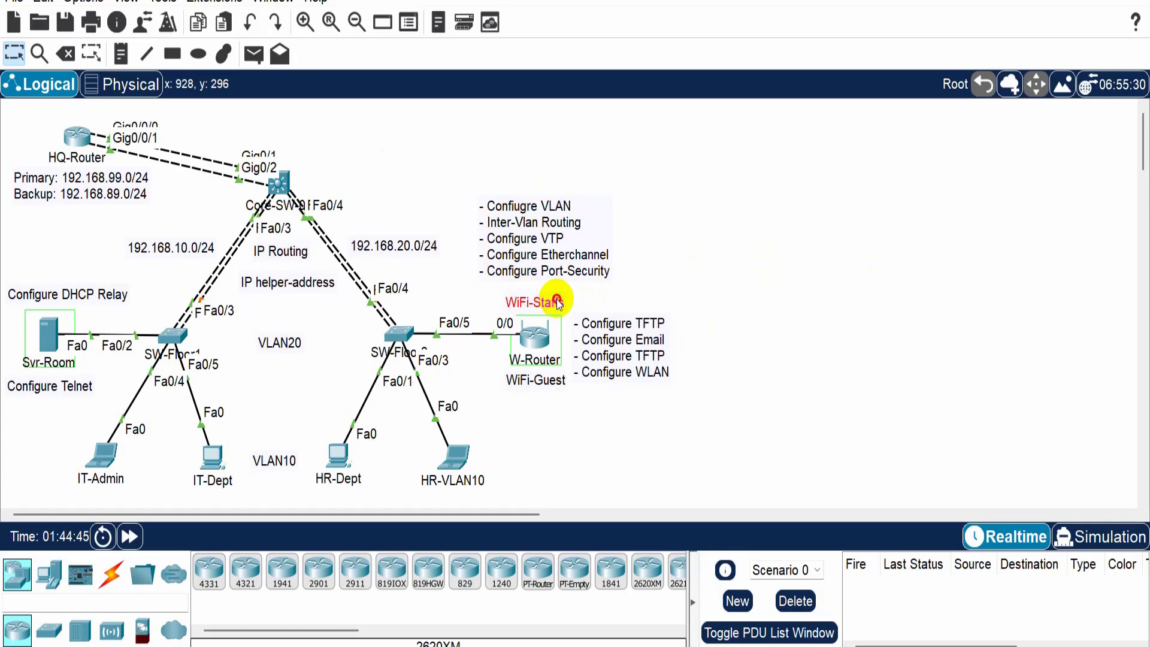
pyautogui.click(711, 284)
pyautogui.click(549, 378)
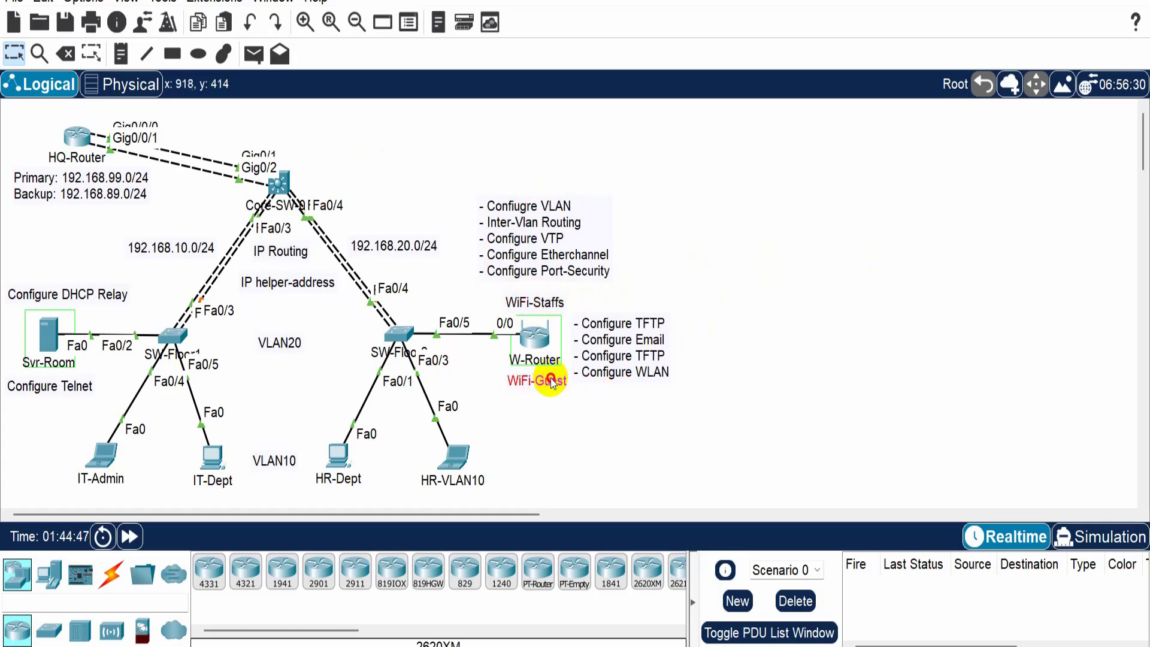
pyautogui.click(759, 258)
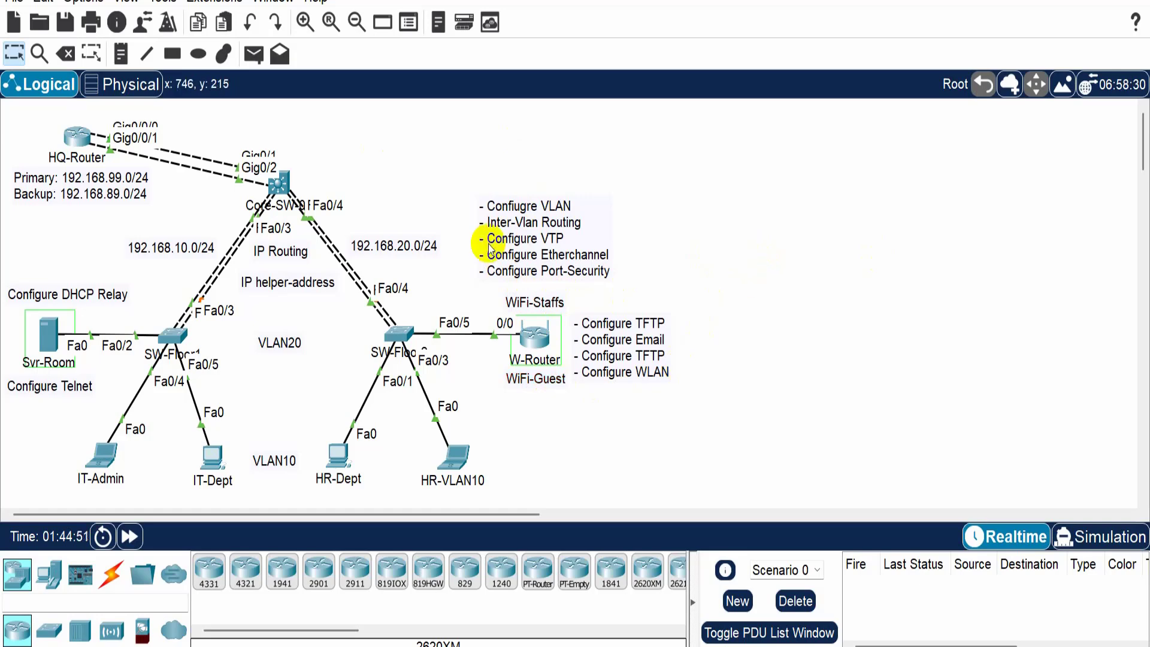
pyautogui.click(389, 244)
pyautogui.click(731, 235)
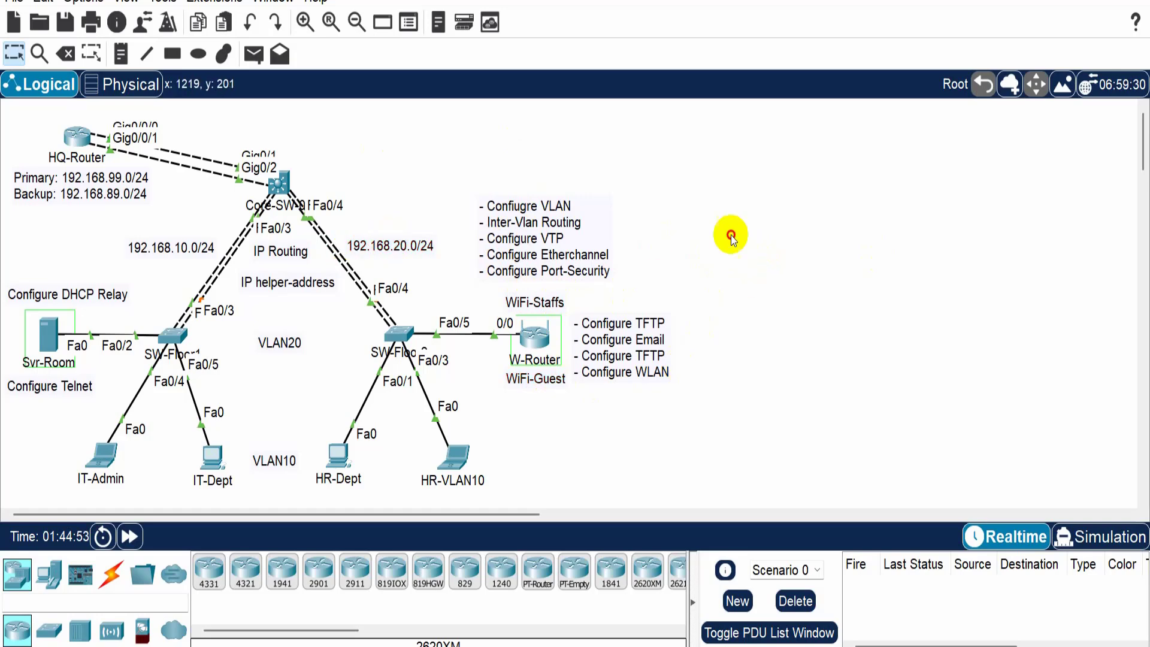
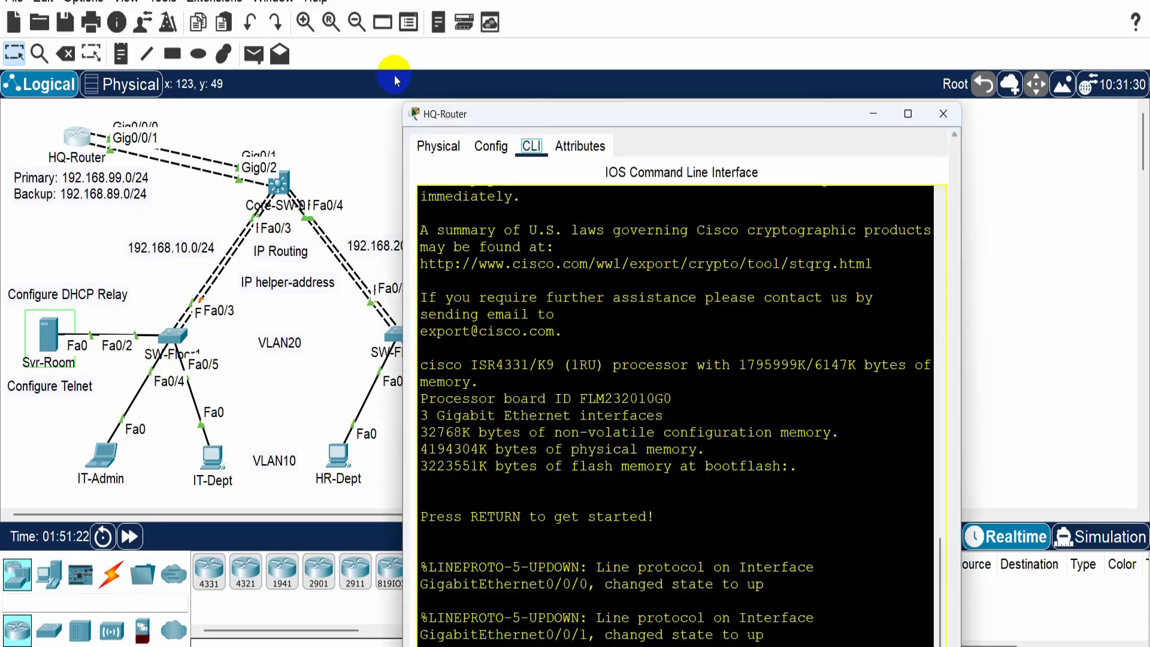
# - Start a command-line session on HQ-Router and enter privileged EXEC mode with enable
pyautogui.moveTo(659, 105); pyautogui.dragTo(778, 18)
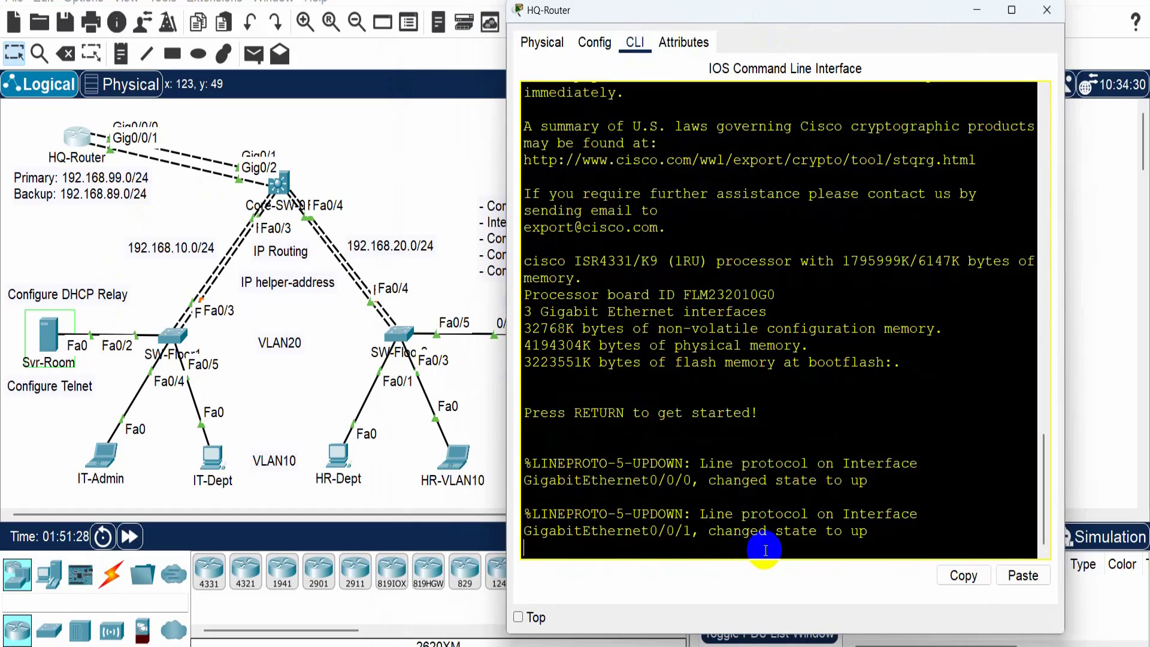
pyautogui.press('Return')
pyautogui.press('Return')
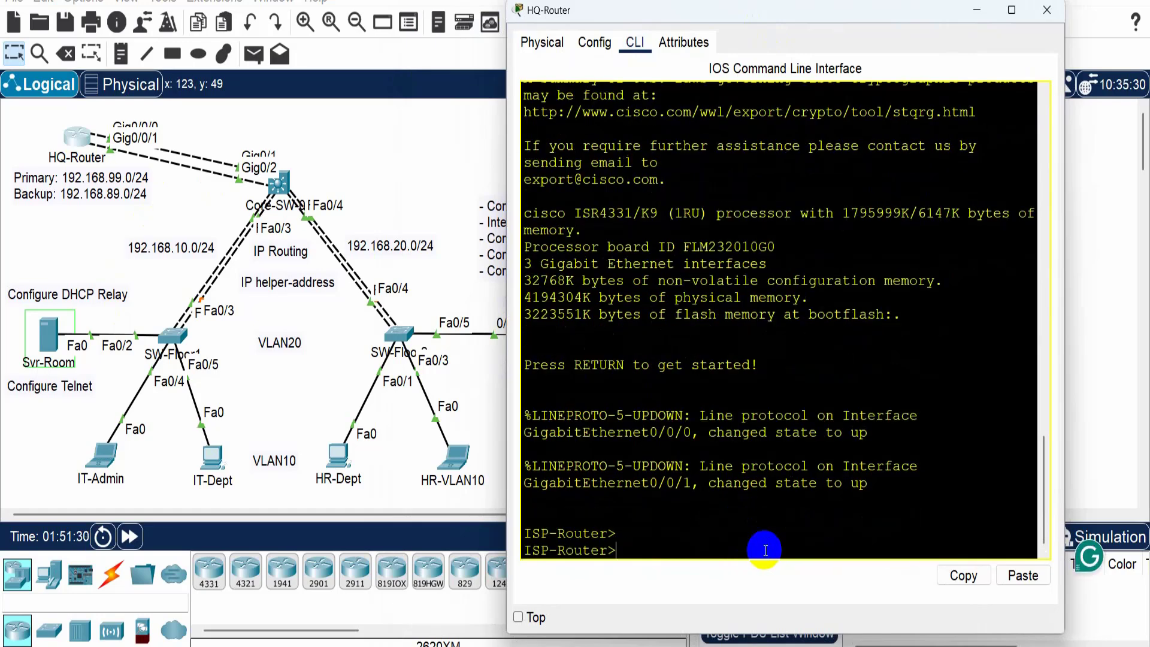
pyautogui.write('en')
pyautogui.press('Tab')
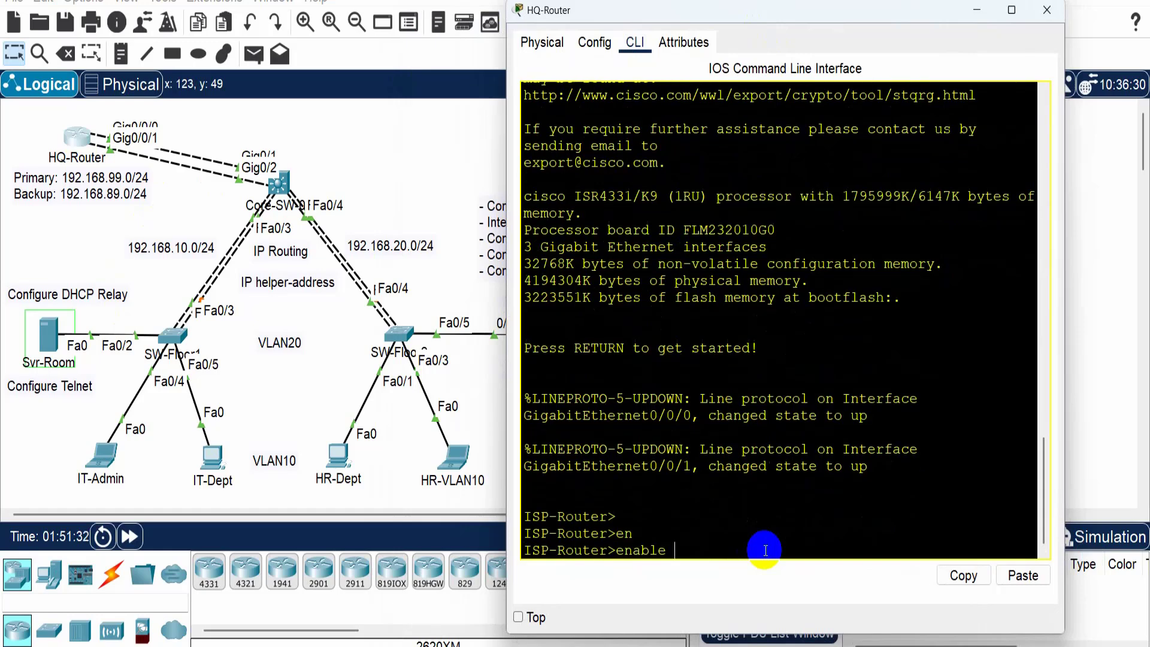
pyautogui.press('Return')
pyautogui.press('Return')
pyautogui.press('Return')
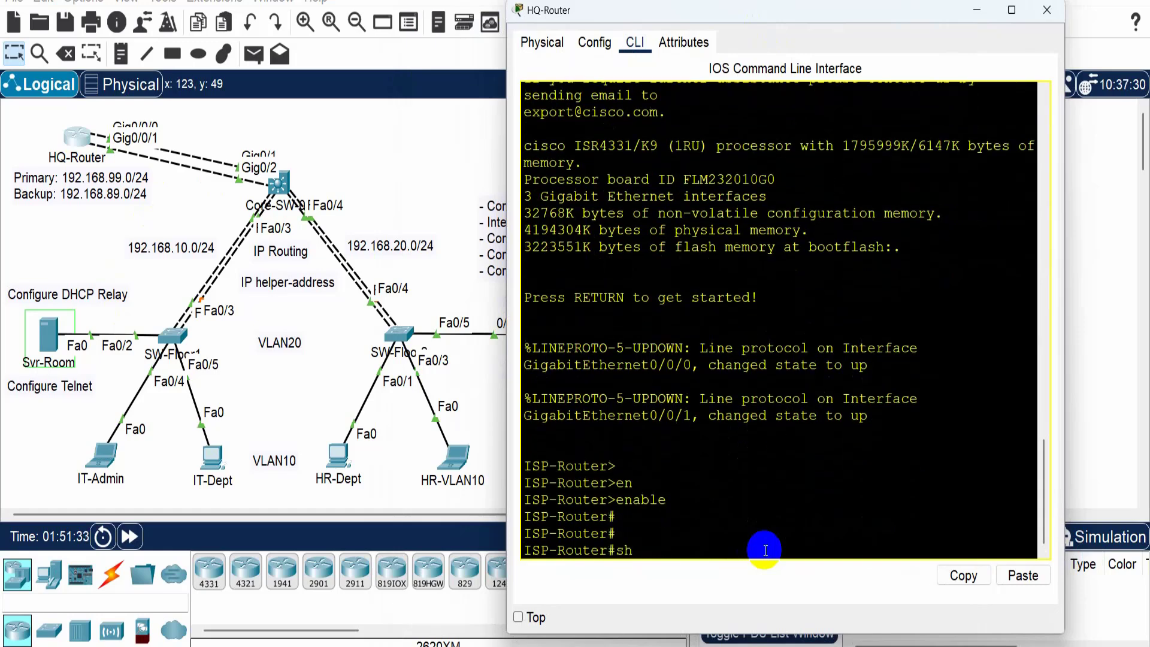
# - Run show interfaces on HQ-Router and page through the output to the end
pyautogui.write('show inter')
pyautogui.press('Tab')
pyautogui.press('Return')
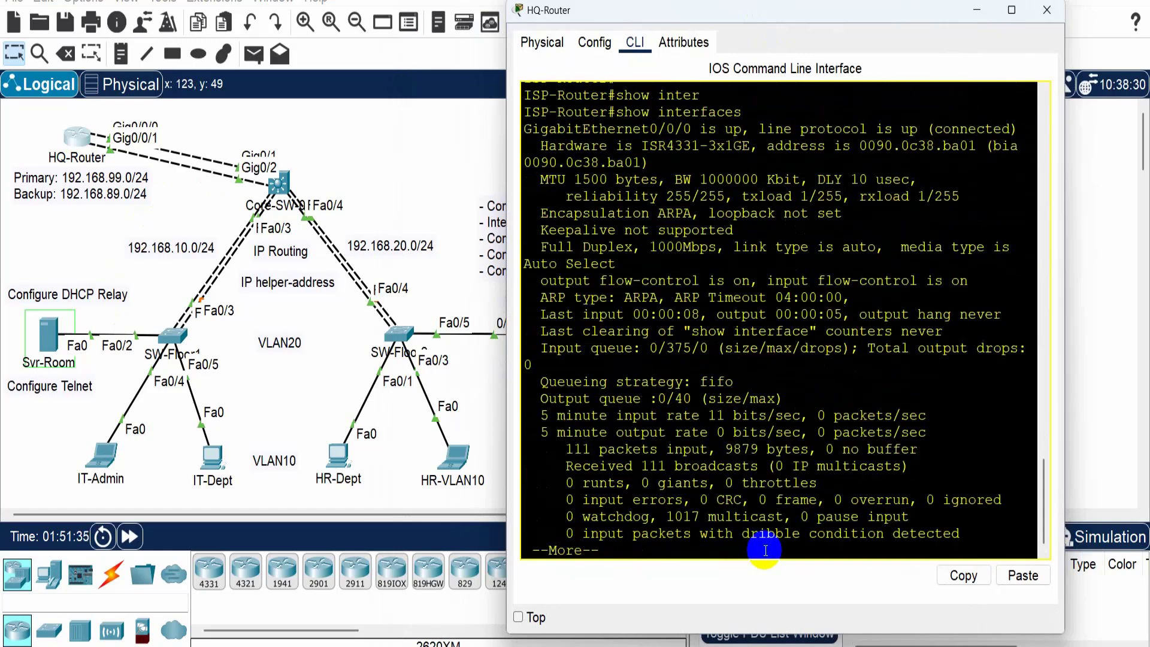
pyautogui.press('space')
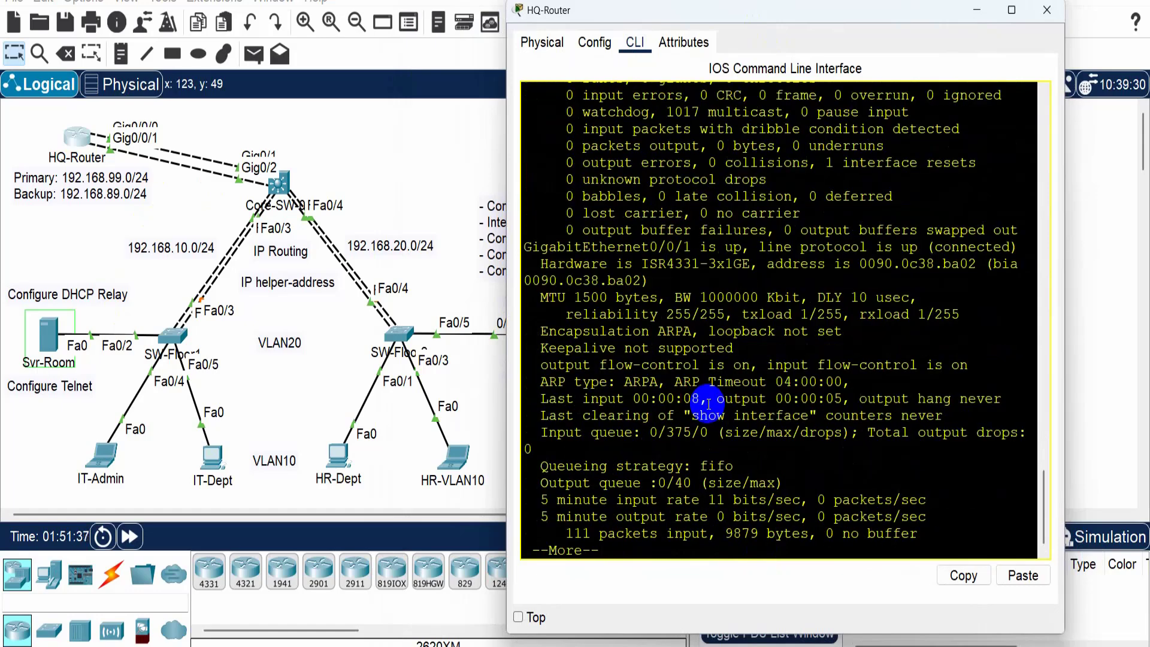
pyautogui.press('space')
pyautogui.press('space')
pyautogui.press('space')
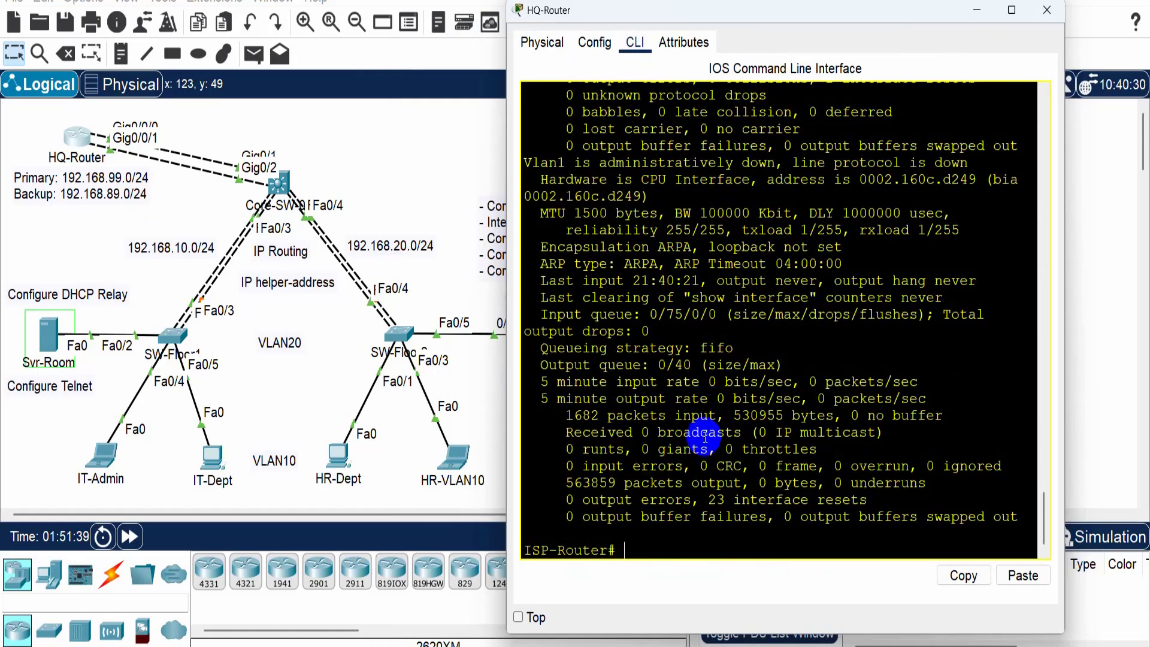
# - Examine the show interfaces output for the names and status of the GigabitEthernet0/0/0, 0/0/1 and 0/0/2 interfaces
pyautogui.scroll(15, 705, 438)
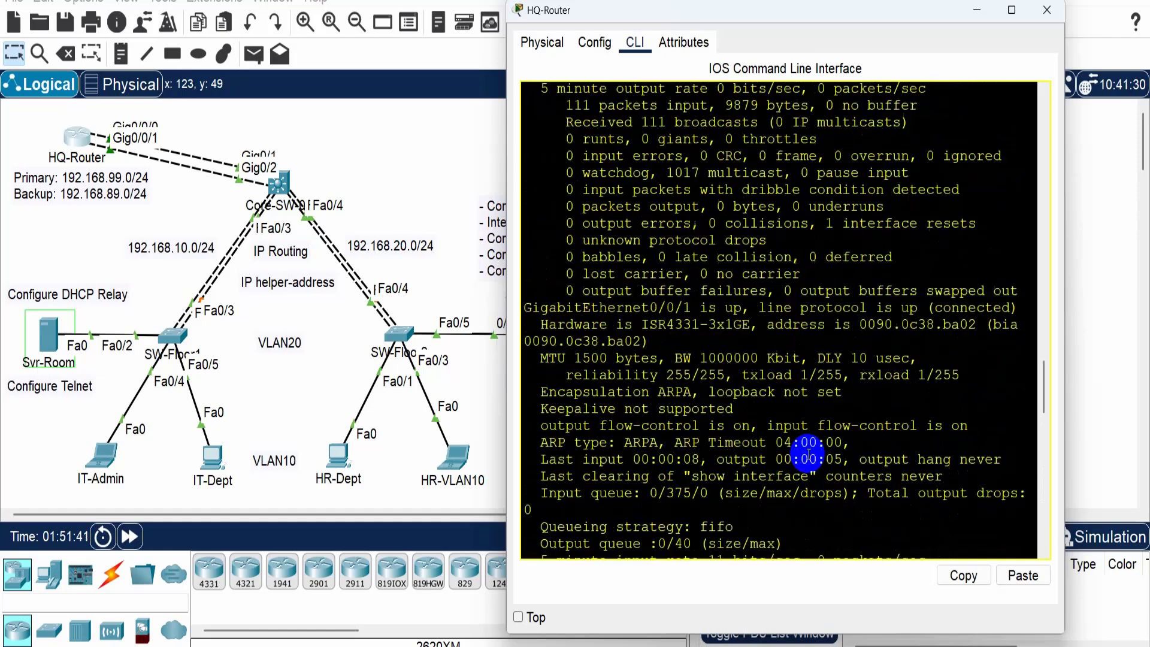
pyautogui.scroll(10, 808, 455)
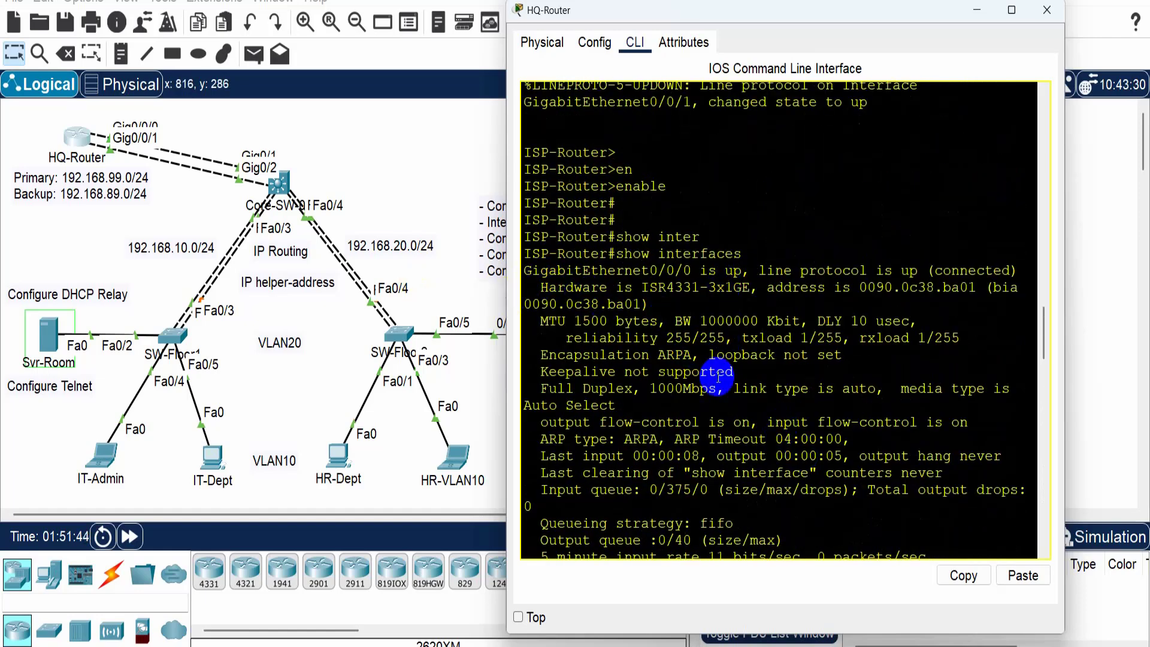
pyautogui.moveTo(532, 271); pyautogui.dragTo(690, 271)
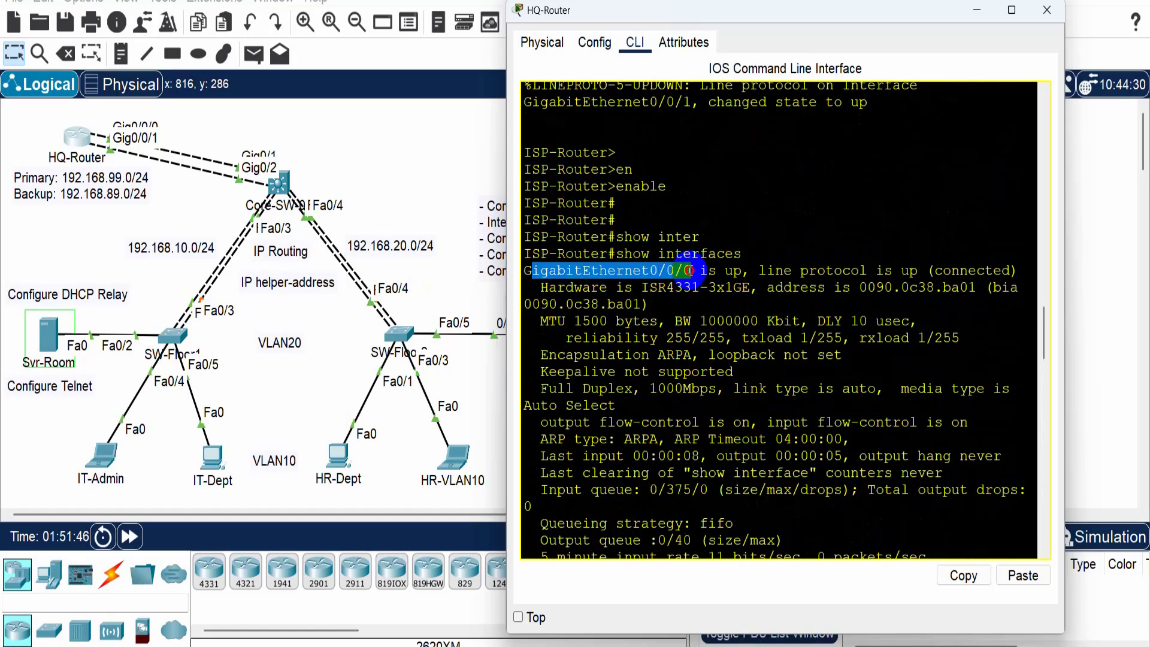
pyautogui.scroll(-12, 788, 431)
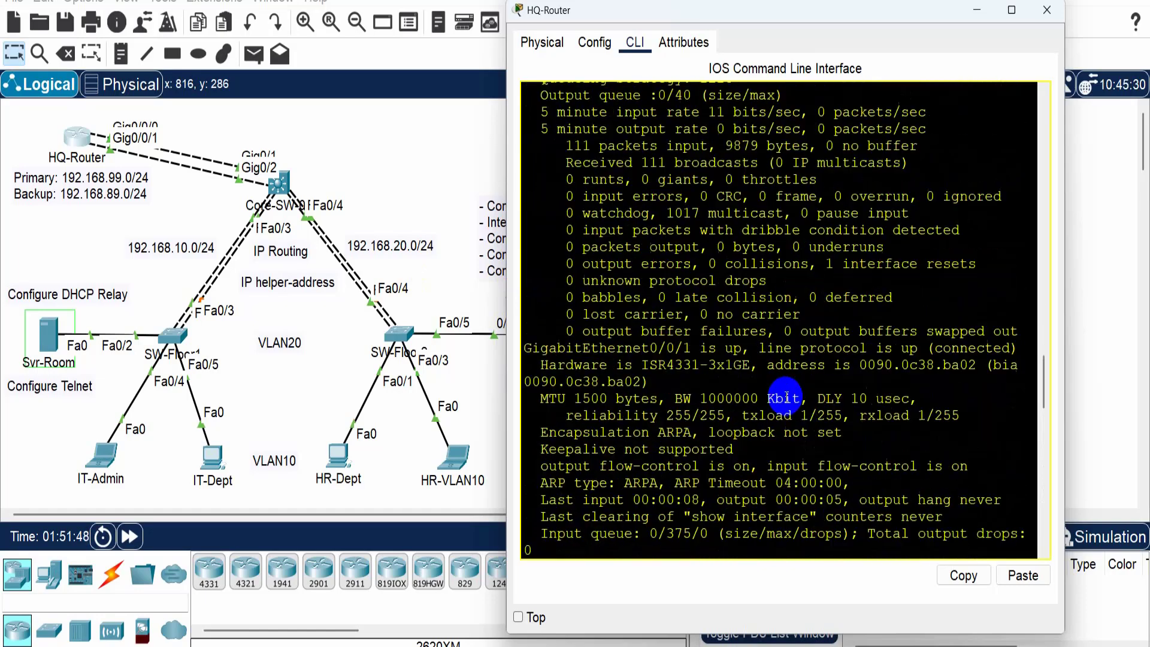
pyautogui.scroll(-5, 786, 397)
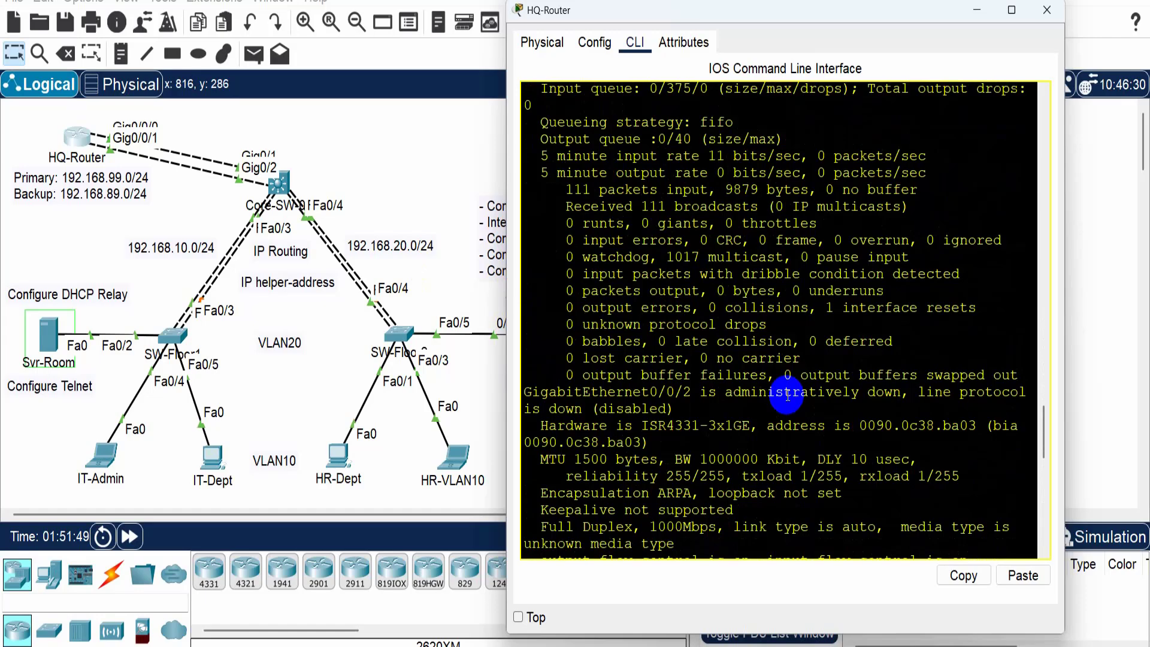
pyautogui.scroll(-2, 786, 393)
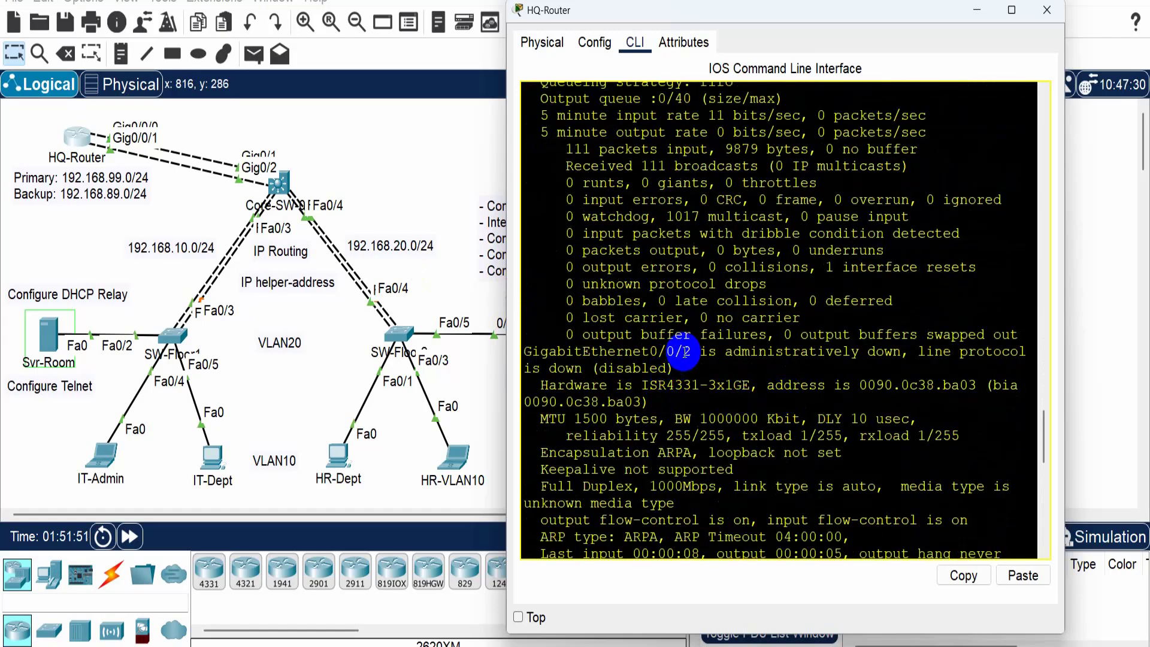
pyautogui.moveTo(690, 351); pyautogui.dragTo(512, 354)
pyautogui.scroll(3, 754, 410)
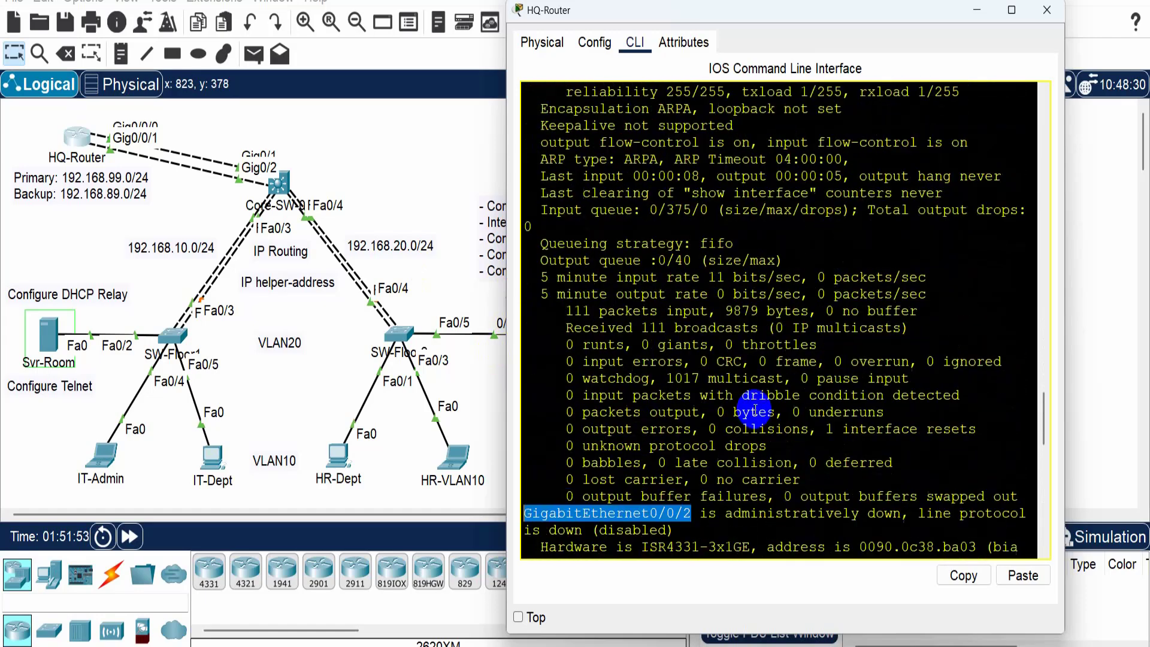
# - Recheck the GigabitEthernet0/0/1 status line and look back through the show interfaces output to its start
pyautogui.scroll(4, 755, 410)
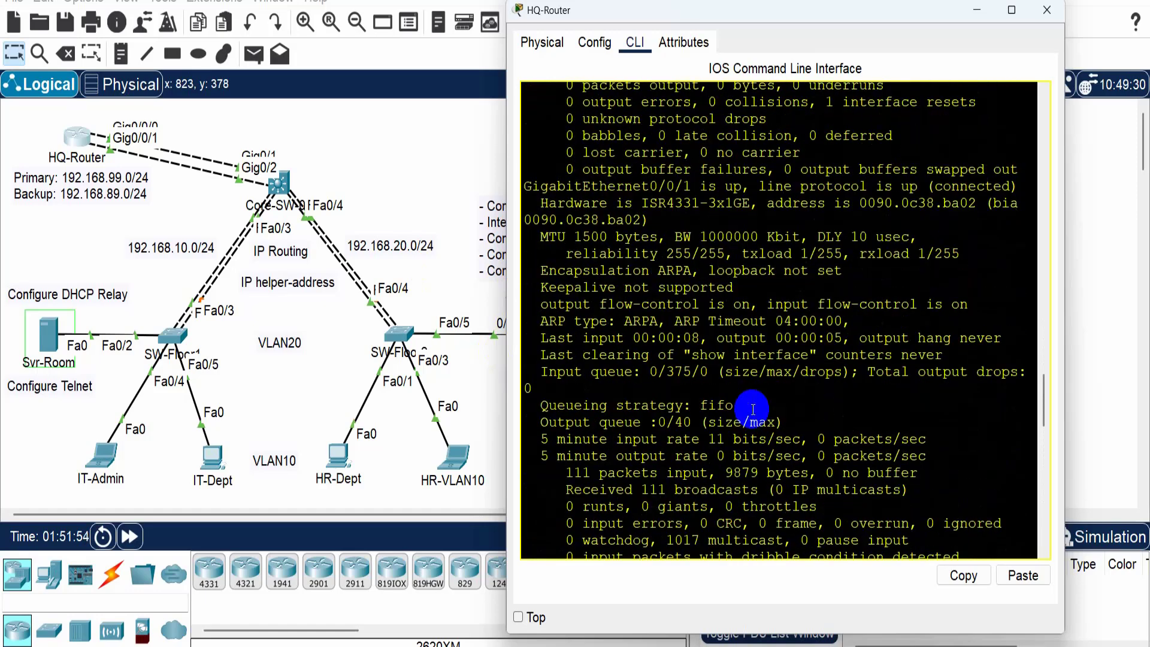
pyautogui.moveTo(691, 186); pyautogui.dragTo(523, 190)
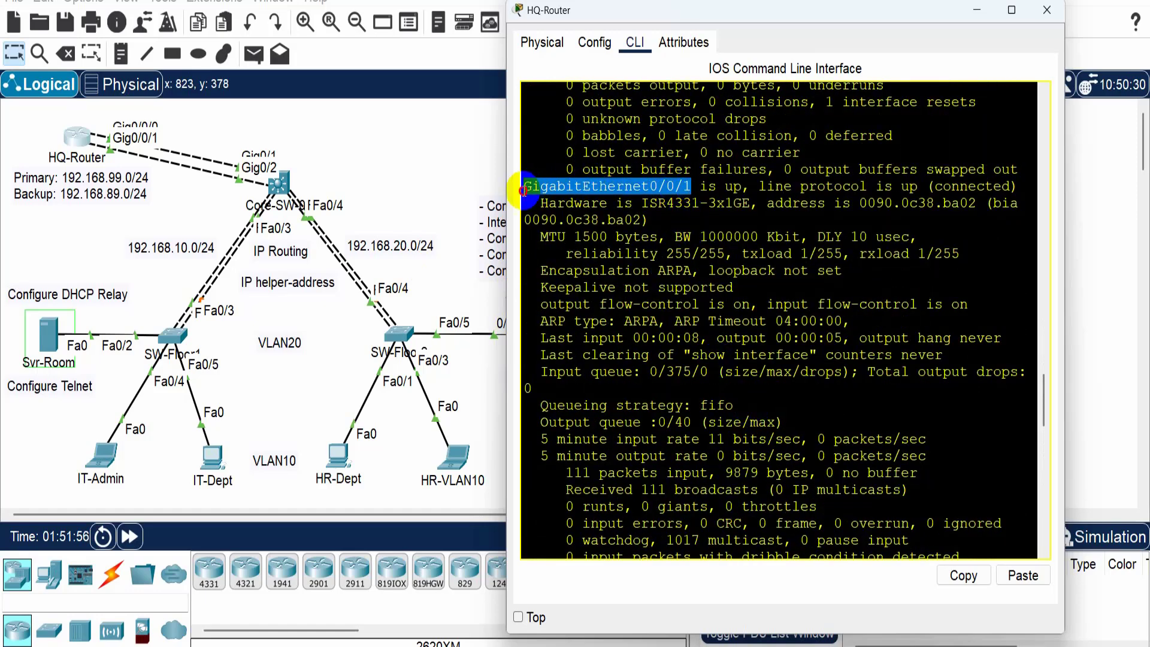
pyautogui.scroll(12, 860, 443)
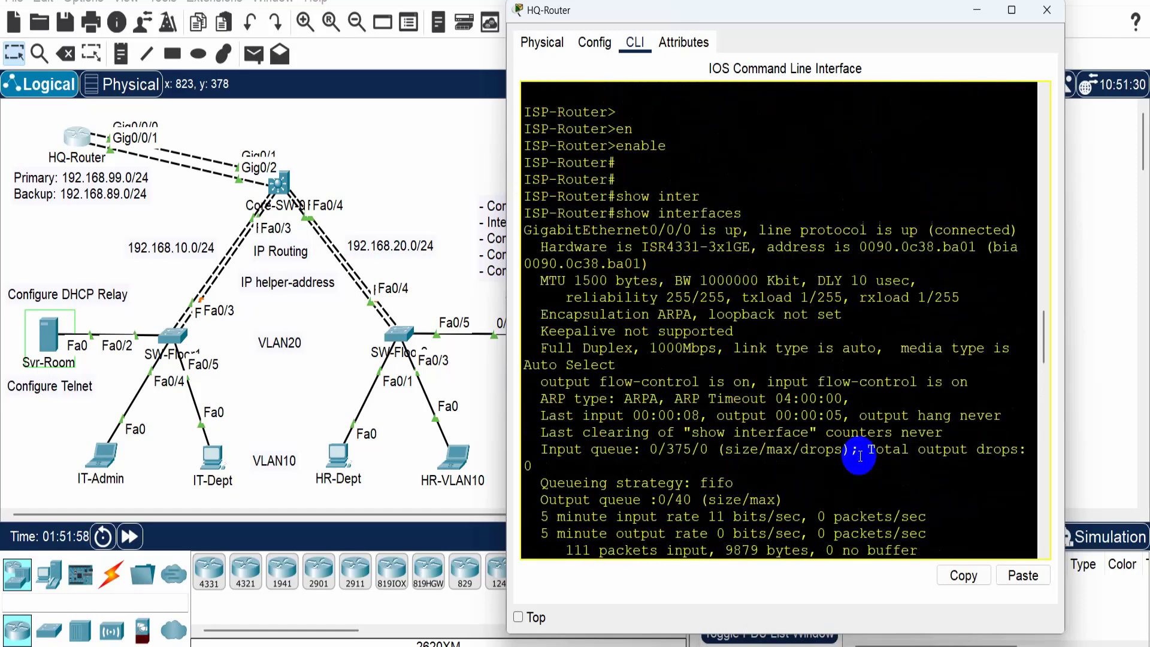
pyautogui.scroll(8, 859, 453)
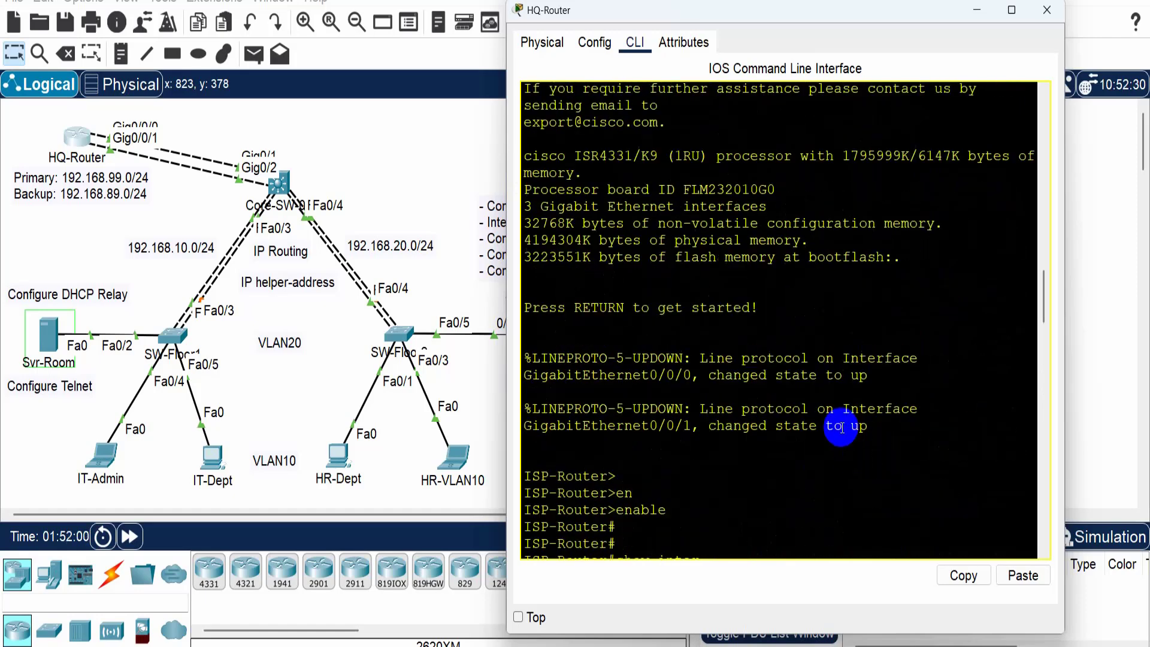
pyautogui.scroll(-6, 845, 443)
pyautogui.scroll(-19, 844, 437)
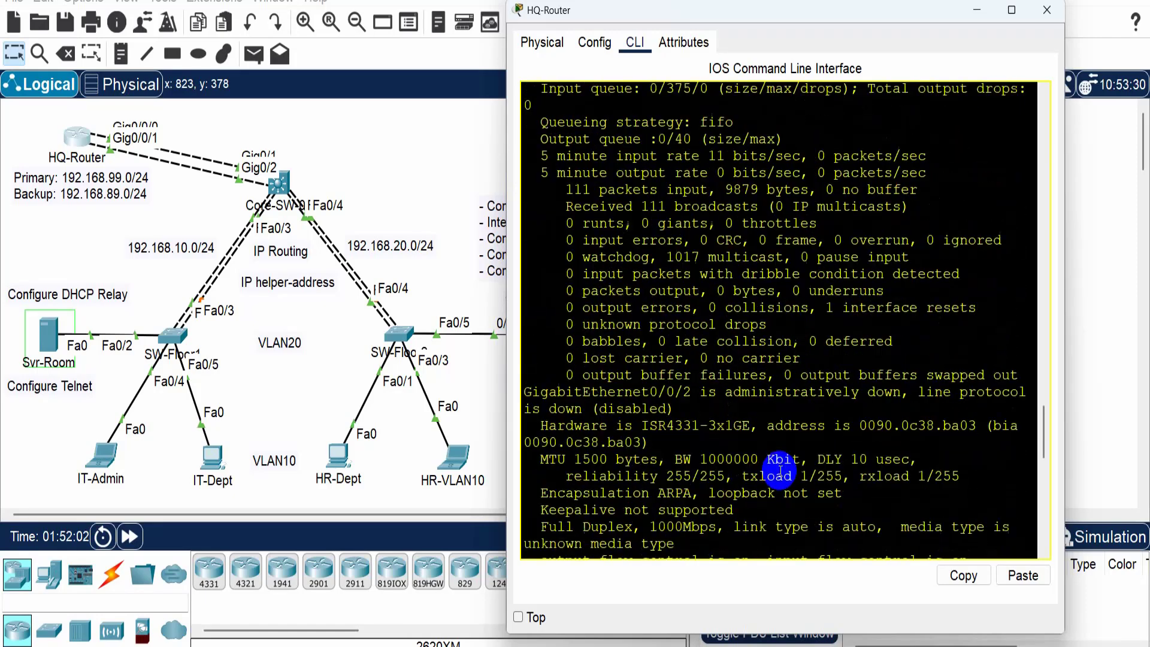
# - Run show interfaces gigabitEthernet 0/0/0 at the HQ-Router privileged prompt
pyautogui.click(96, 149)
pyautogui.scroll(-16, 559, 518)
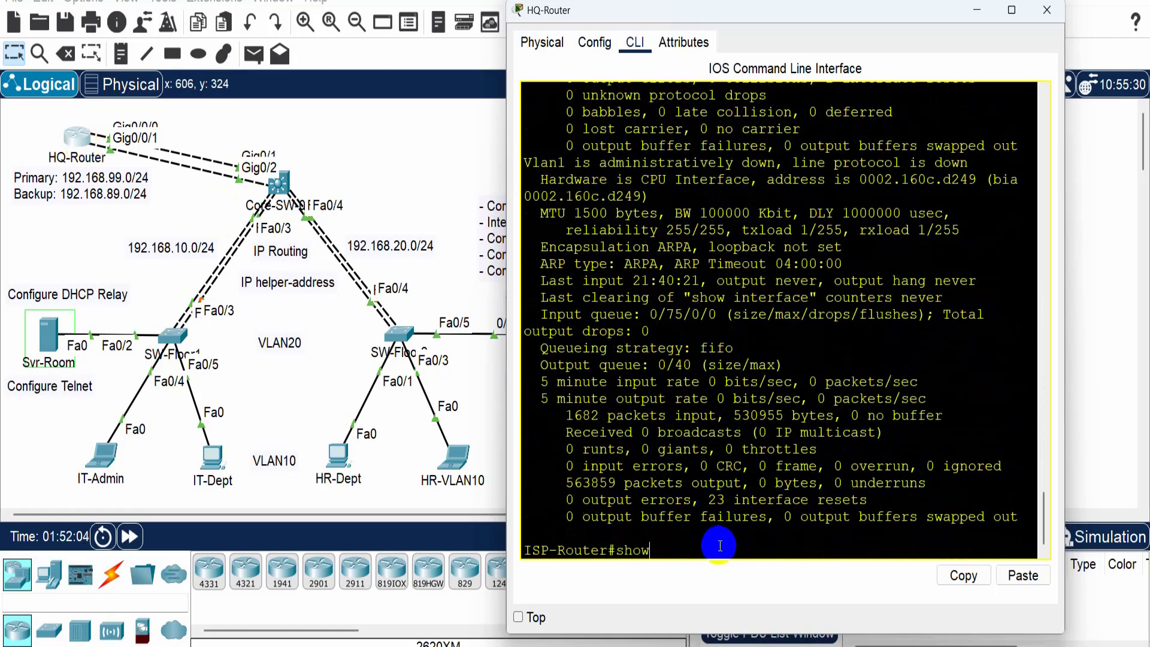
pyautogui.press('Tab')
pyautogui.write('g')
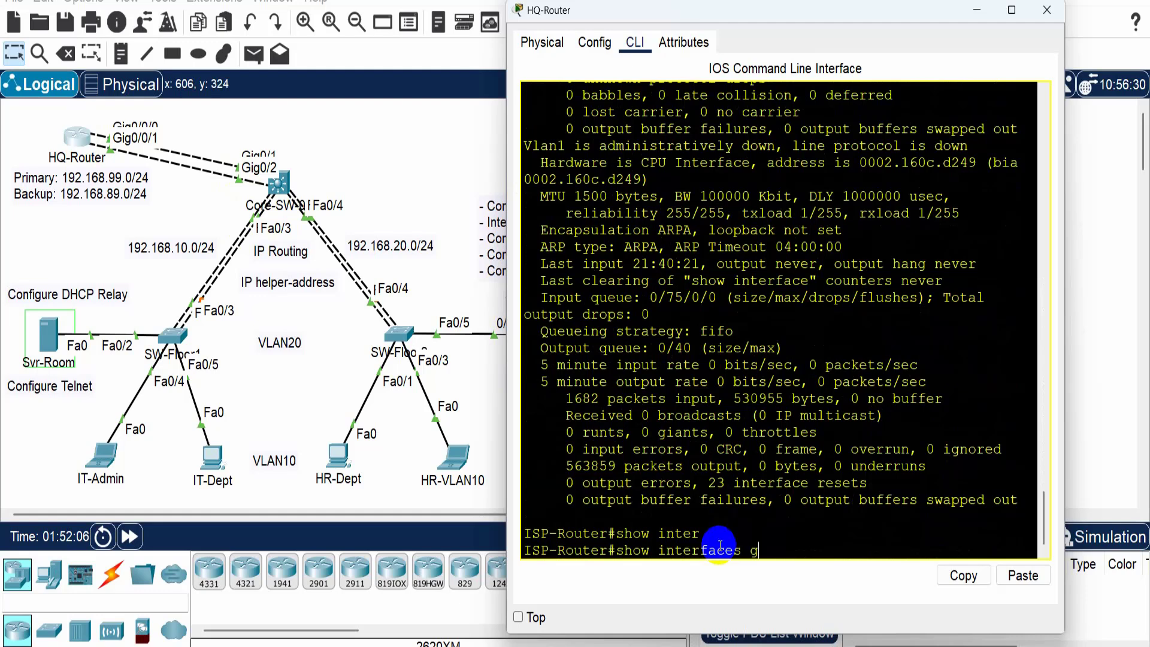
pyautogui.write('i')
pyautogui.press('Tab')
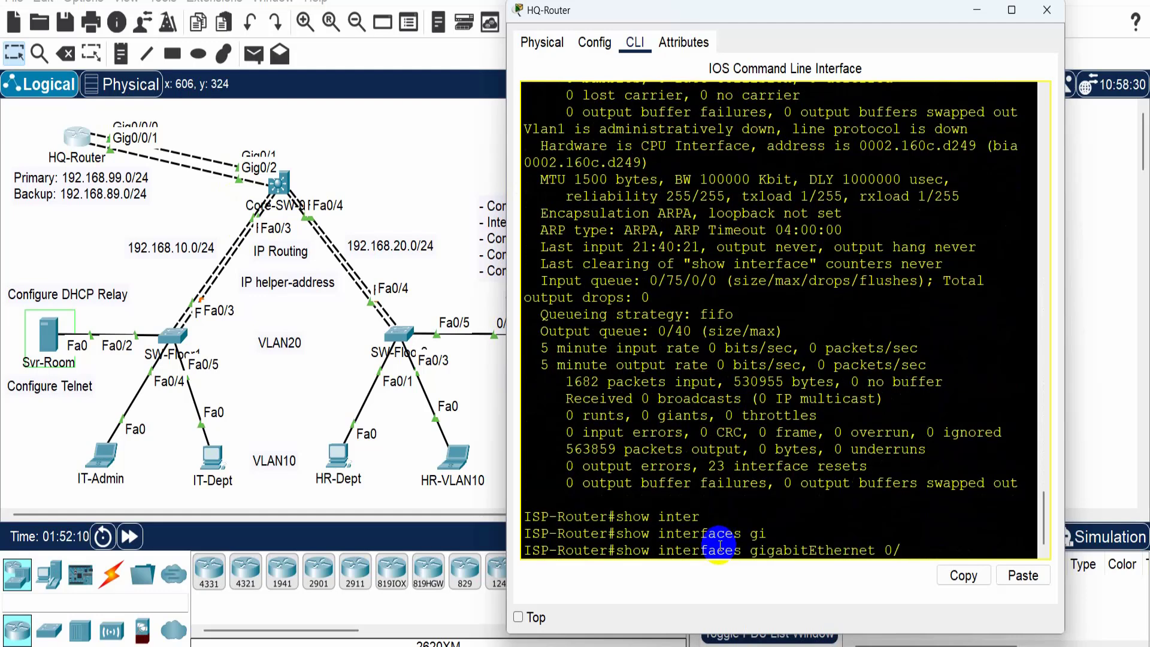
pyautogui.press('Return')
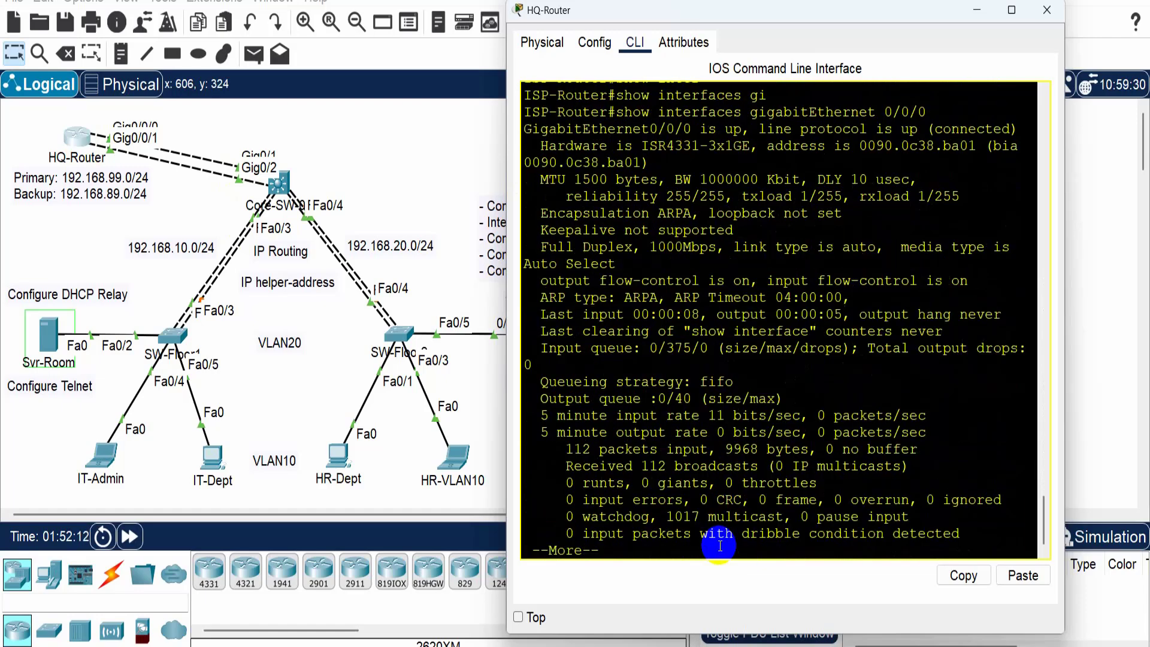
# - Examine the GigabitEthernet0/0/0 status line and page the remaining interface output through to the prompt
pyautogui.scroll(3, 772, 428)
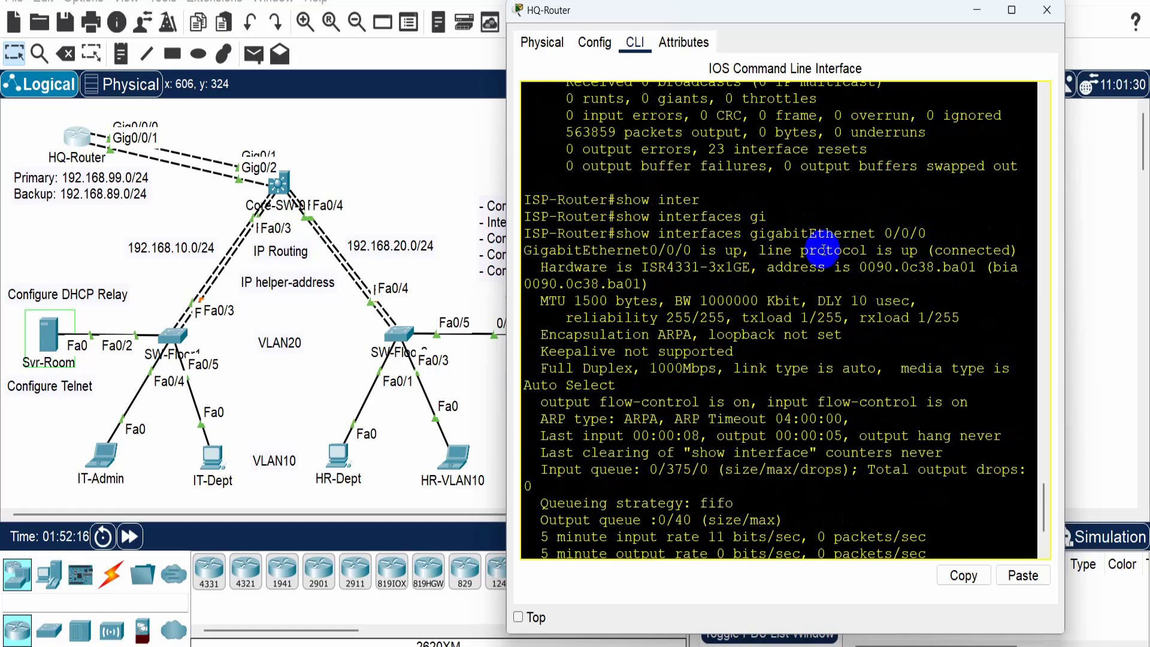
pyautogui.moveTo(524, 251); pyautogui.dragTo(774, 250)
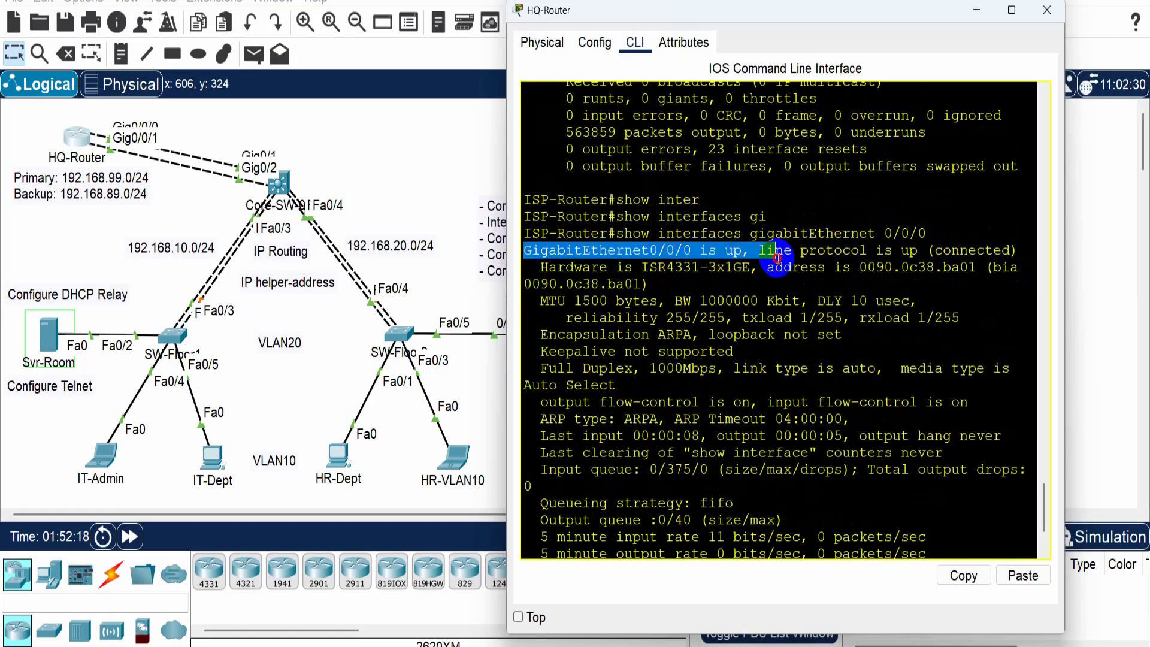
pyautogui.scroll(-3, 721, 417)
pyautogui.press('space')
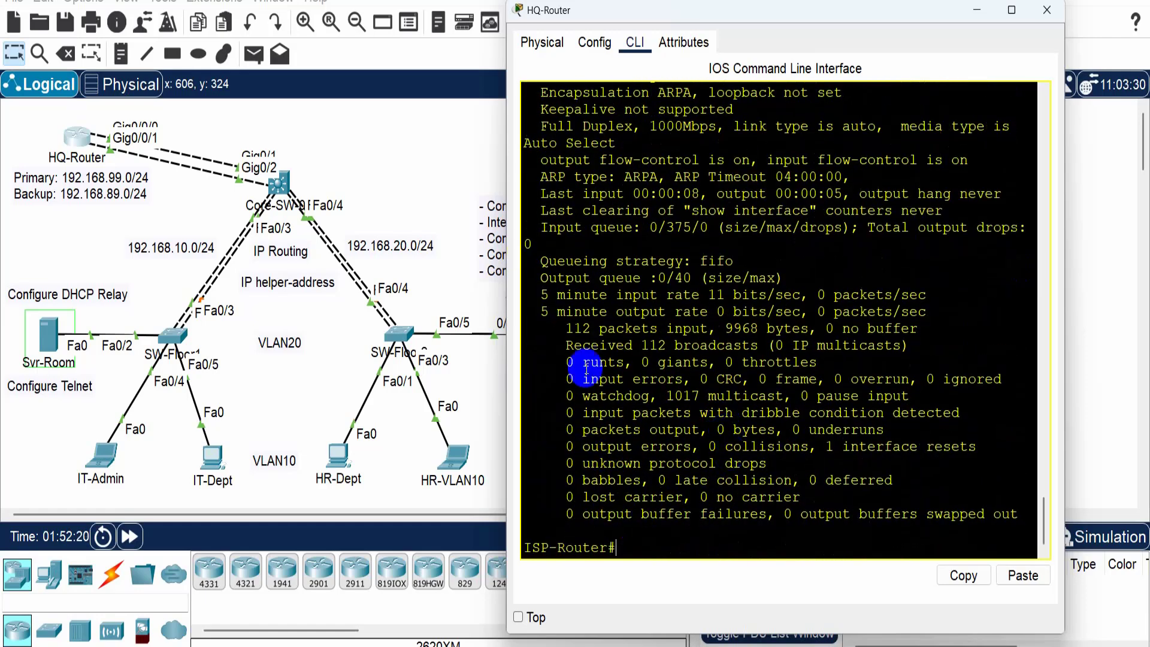
pyautogui.scroll(4, 625, 369)
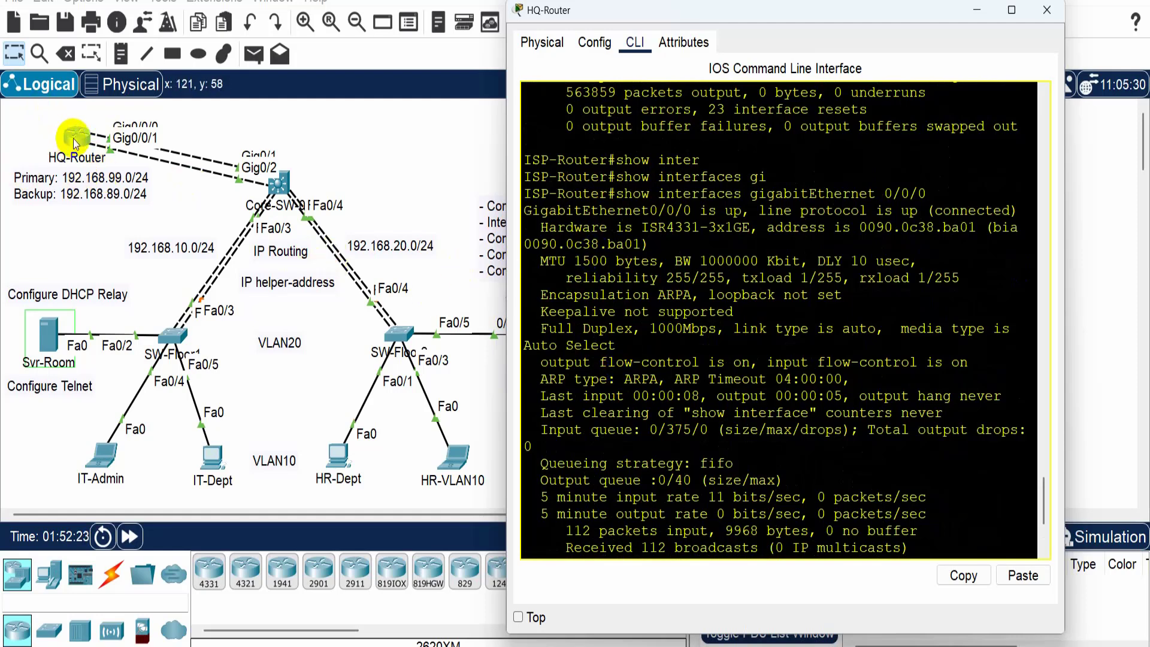
pyautogui.click(903, 360)
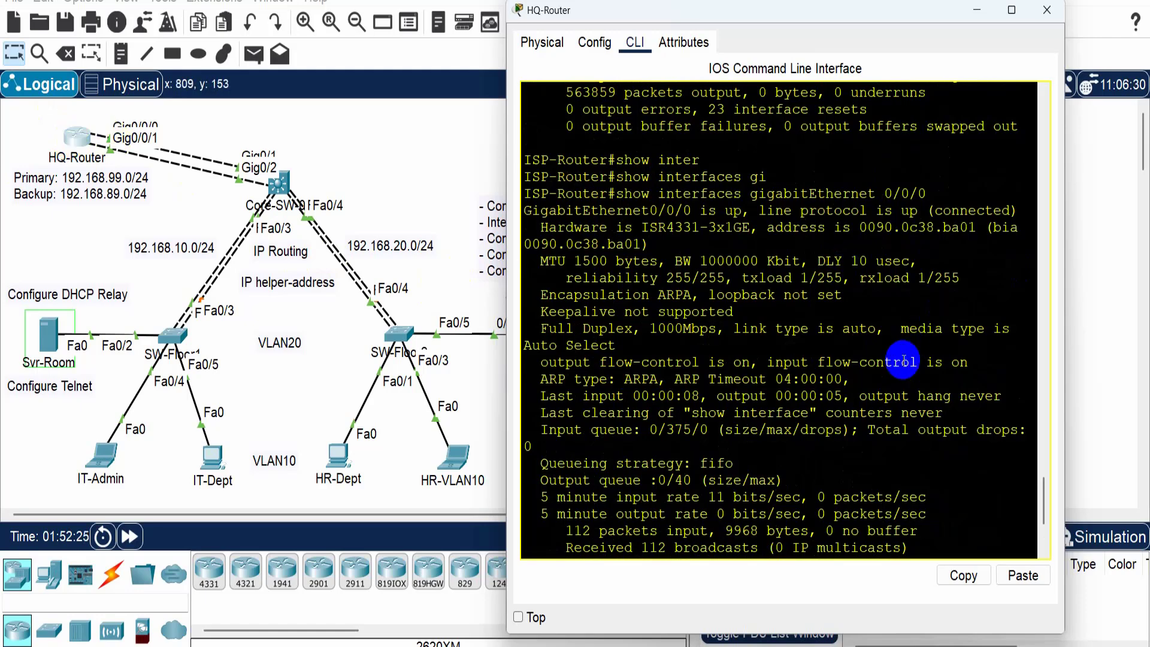
pyautogui.scroll(8, 903, 360)
pyautogui.scroll(-12, 864, 385)
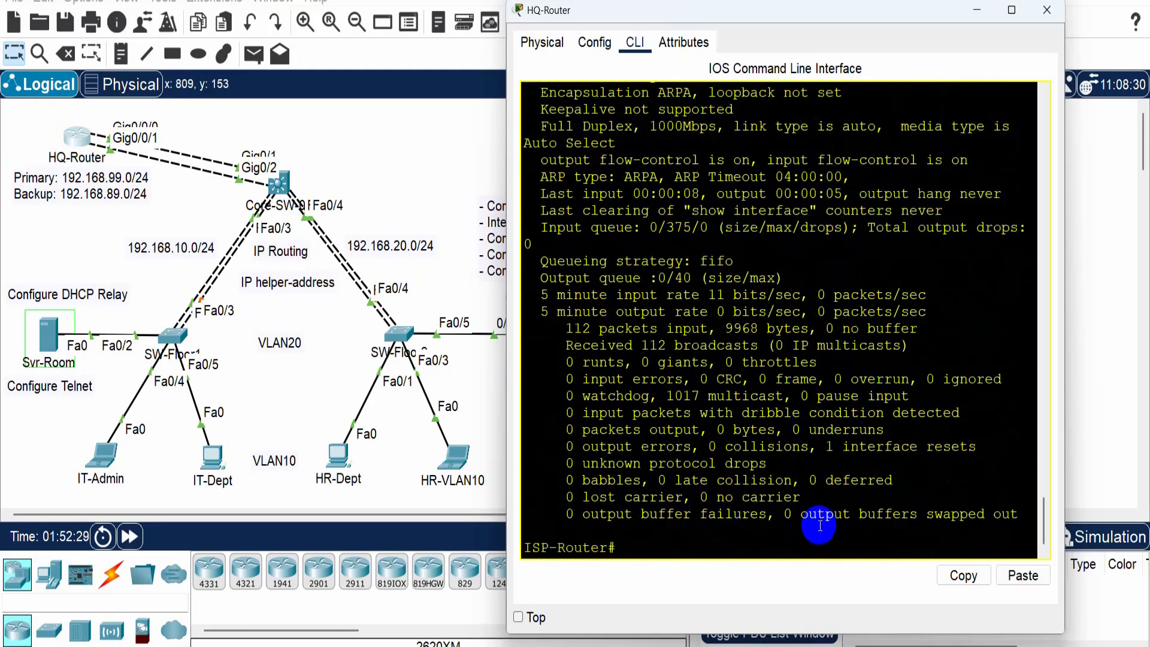
# - Run show ip interface brief on HQ-Router
pyautogui.press('Up')
pyautogui.press('Tab')
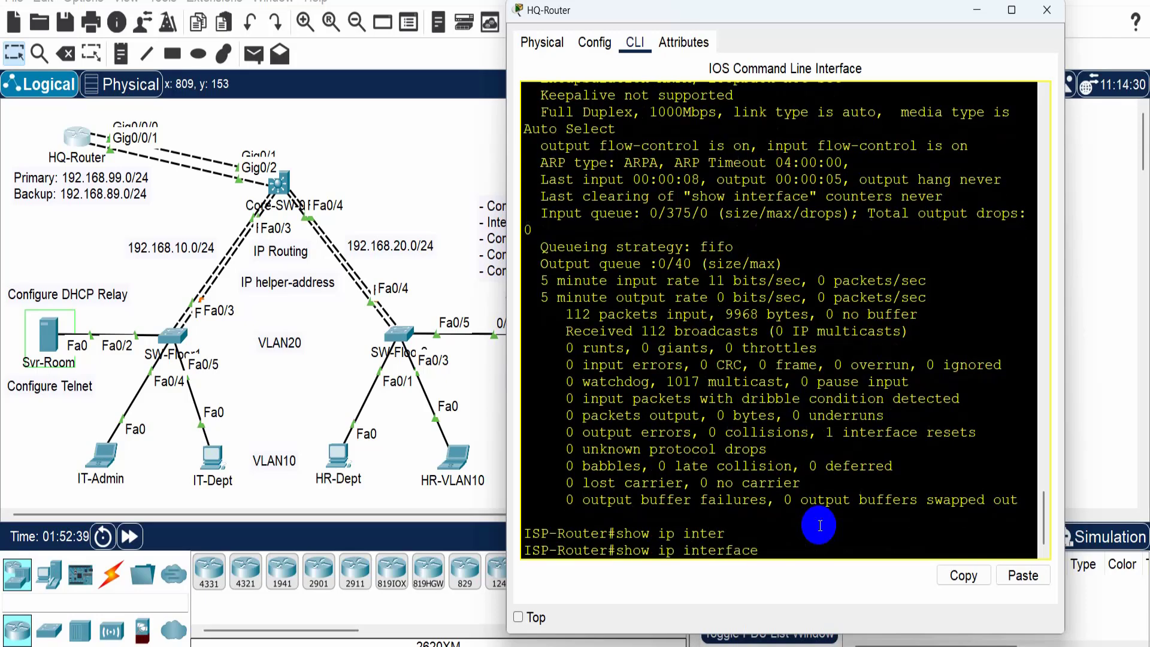
pyautogui.write('br')
pyautogui.press('Tab')
pyautogui.press('Return')
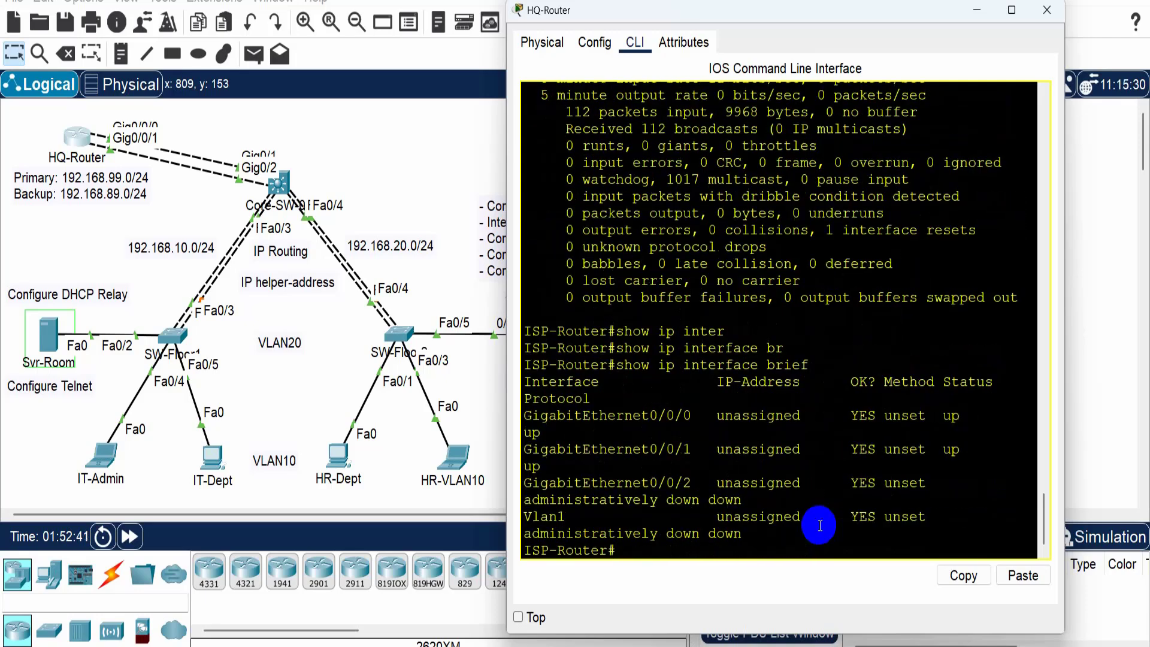
# - Widen the HQ-Router window so each interface fits on one line, and check the Status and Protocol columns
pyautogui.moveTo(504, 341); pyautogui.dragTo(217, 317)
pyautogui.click(346, 524)
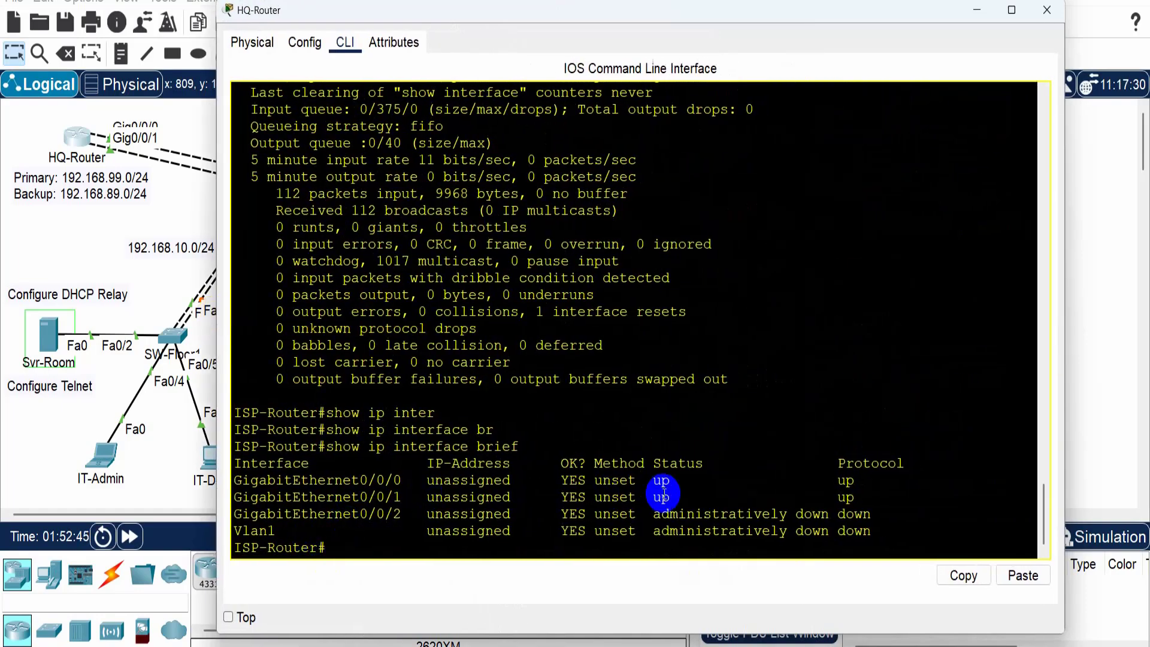
pyautogui.moveTo(676, 497); pyautogui.dragTo(916, 528)
pyautogui.click(916, 529)
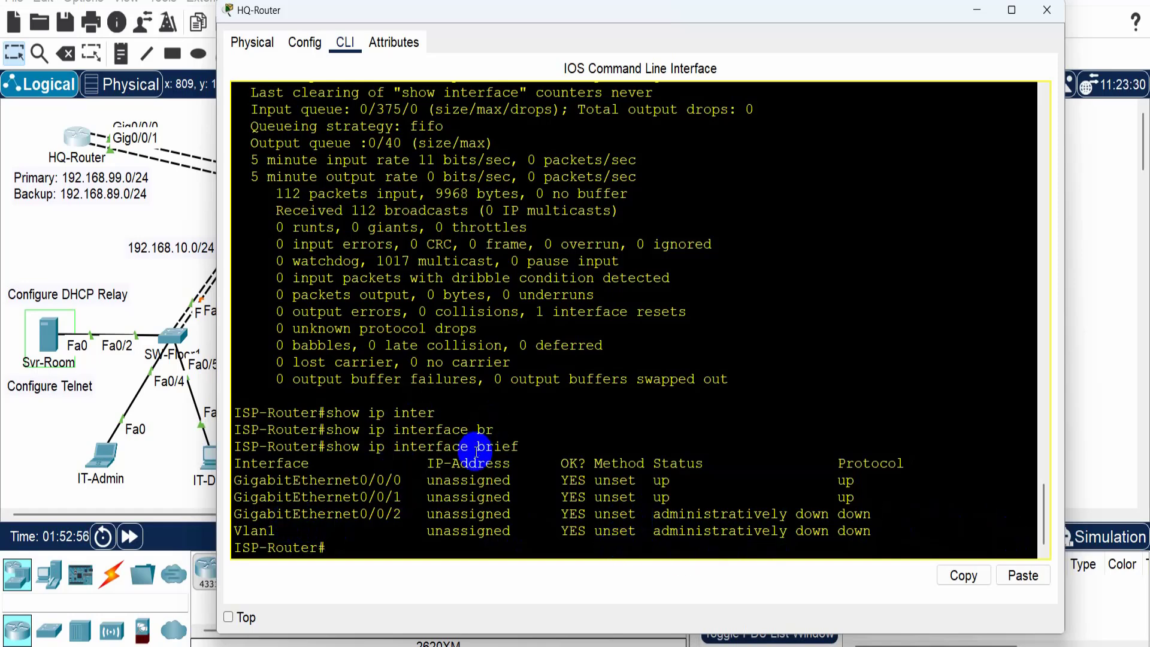
# - Narrow the HQ-Router window and move it aside to uncover the network topology
pyautogui.moveTo(631, 15); pyautogui.dragTo(749, 12)
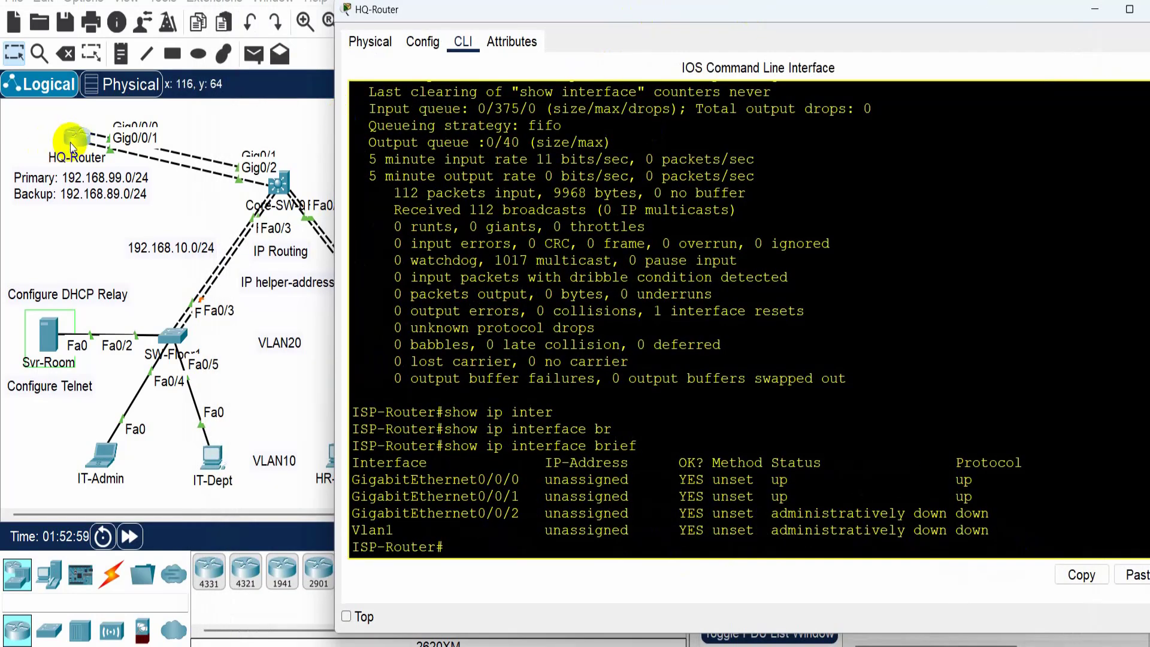
pyautogui.moveTo(1098, 16); pyautogui.dragTo(998, 14)
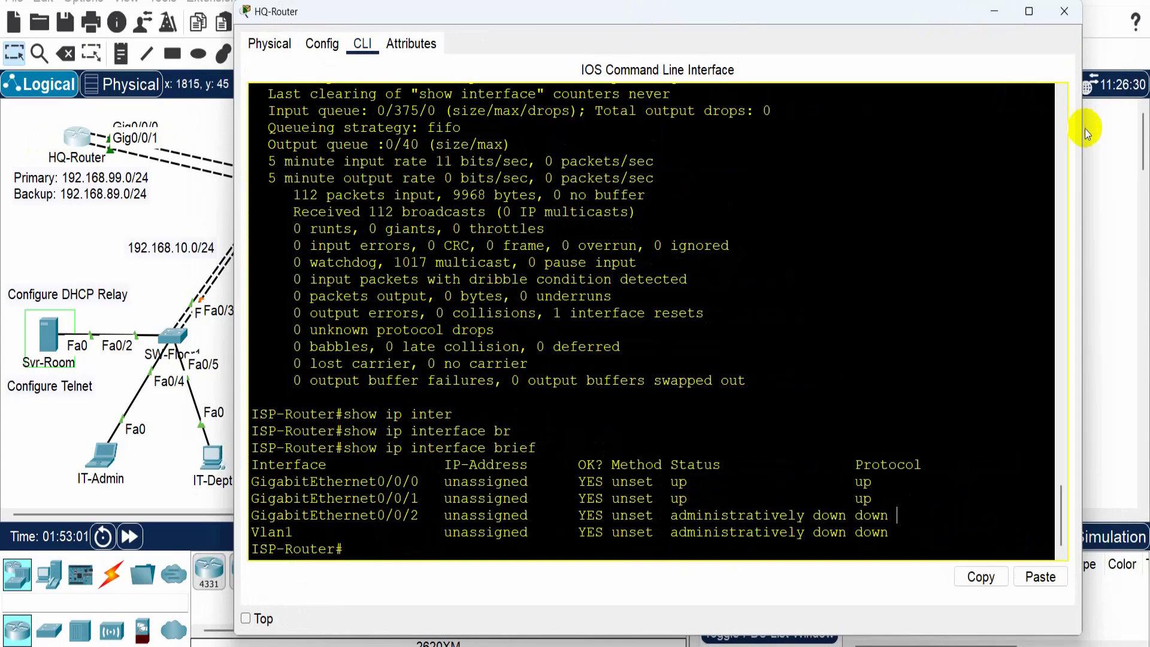
pyautogui.moveTo(1082, 128); pyautogui.dragTo(775, 129)
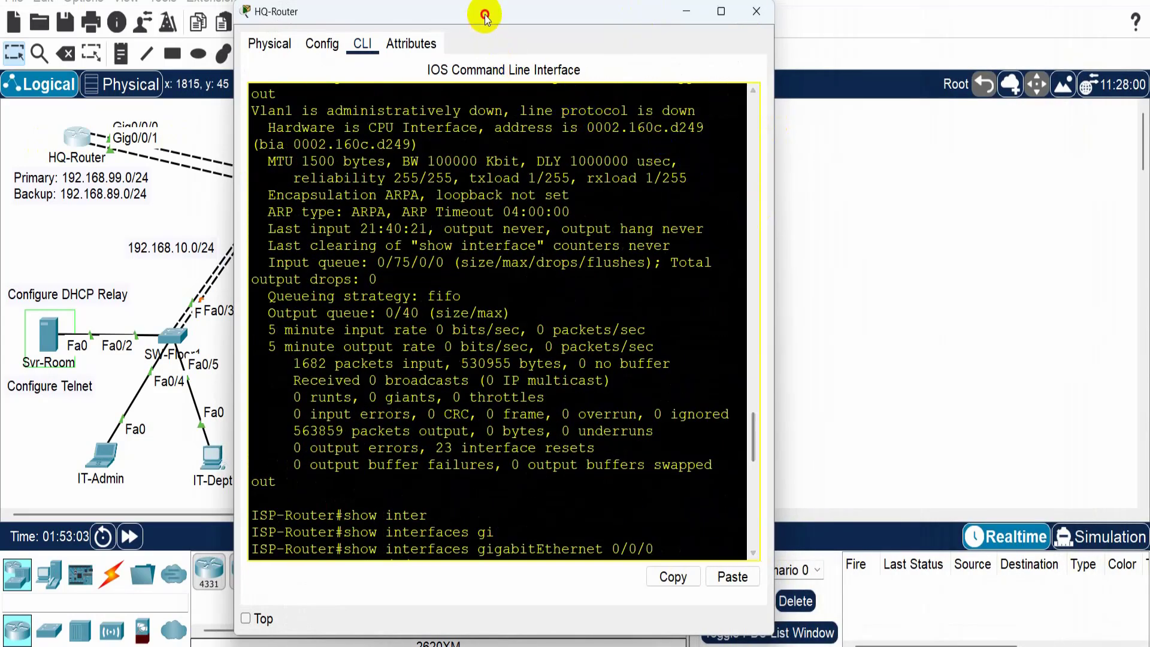
pyautogui.moveTo(485, 17); pyautogui.dragTo(831, 3)
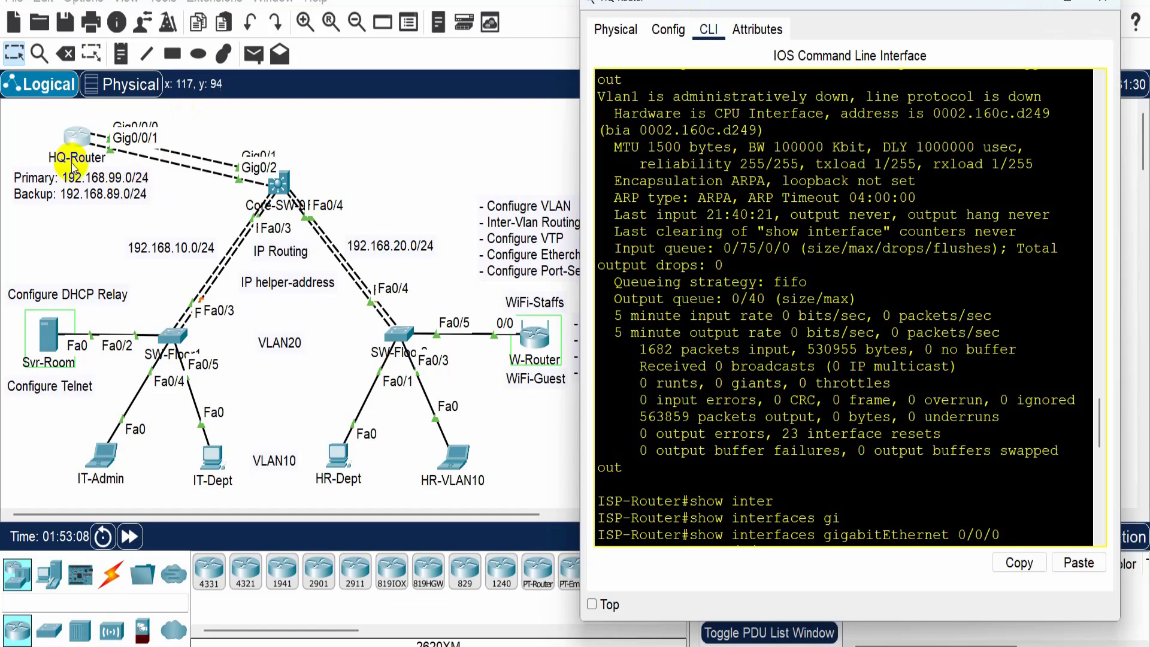
# - Run show ip route on HQ-Router to display its routing table
pyautogui.scroll(-6, 884, 515)
pyautogui.scroll(-10, 885, 515)
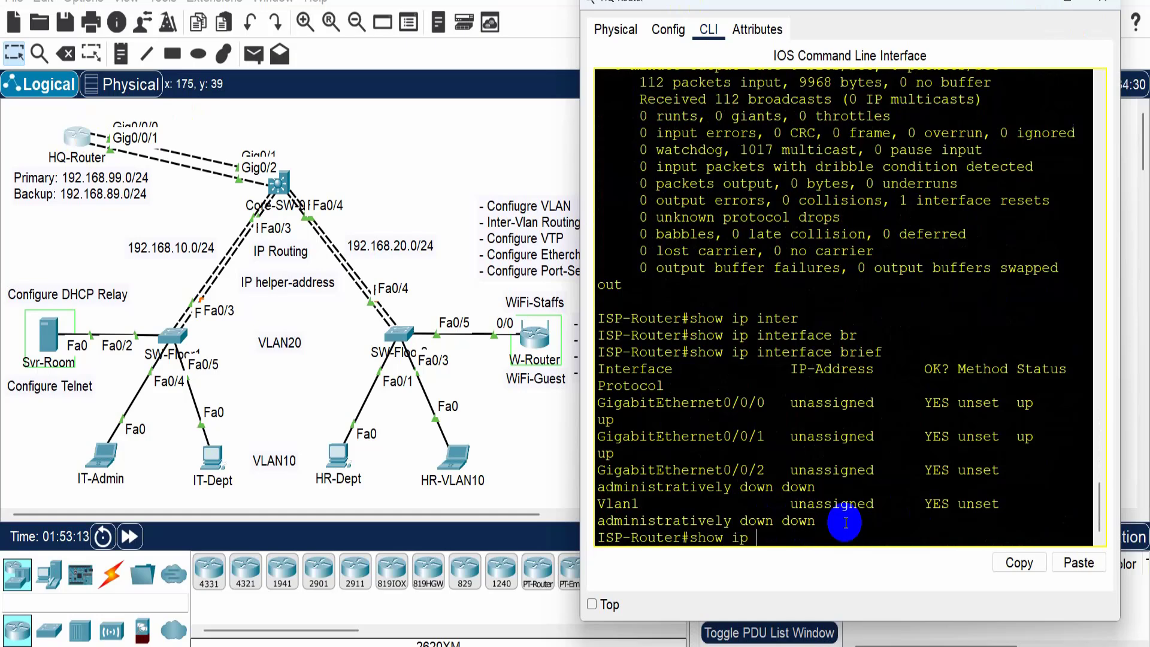
pyautogui.write('ou')
pyautogui.press('Tab')
pyautogui.press('Return')
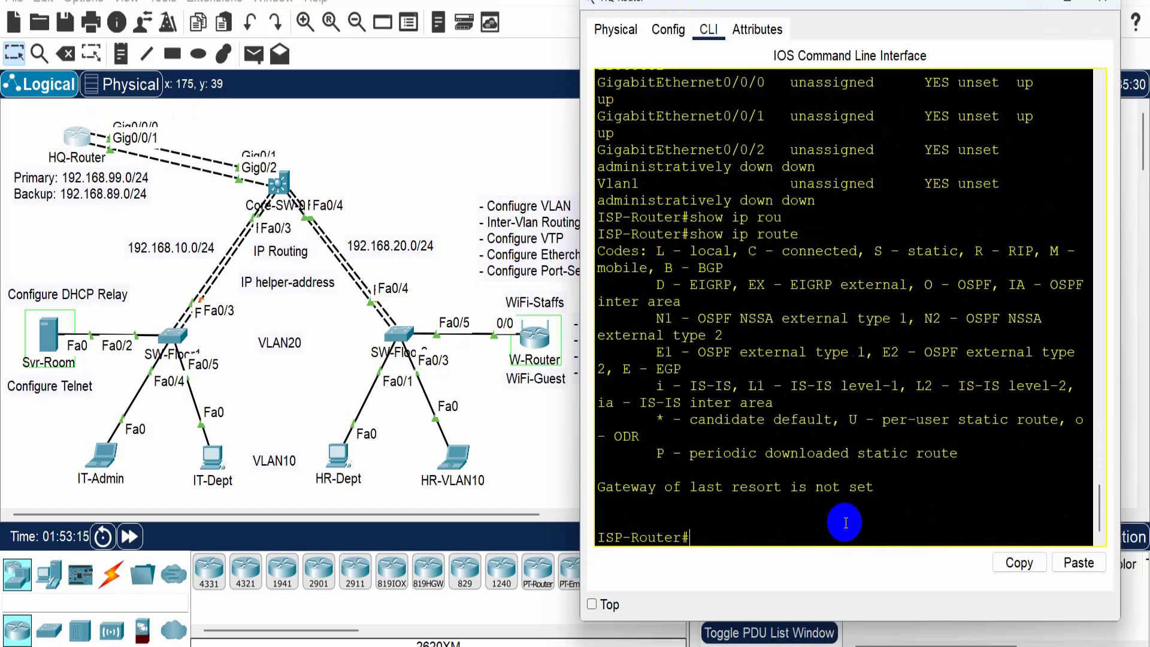
# - Widen the HQ-Router window so the routing output fits, and look at the local entry in the codes legend
pyautogui.moveTo(580, 296); pyautogui.dragTo(257, 273)
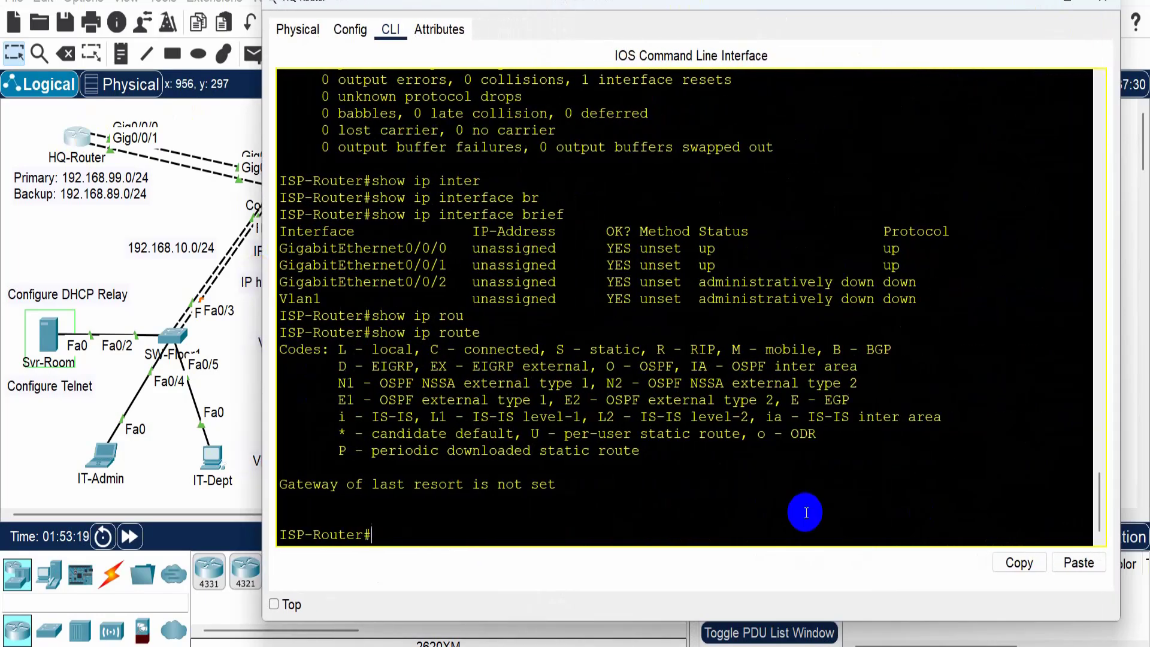
pyautogui.moveTo(545, 5); pyautogui.dragTo(559, 8)
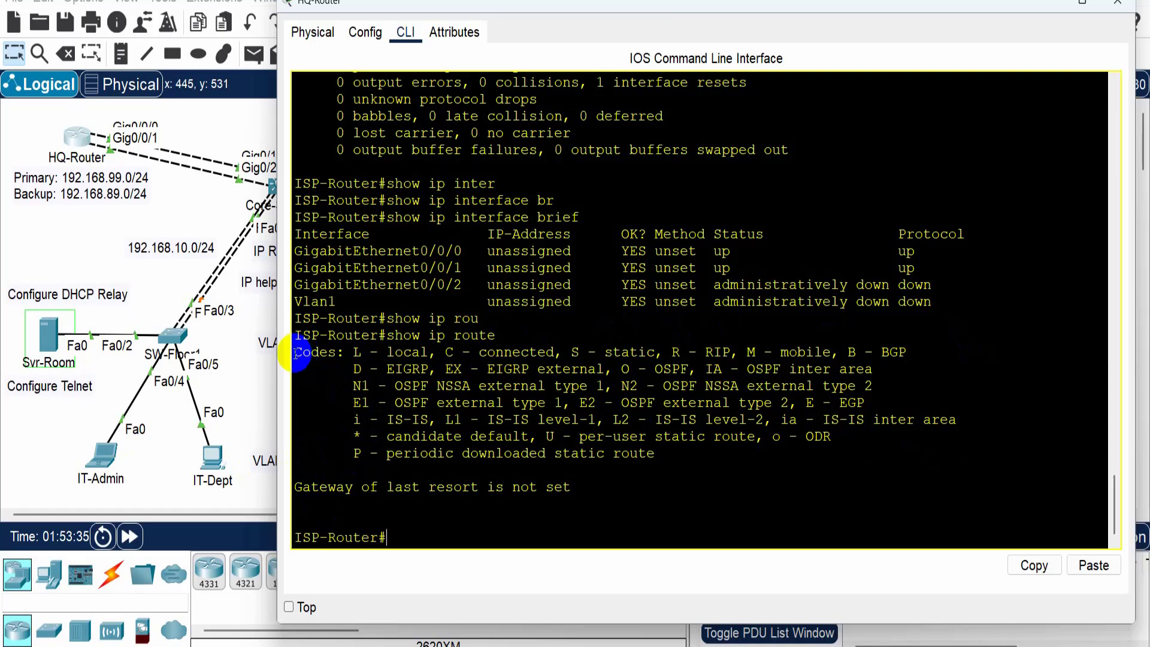
pyautogui.moveTo(295, 353); pyautogui.dragTo(434, 353)
pyautogui.click(360, 363)
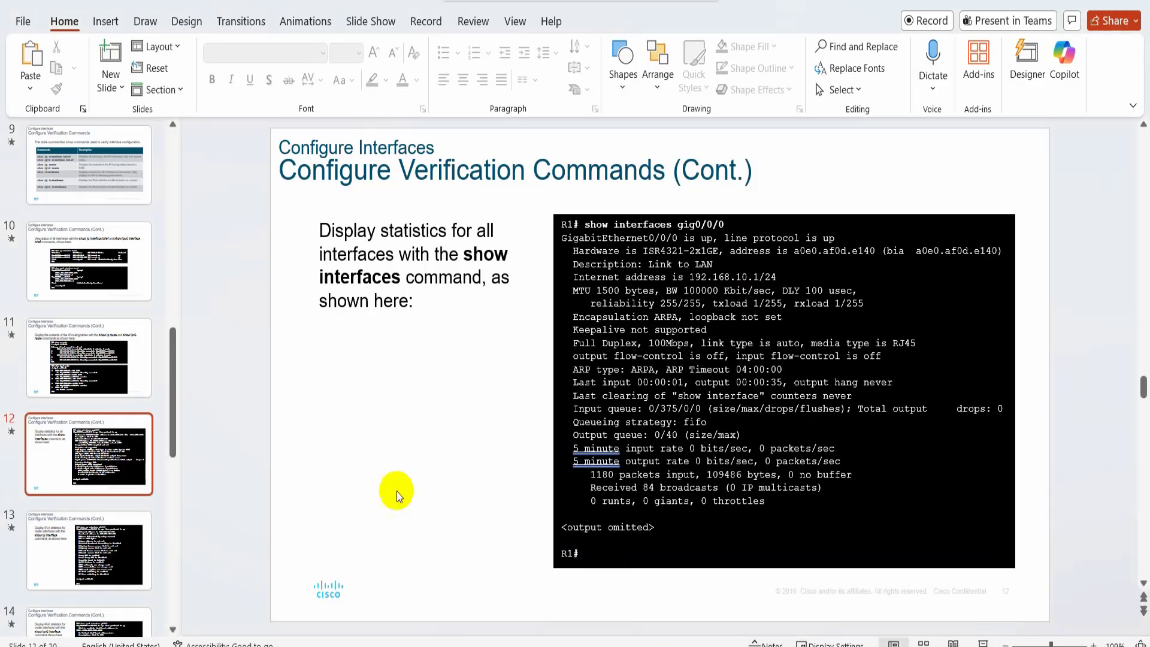
# - Switch to the PowerPoint presentation and open an earlier slide on interface verification commands
pyautogui.scroll(5, 142, 309)
pyautogui.click(66, 300)
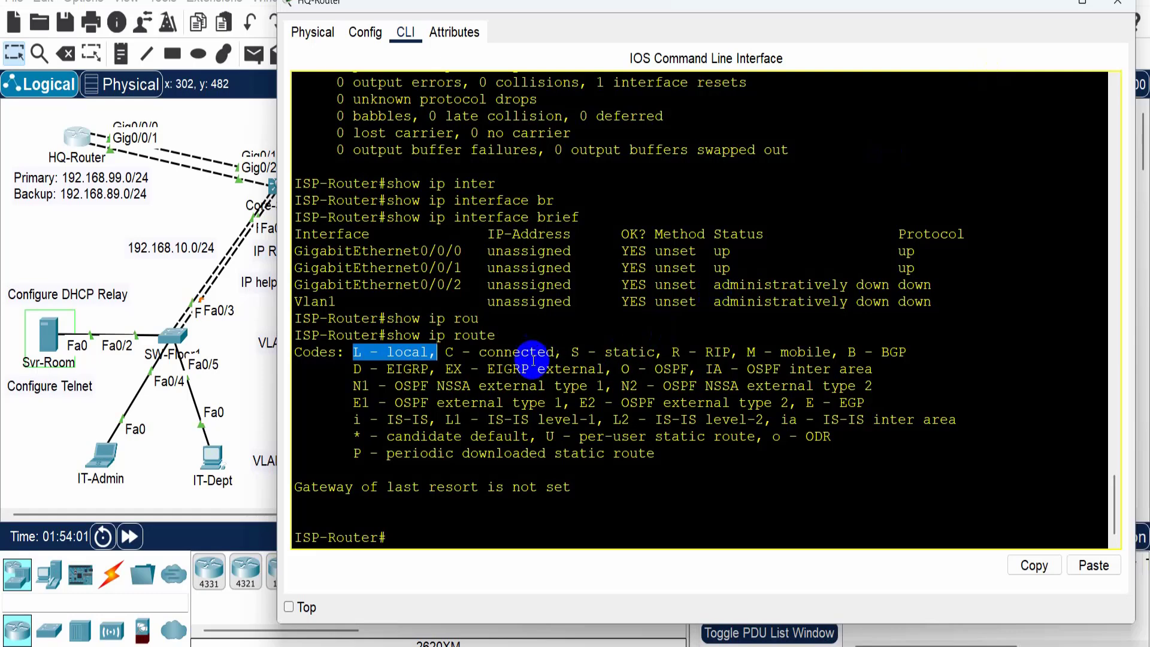
# - Return to HQ-Router in Packet Tracer and examine the route codes for local, connected, static, RIP, mobile, BGP and EIGRP
pyautogui.click(432, 353)
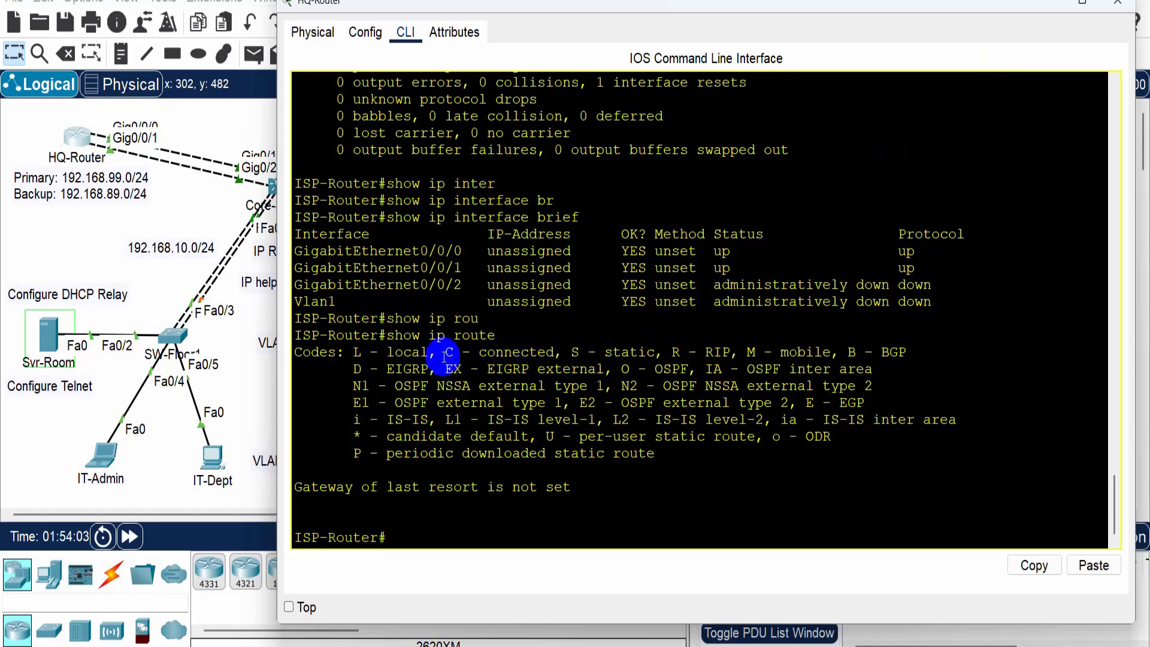
pyautogui.moveTo(446, 354); pyautogui.dragTo(541, 352)
pyautogui.click(551, 353)
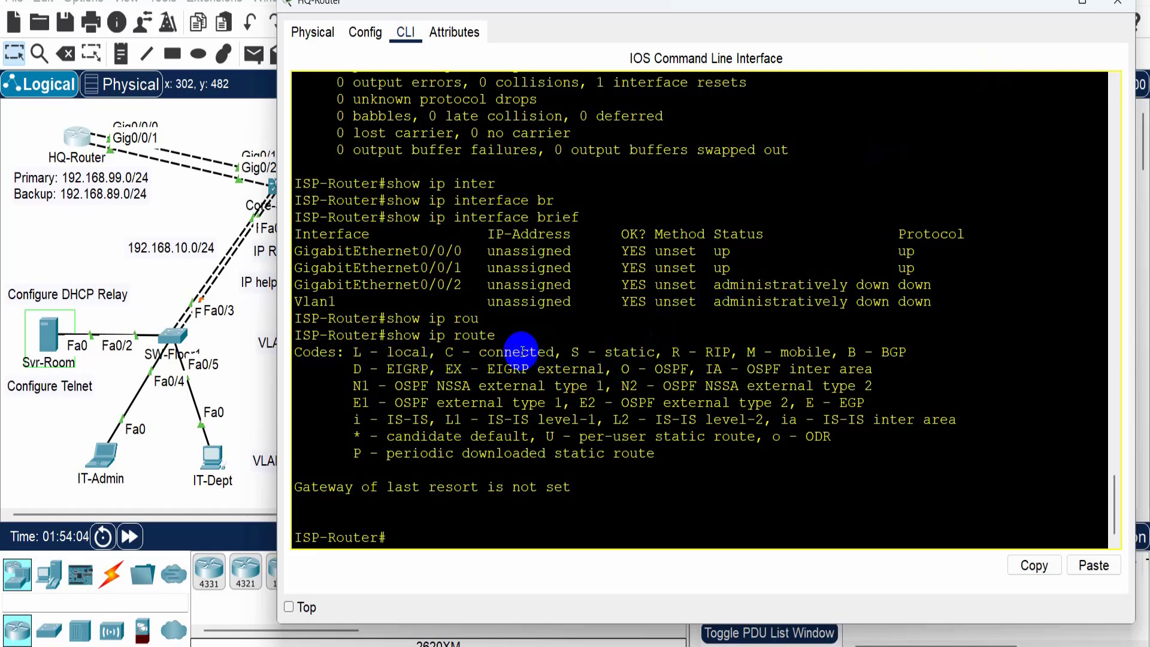
pyautogui.moveTo(354, 352); pyautogui.dragTo(428, 353)
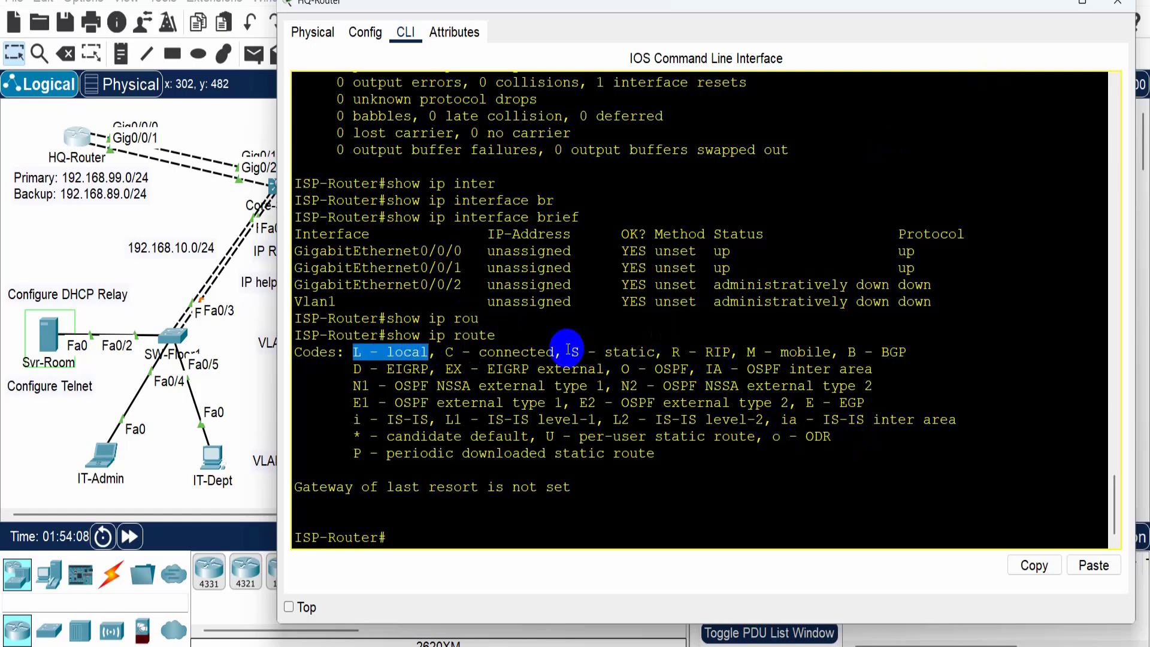
pyautogui.moveTo(571, 352); pyautogui.dragTo(731, 355)
pyautogui.click(659, 355)
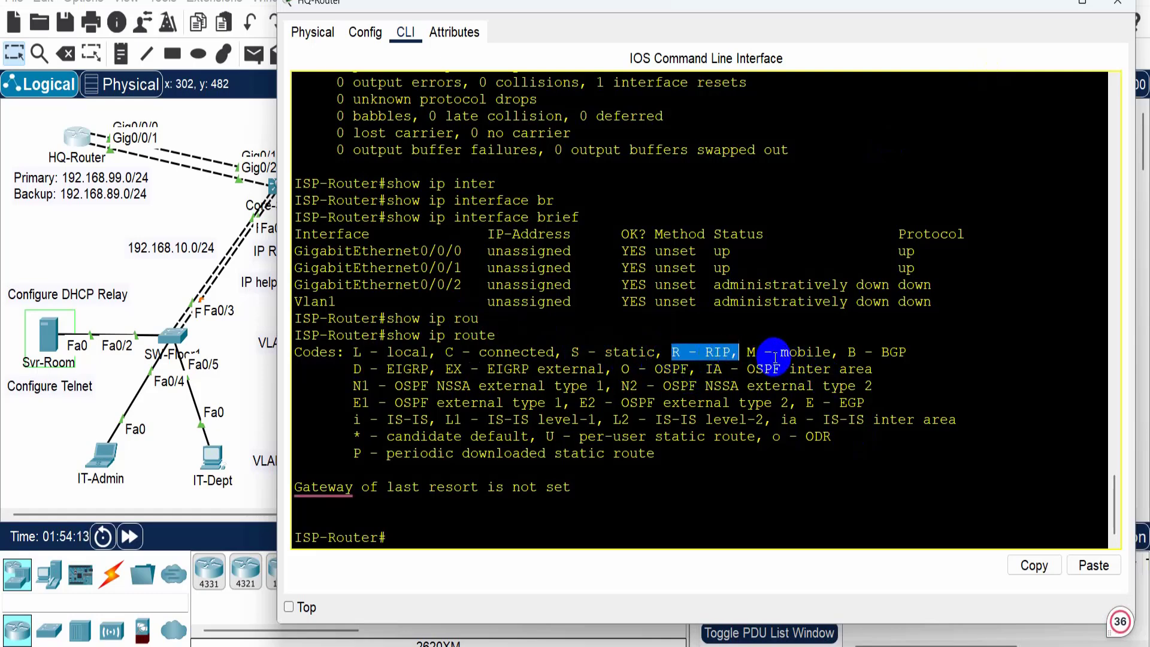
pyautogui.moveTo(750, 352); pyautogui.dragTo(908, 352)
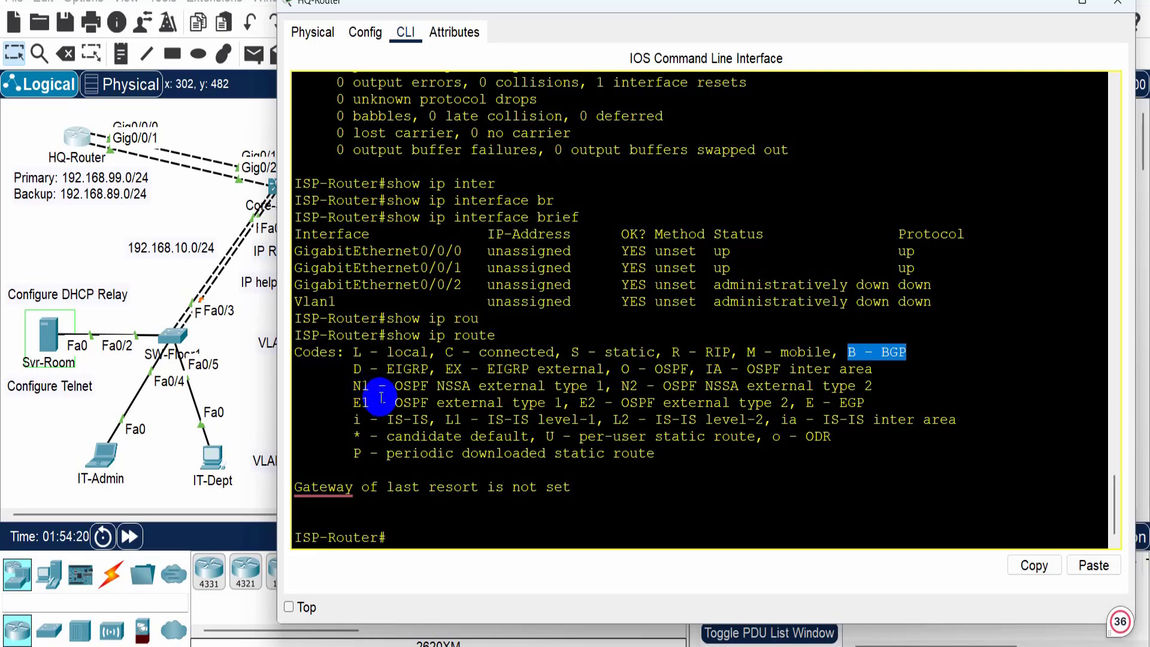
pyautogui.moveTo(352, 372); pyautogui.dragTo(420, 372)
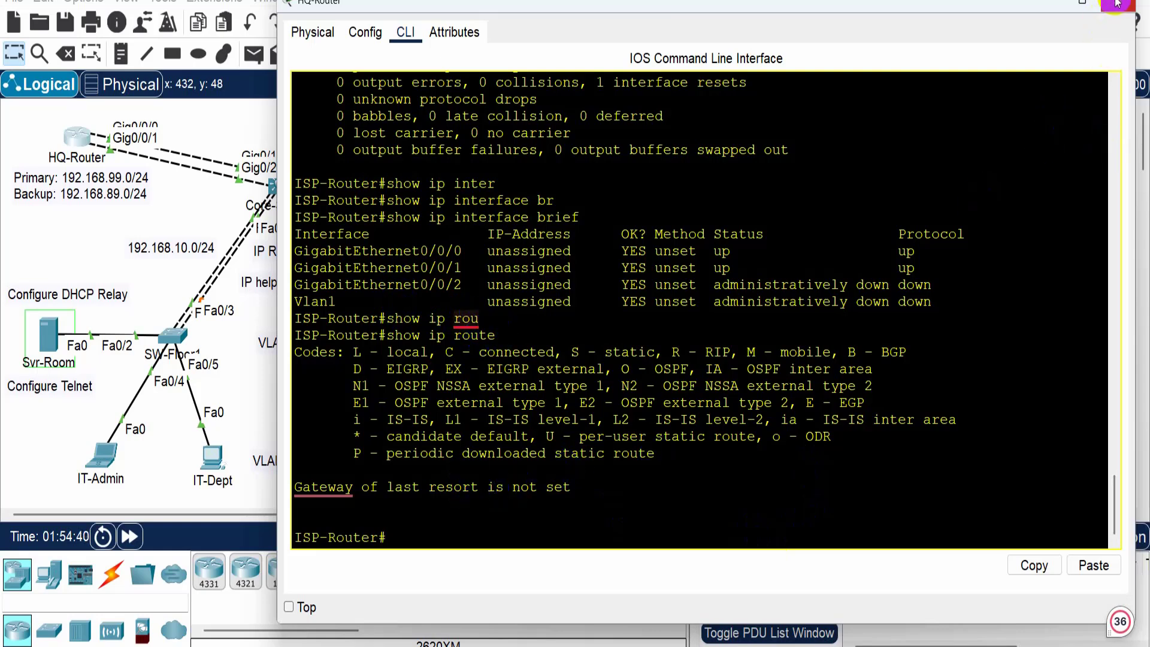
# - Close the HQ-Router window and switch to PowerPoint to open slide 11 on configuration verification commands
pyautogui.click(1117, 3)
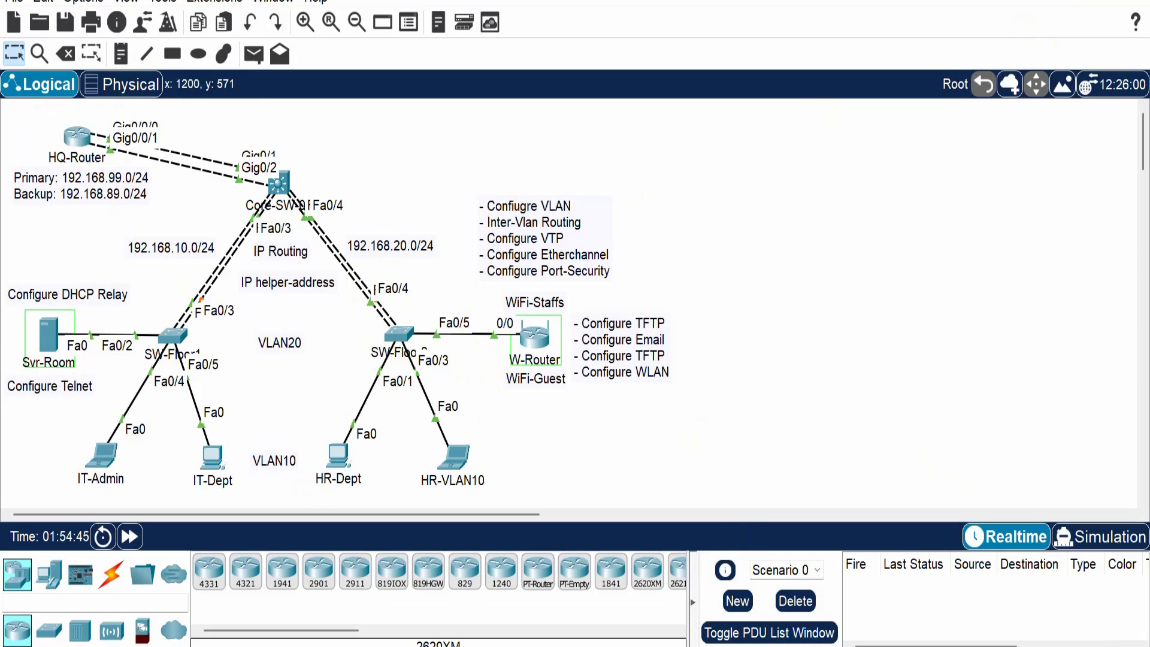
pyautogui.hotkey('alt', 'Tab')
pyautogui.scroll(-5, 147, 509)
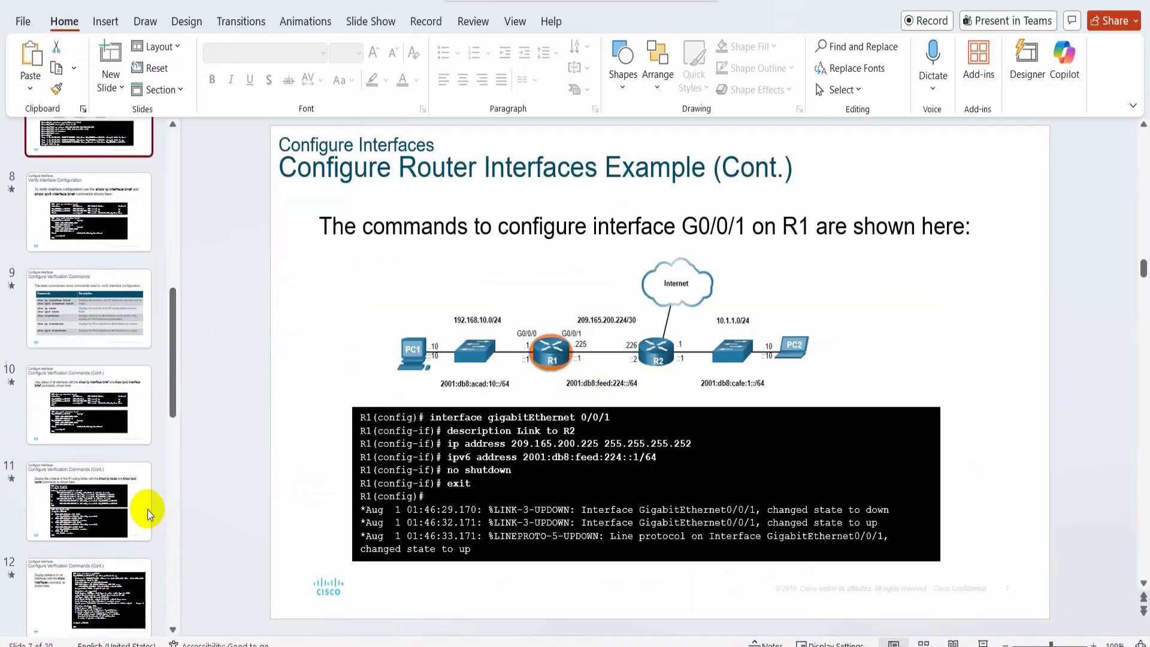
pyautogui.click(94, 441)
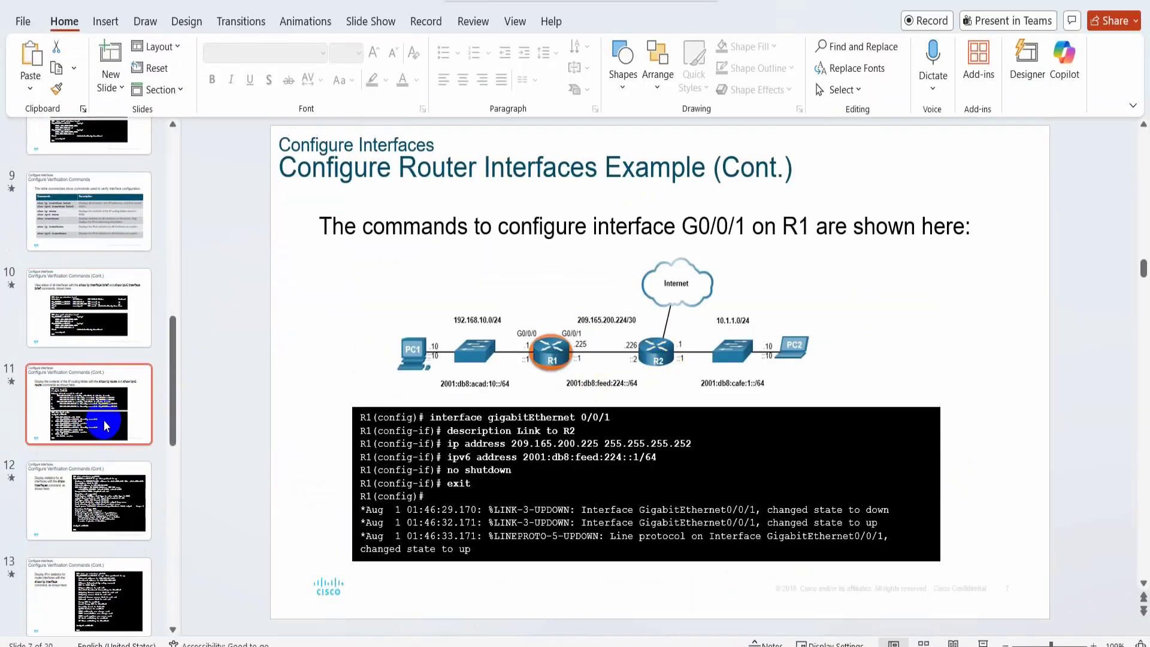
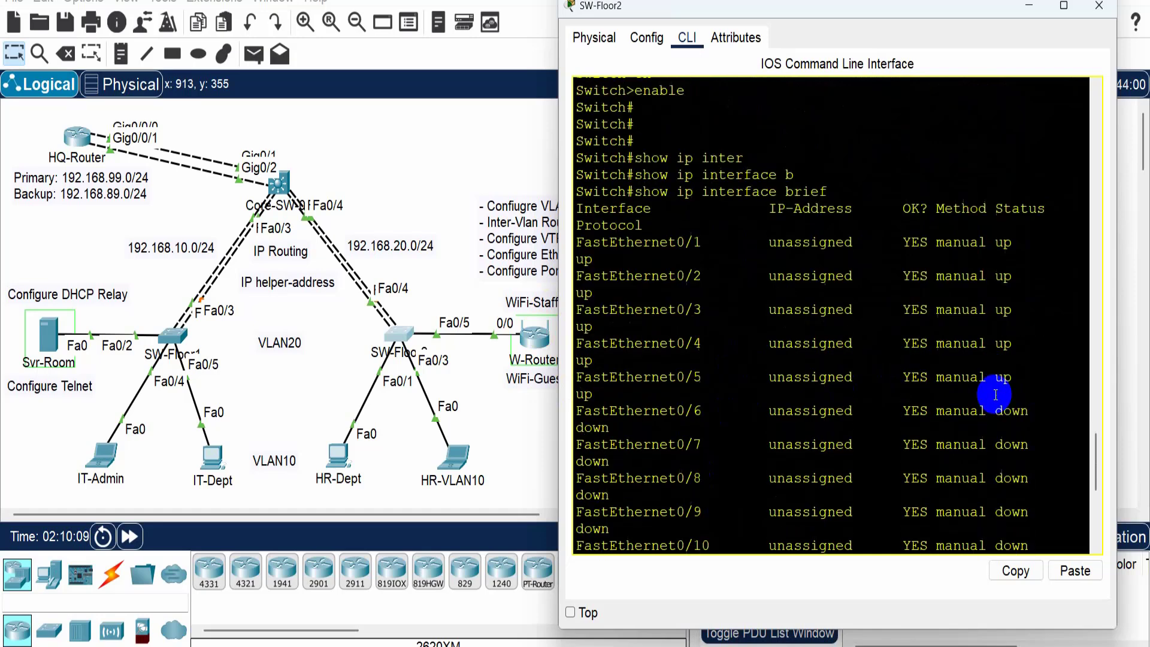
# - Widen the SW-Floor2 window and examine the full show ip interface brief listing, from FastEthernet0/1 through Vlan1
pyautogui.moveTo(560, 320); pyautogui.dragTo(419, 309)
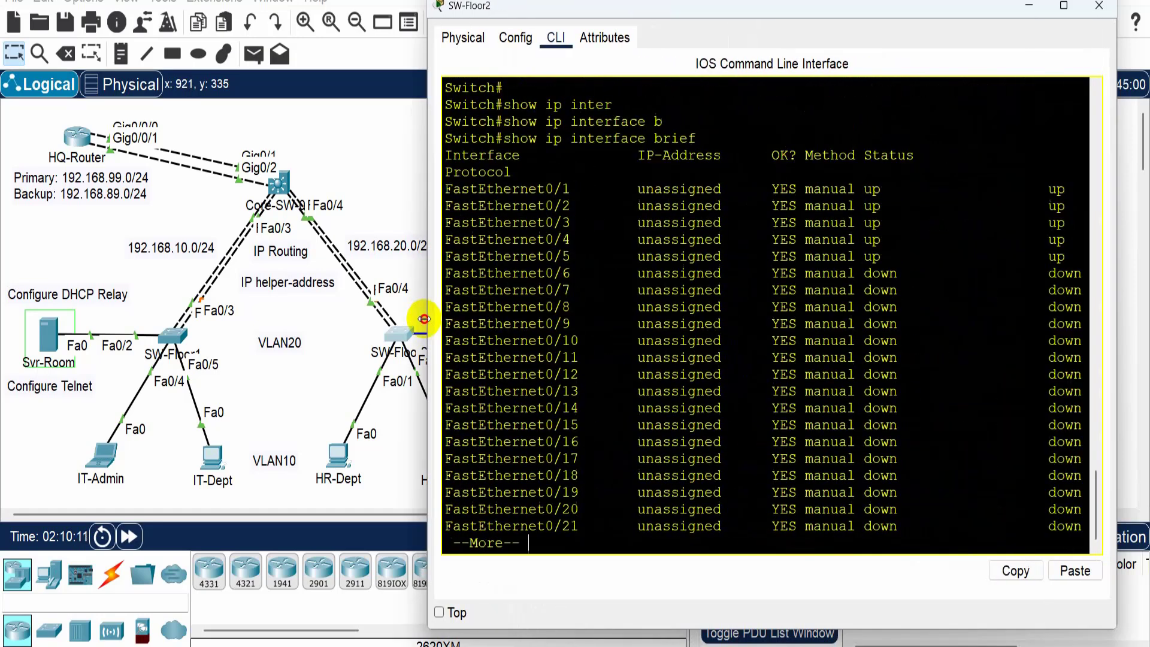
pyautogui.moveTo(889, 256); pyautogui.dragTo(449, 189)
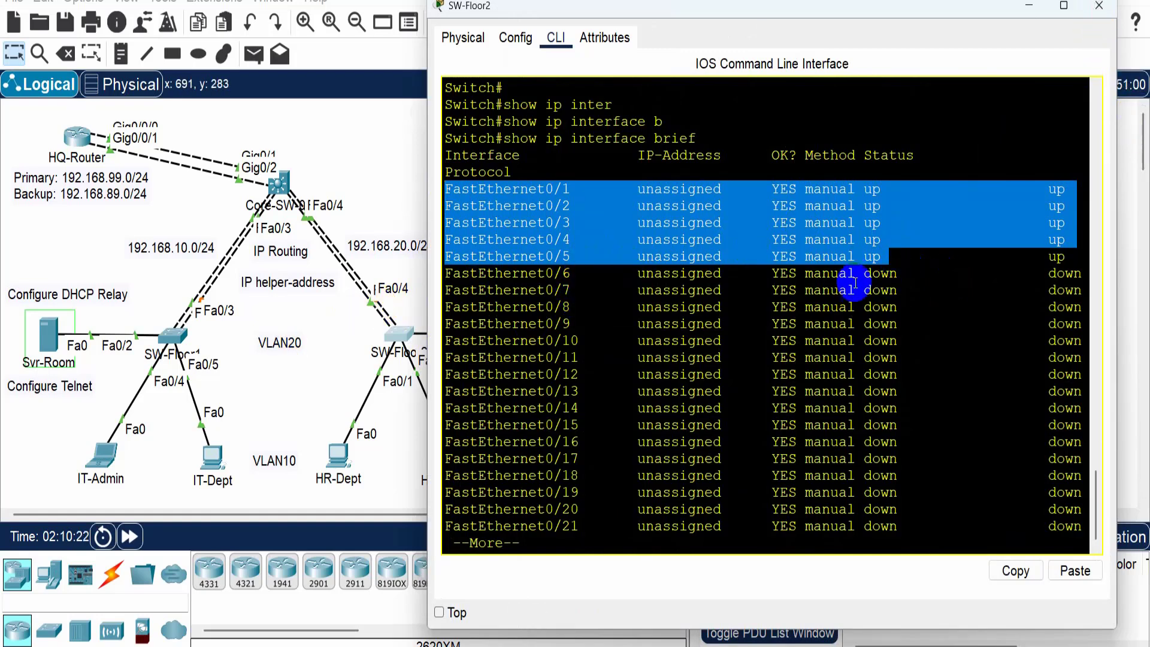
pyautogui.click(650, 521)
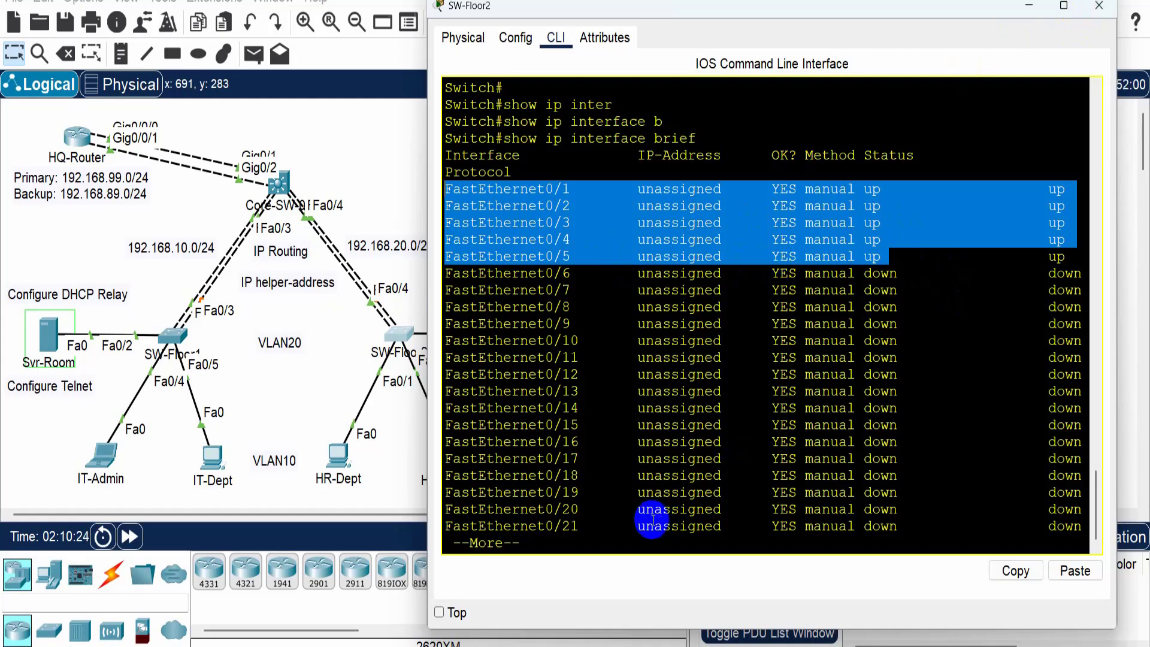
pyautogui.press('space')
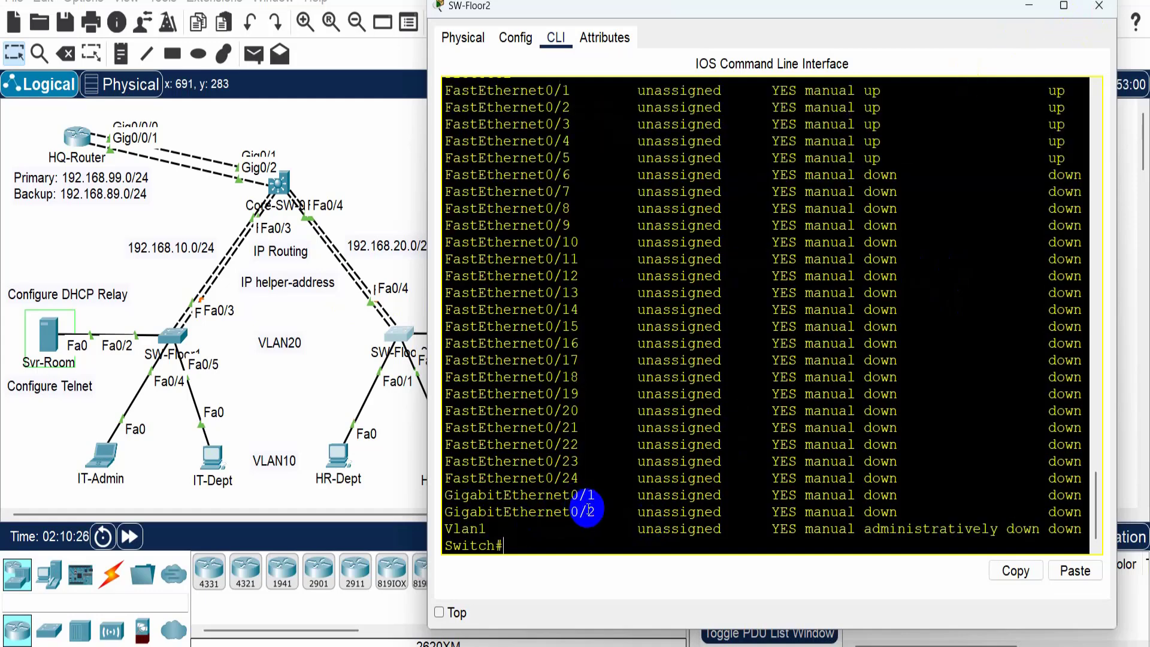
pyautogui.scroll(2, 611, 538)
pyautogui.scroll(-2, 613, 542)
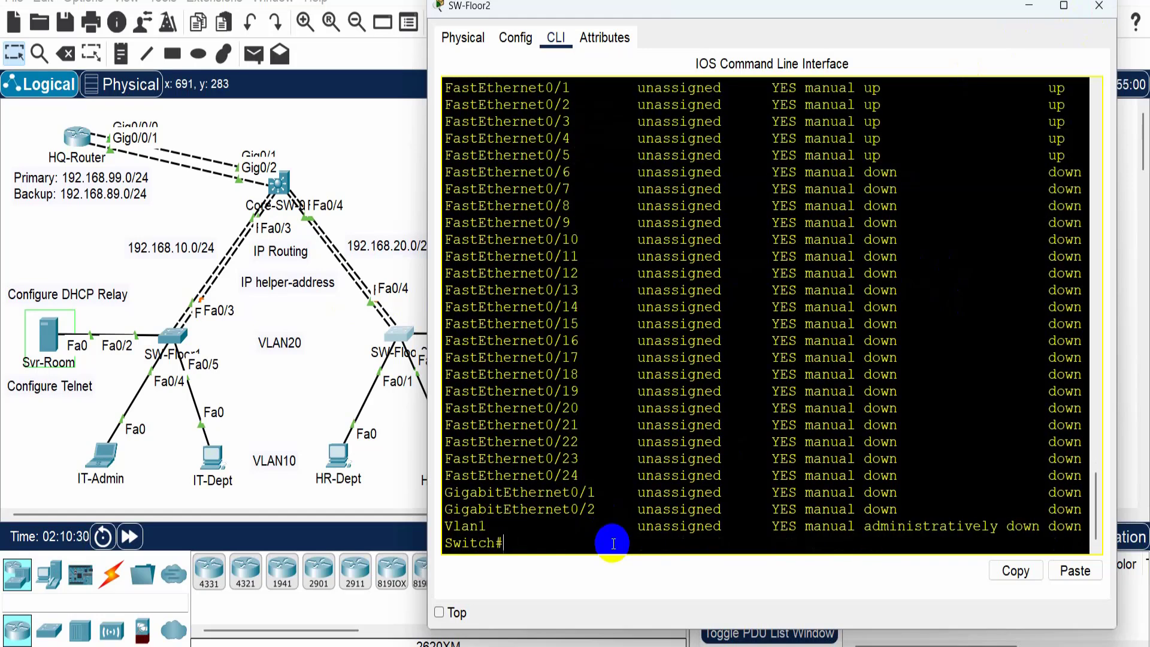
# - Enter global configuration mode on SW-Floor2 with conf t
pyautogui.write('ocnfi')
pyautogui.press('BackSpace')
pyautogui.press('BackSpace')
pyautogui.press('BackSpace')
pyautogui.press('BackSpace')
pyautogui.write('conft')
pyautogui.press('BackSpace')
pyautogui.write('t')
pyautogui.press('Return')
pyautogui.press('Return')
pyautogui.press('Return')
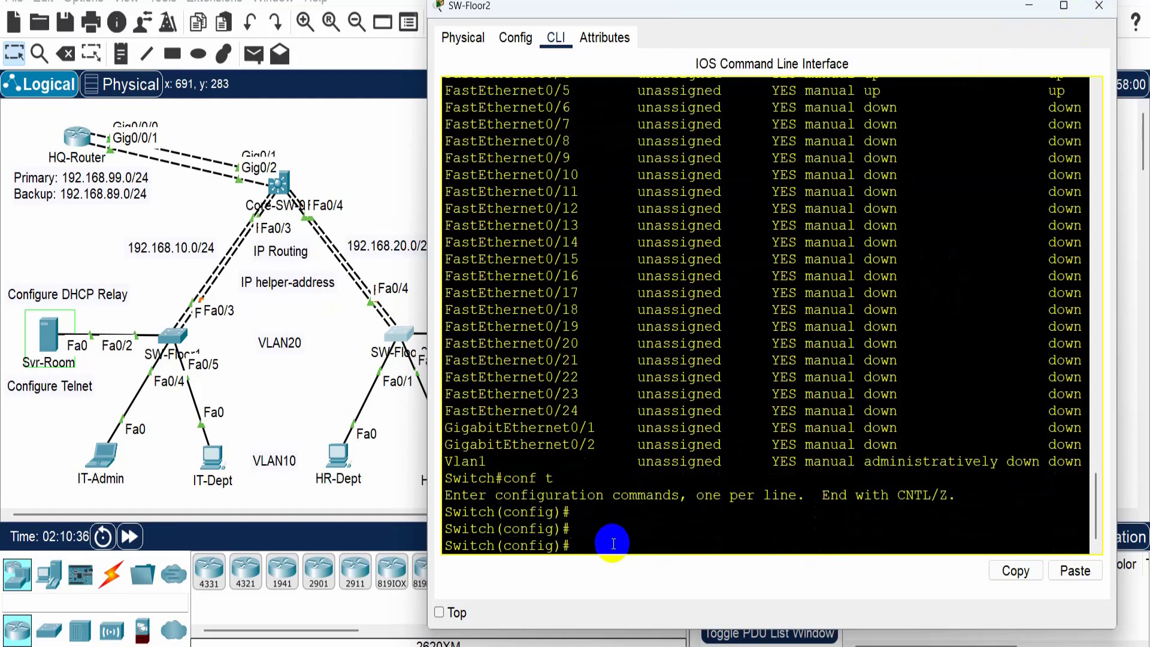
# - Enter interface configuration mode for fastEthernet 0/6 on SW-Floor2
pyautogui.write('inte')
pyautogui.press('Tab')
pyautogui.write('fa')
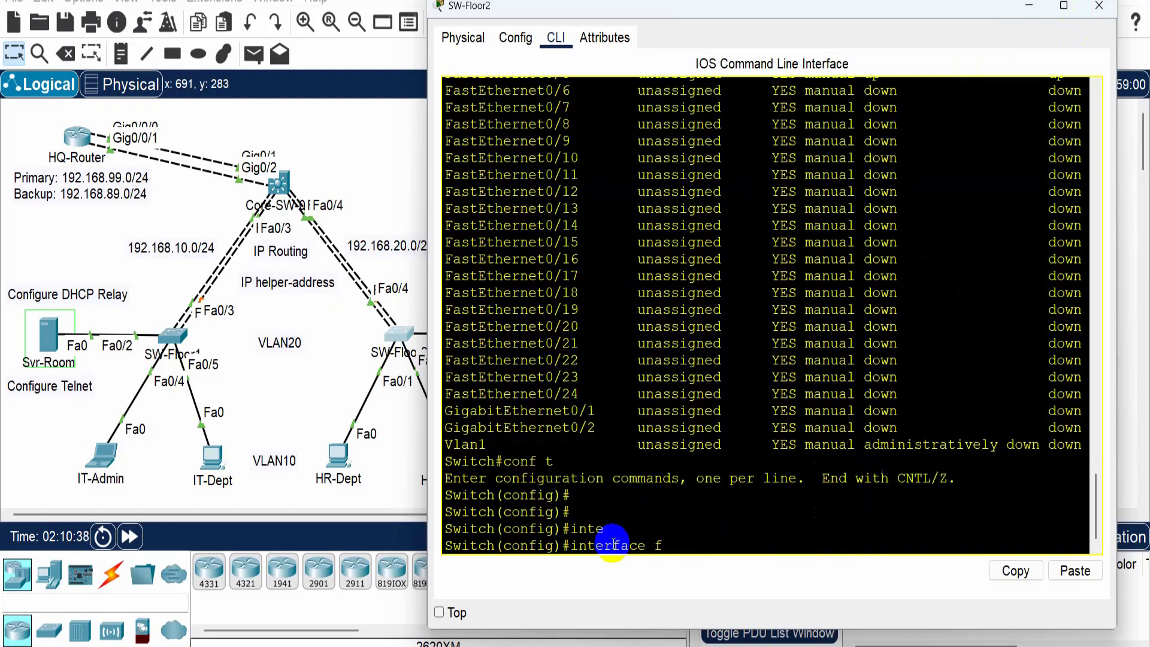
pyautogui.press('Tab')
pyautogui.write('0/6')
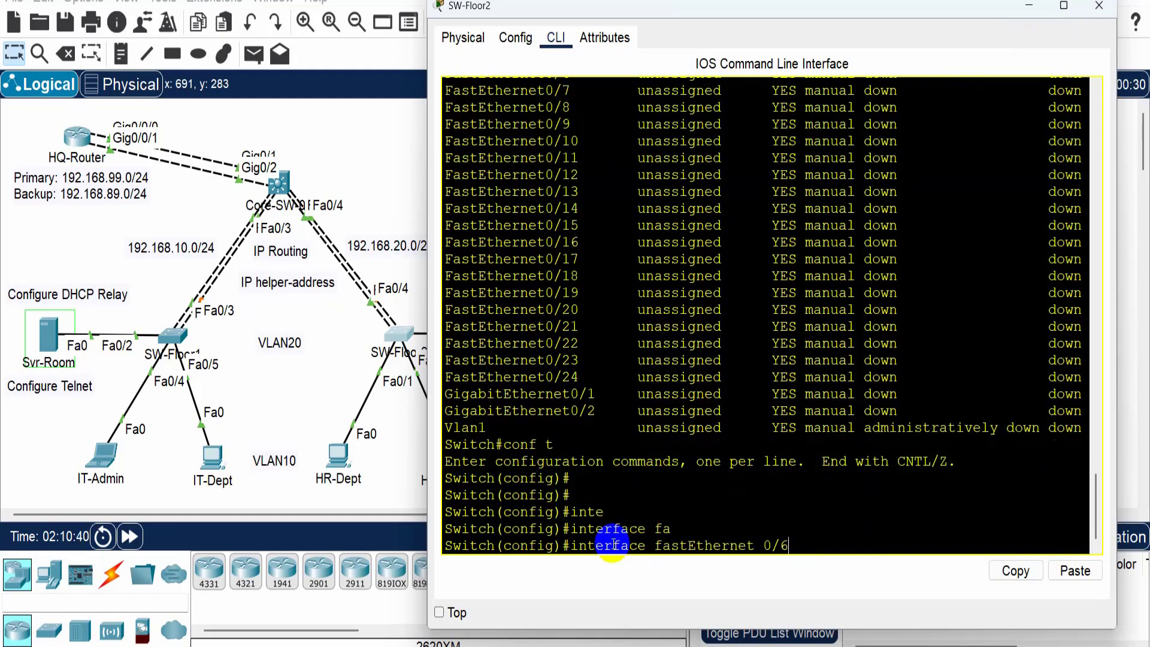
pyautogui.press('Return')
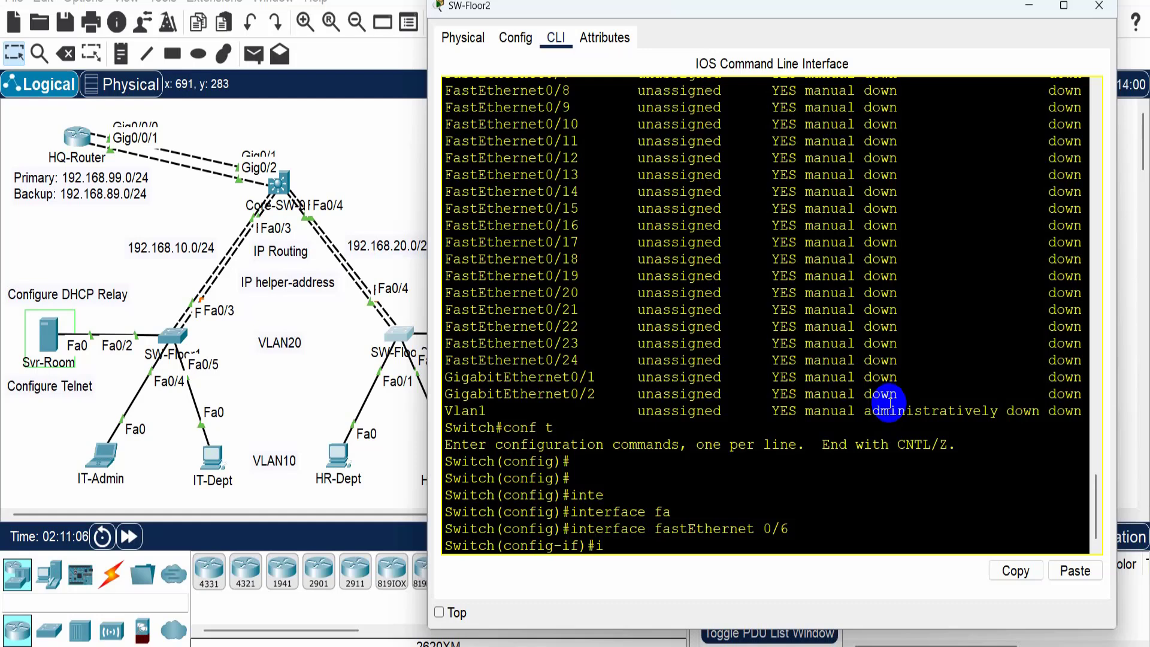
pyautogui.write('int fa0/6')
pyautogui.press('Return')
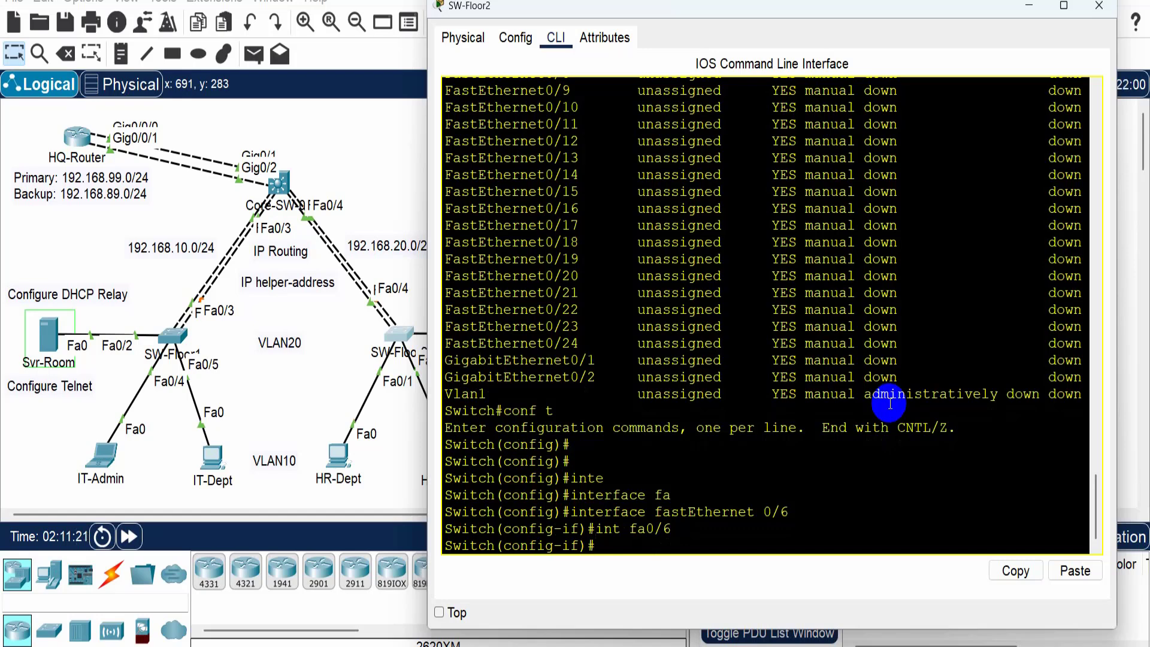
pyautogui.write('sw')
pyautogui.press('Tab')
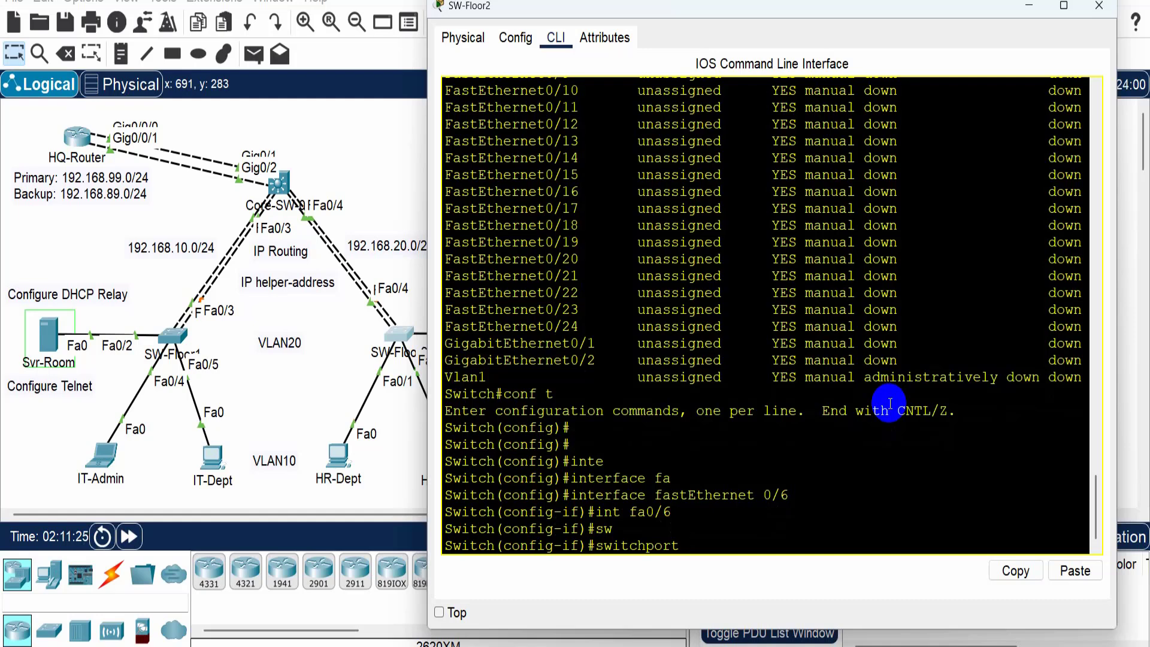
pyautogui.write('mo')
pyautogui.press('Tab')
pyautogui.write('ca')
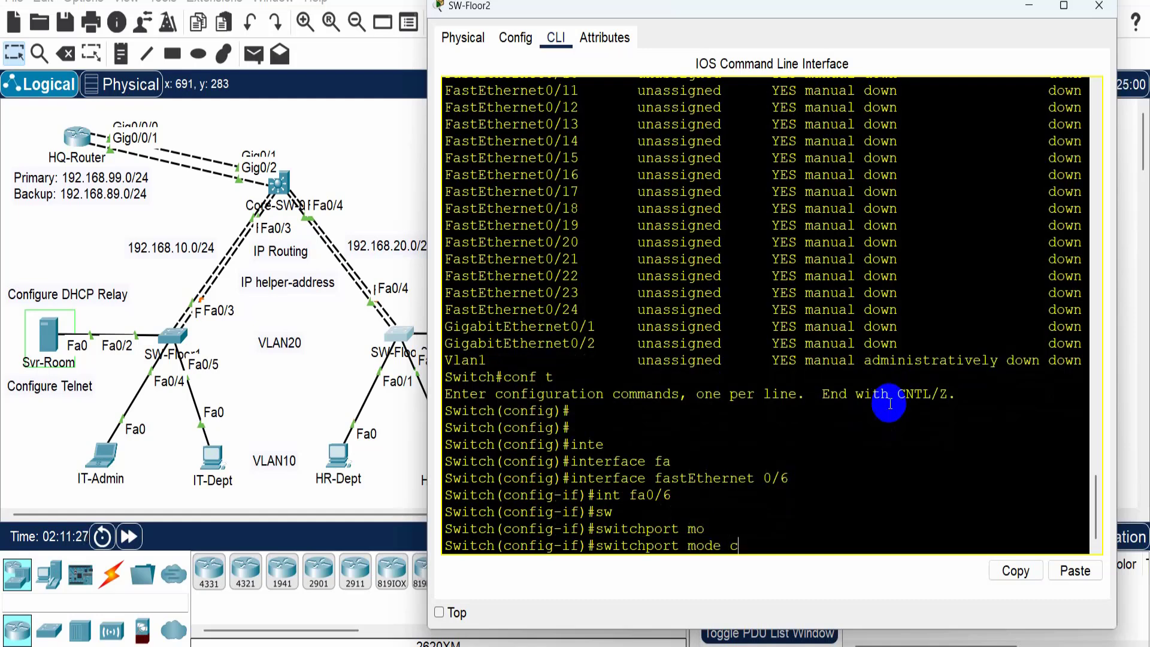
pyautogui.press('Tab')
pyautogui.press('BackSpace')
pyautogui.press('BackSpace')
pyautogui.write('ac')
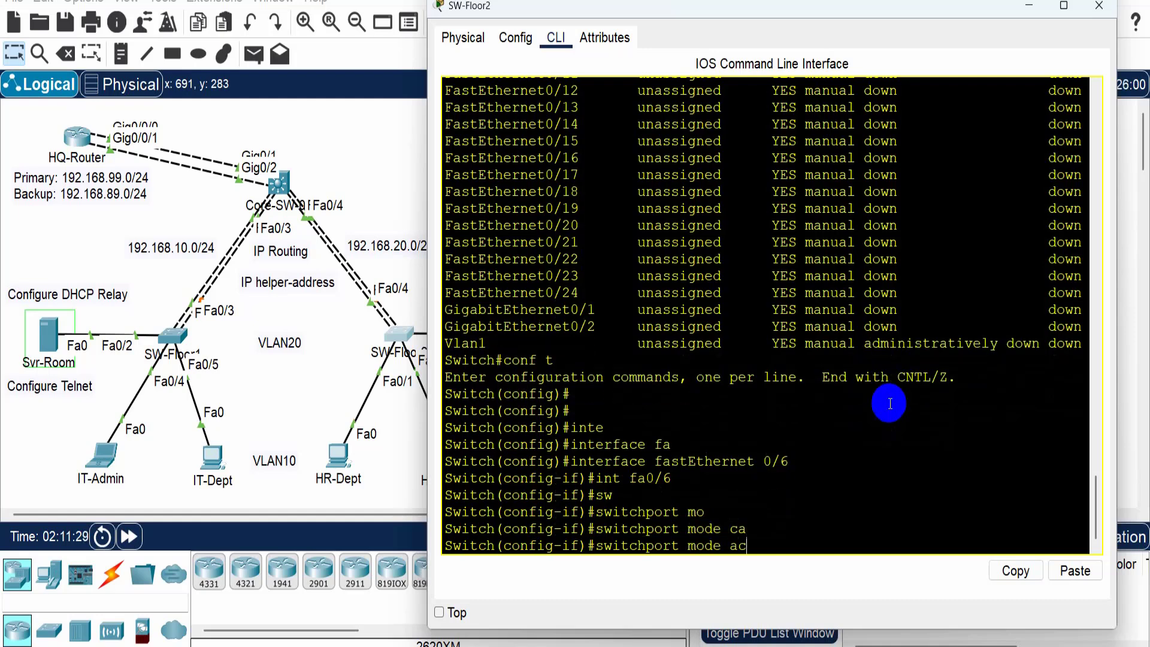
pyautogui.press('Tab')
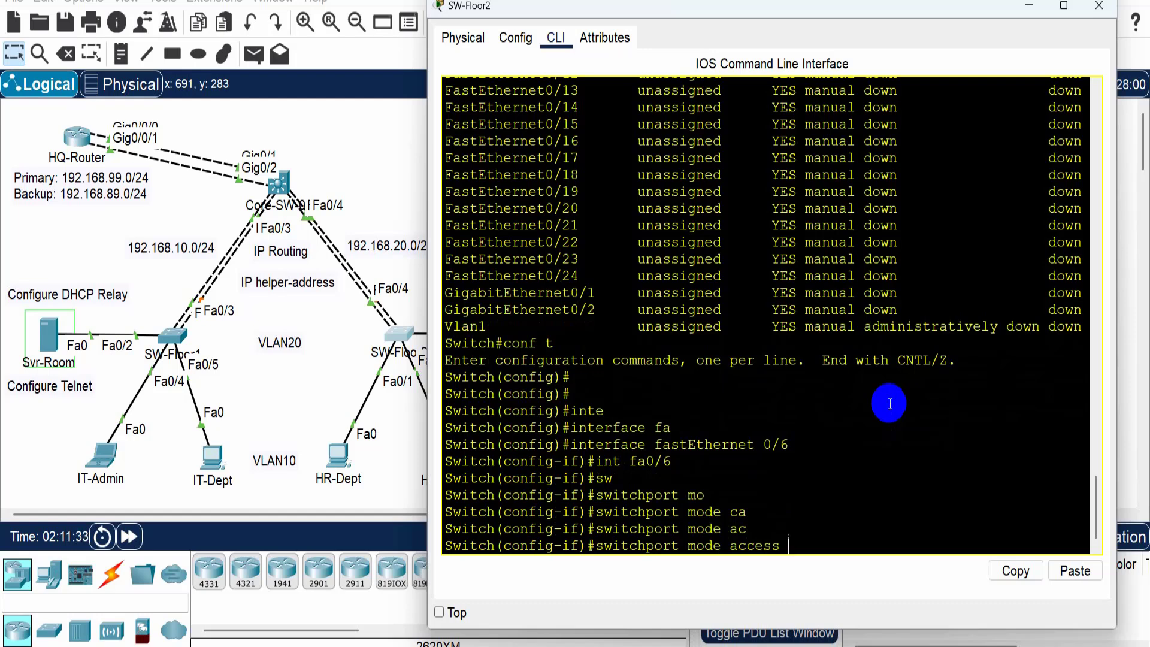
pyautogui.press('BackSpace')
pyautogui.press('BackSpace')
pyautogui.press('BackSpace')
pyautogui.press('BackSpace')
pyautogui.press('BackSpace')
pyautogui.press('BackSpace')
pyautogui.press('BackSpace')
pyautogui.press('BackSpace')
pyautogui.press('BackSpace')
pyautogui.press('BackSpace')
pyautogui.press('BackSpace')
pyautogui.press('BackSpace')
pyautogui.press('BackSpace')
pyautogui.press('BackSpace')
pyautogui.press('BackSpace')
pyautogui.press('BackSpace')
pyautogui.press('BackSpace')
pyautogui.press('BackSpace')
pyautogui.press('BackSpace')
pyautogui.press('BackSpace')
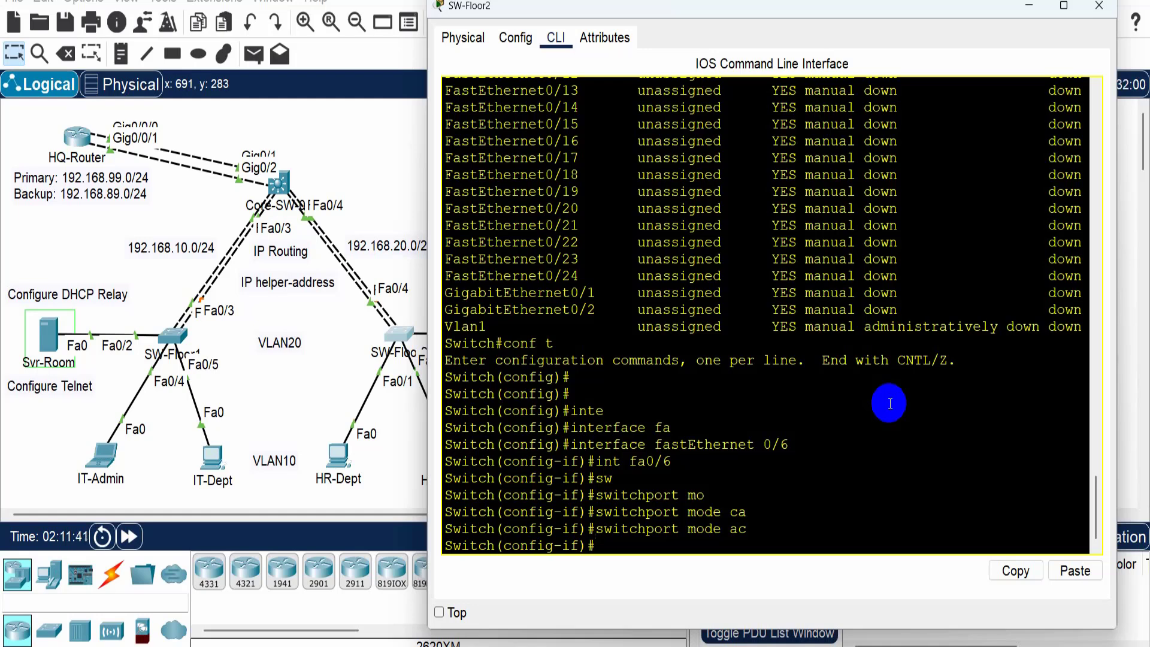
# - Enable FastEthernet 0/6 on SW-Floor2 with no shutdown, and close the switch window
pyautogui.write('no shu')
pyautogui.press('Tab')
pyautogui.press('Return')
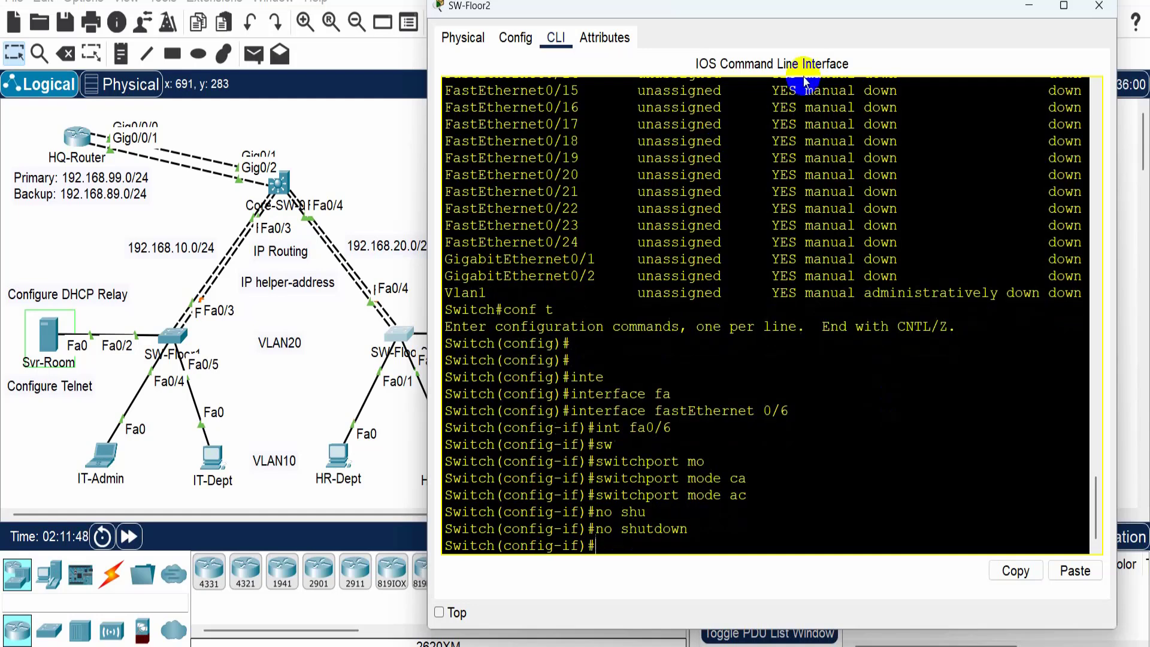
pyautogui.click(1099, 6)
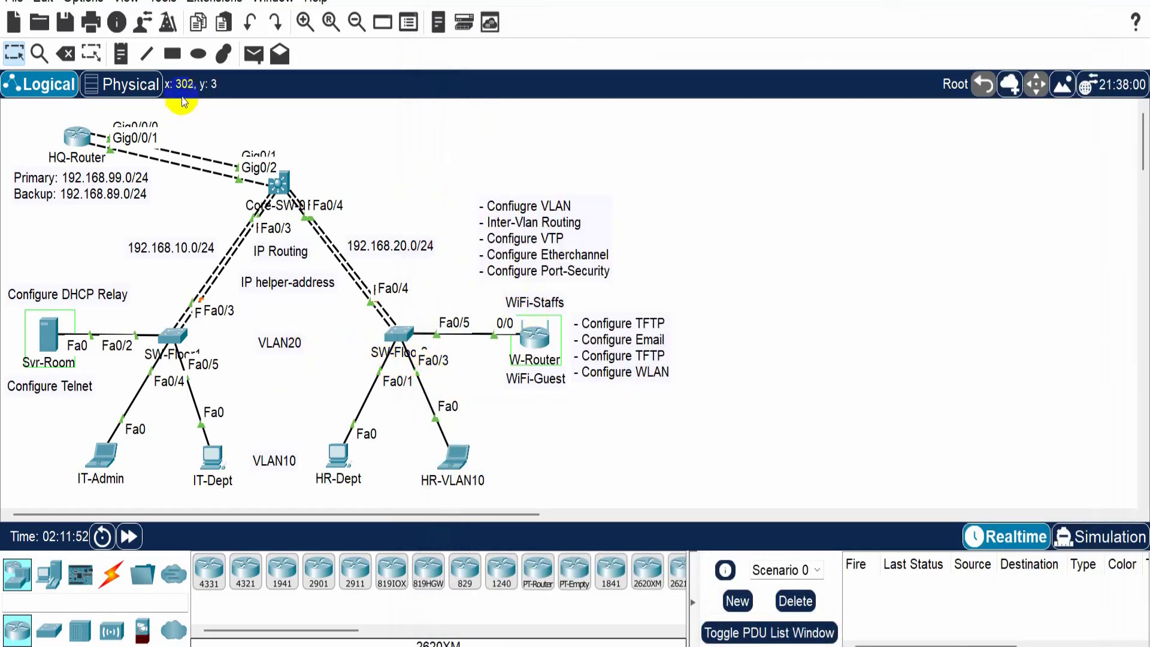
# - Add a PC end device to the workspace, below W-Router and beside HR-VLAN10
pyautogui.click(48, 589)
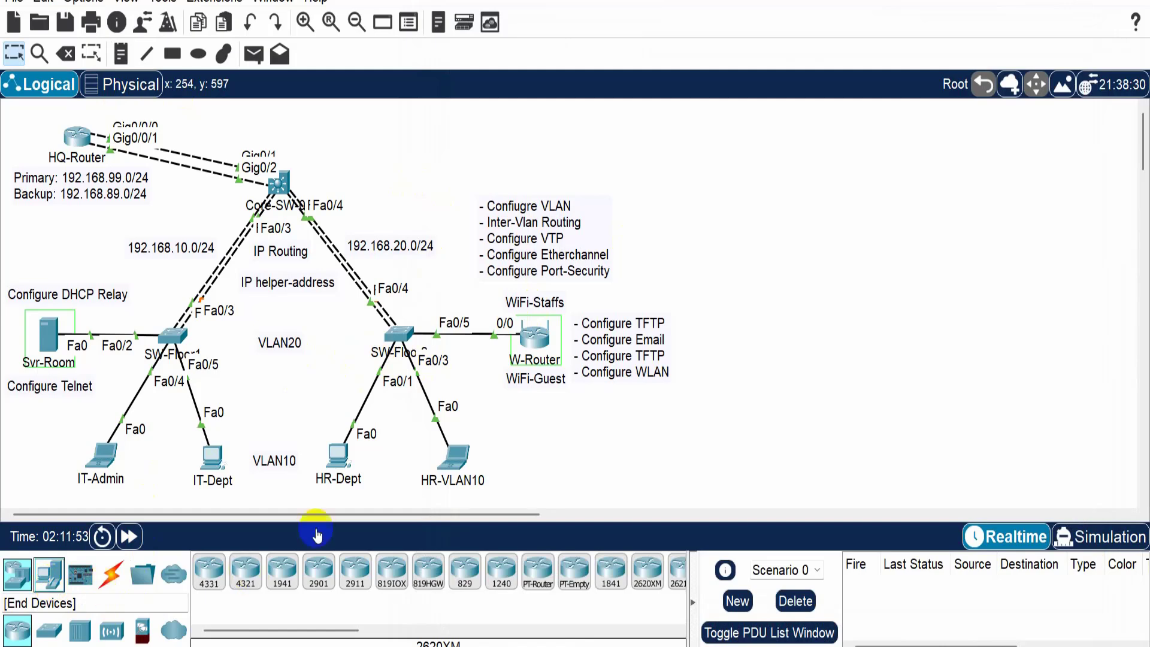
pyautogui.click(208, 570)
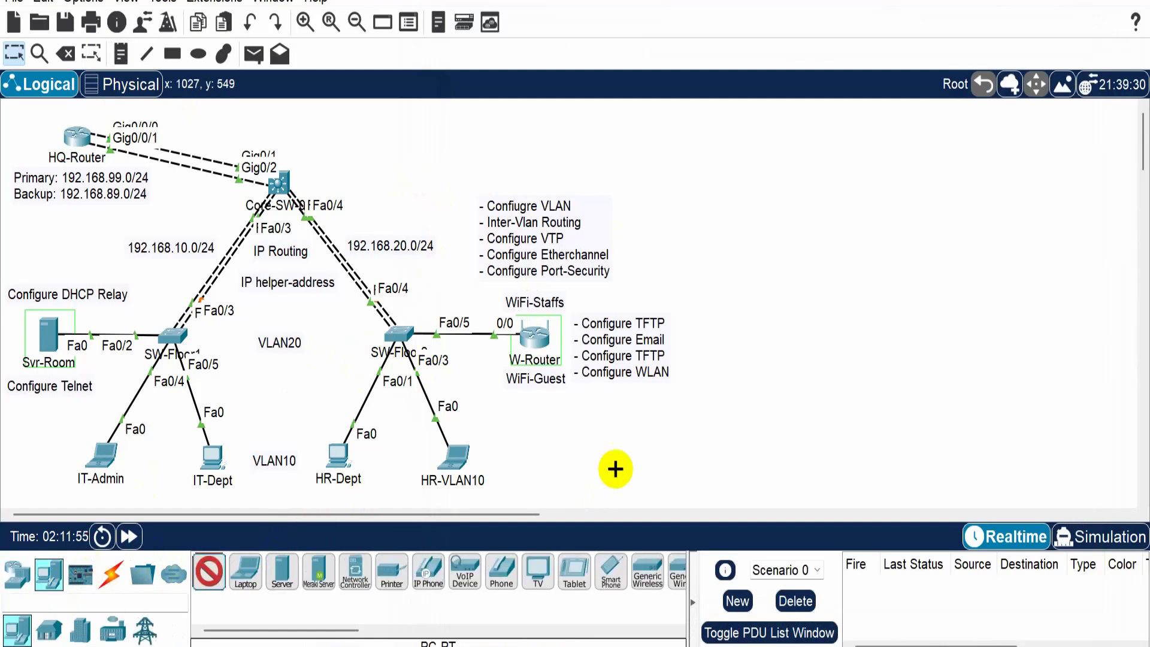
pyautogui.click(580, 445)
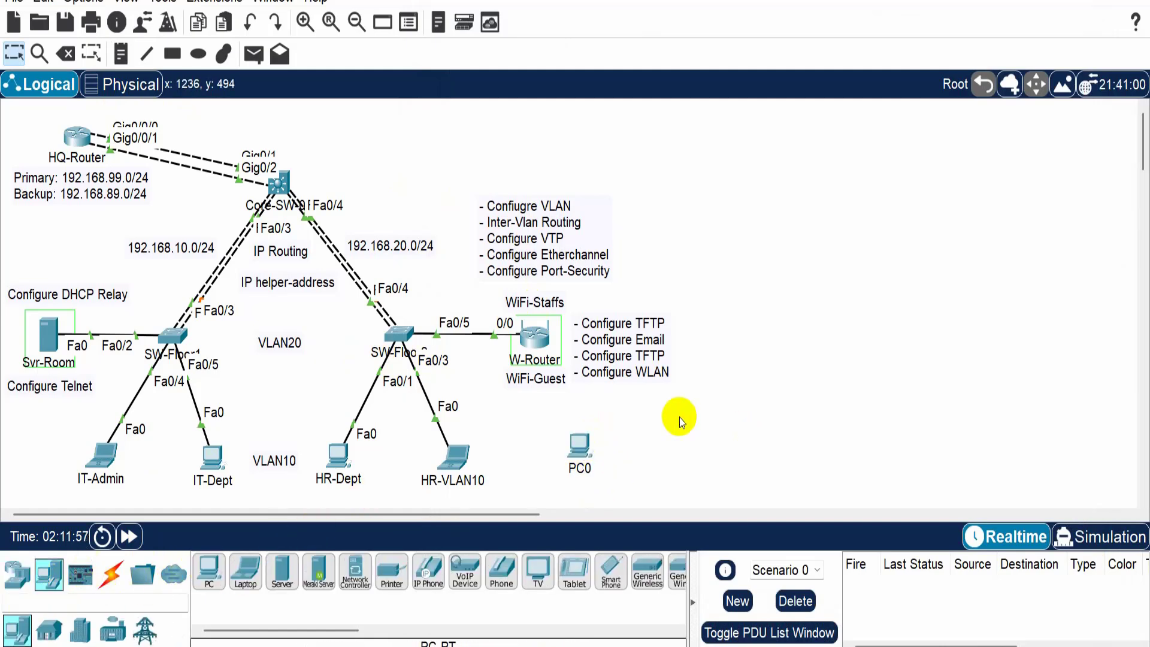
# - Connect PC0 to FastEthernet0/6 on SW-Floor2 with a copper straight-through cable
pyautogui.click(110, 573)
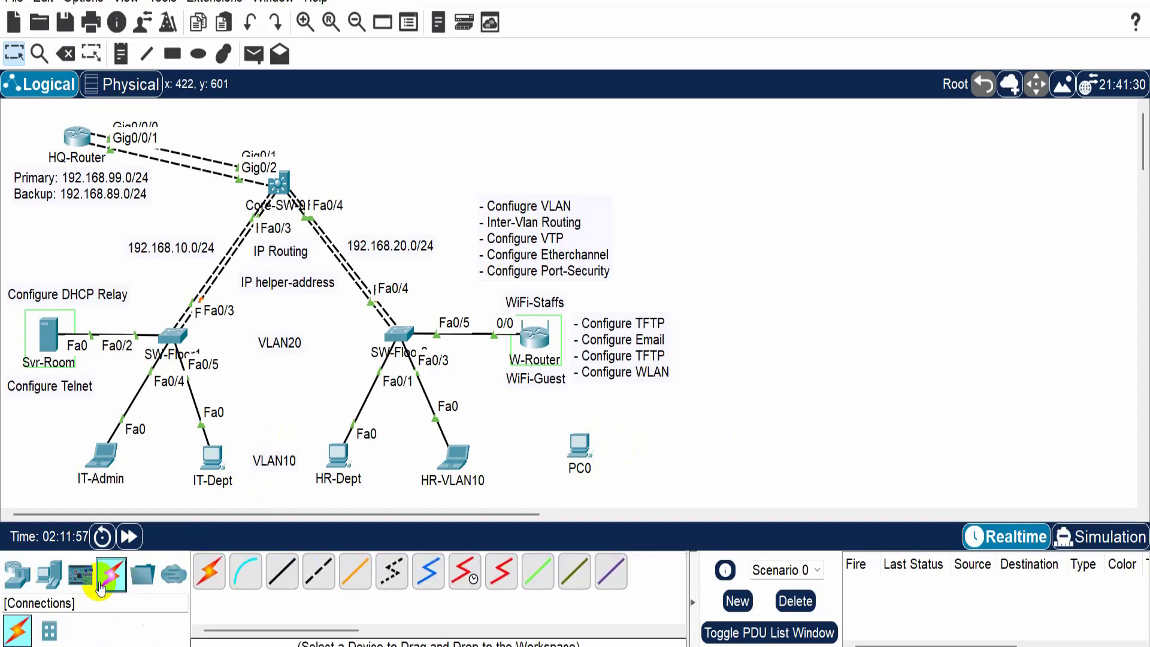
pyautogui.click(282, 572)
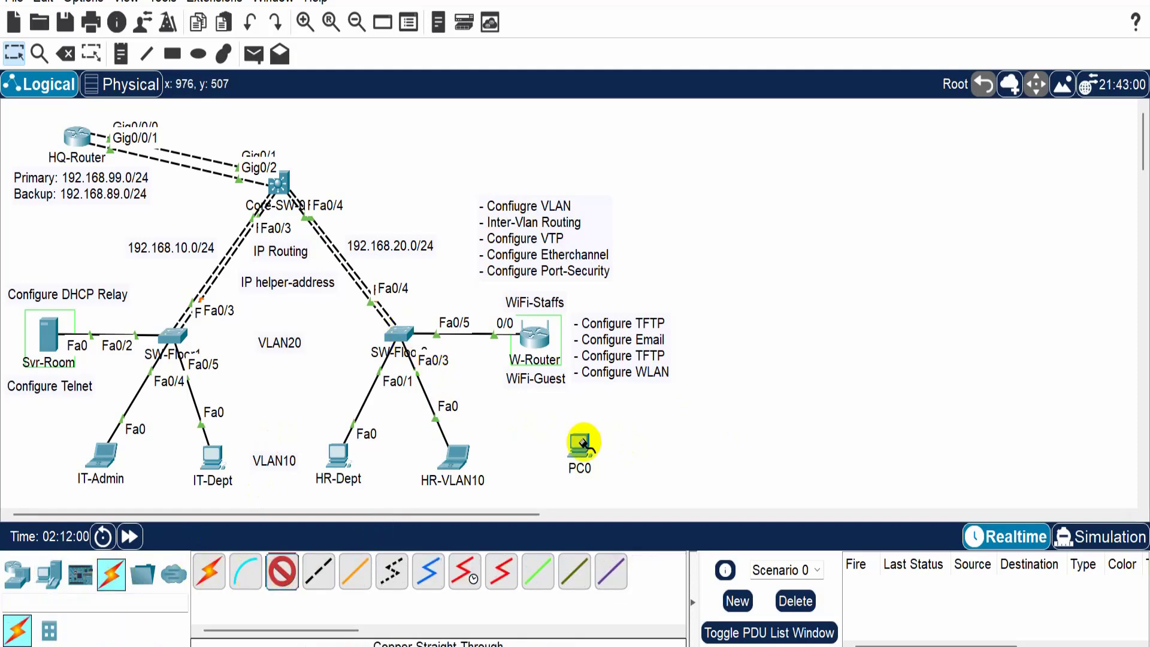
pyautogui.click(584, 450)
pyautogui.click(630, 517)
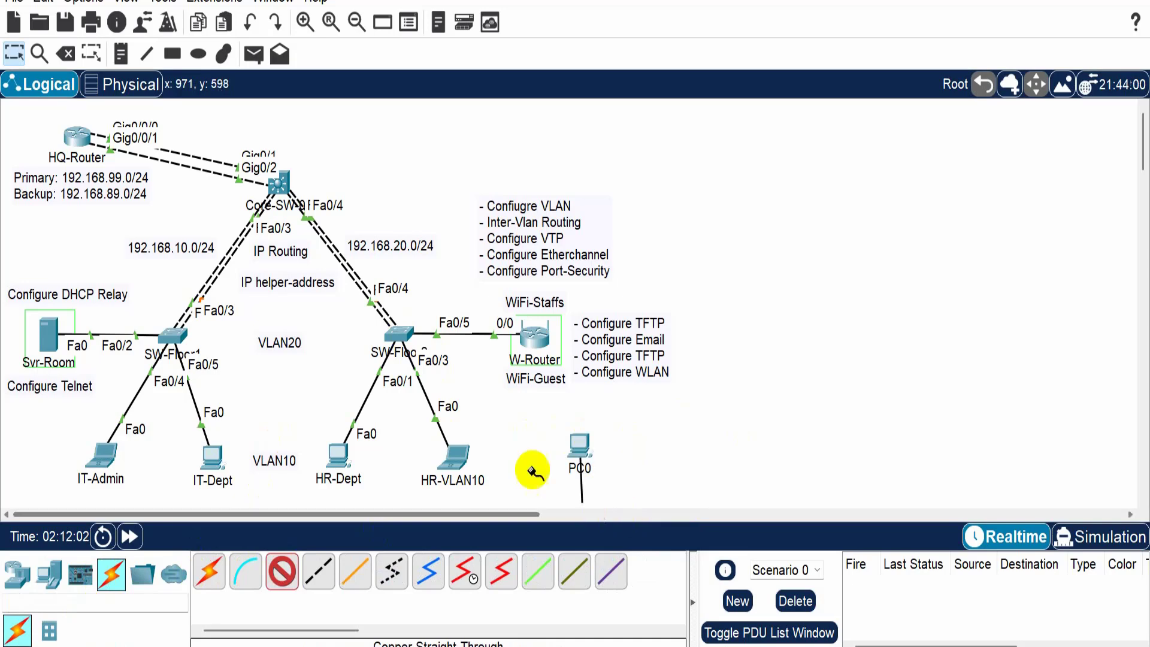
pyautogui.click(404, 340)
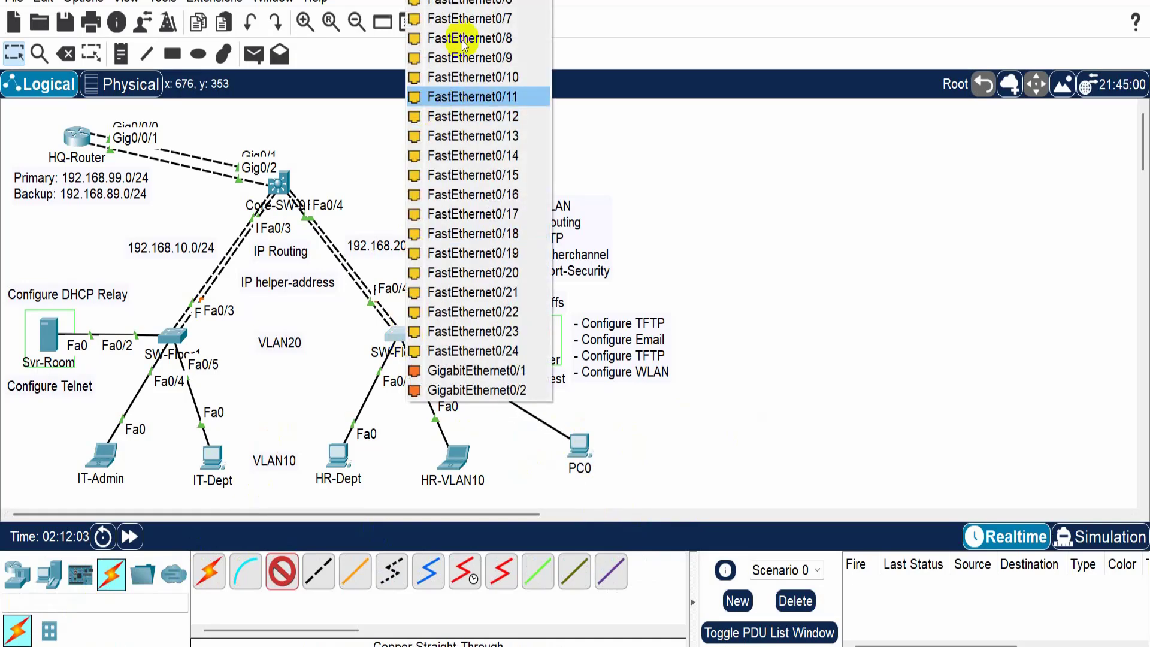
pyautogui.click(470, 11)
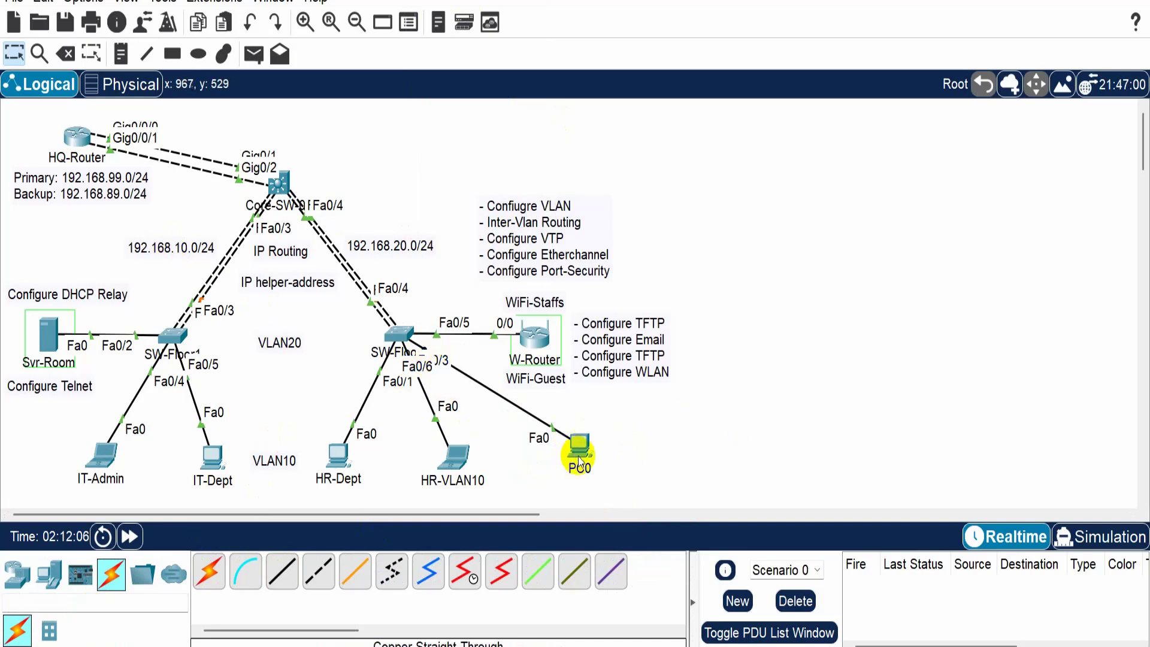
# - Move PC0 above the VLAN configuration notes, shifting the notes aside so they clear its cable to SW-Floor2
pyautogui.moveTo(578, 449); pyautogui.dragTo(503, 162)
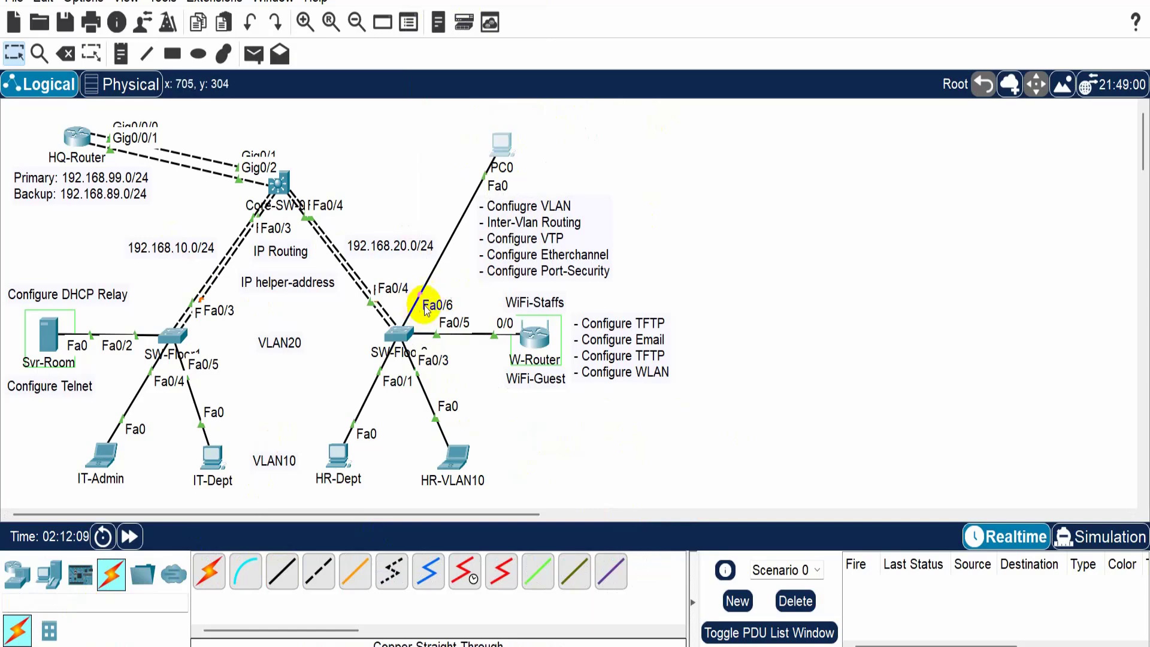
pyautogui.moveTo(552, 241); pyautogui.dragTo(611, 252)
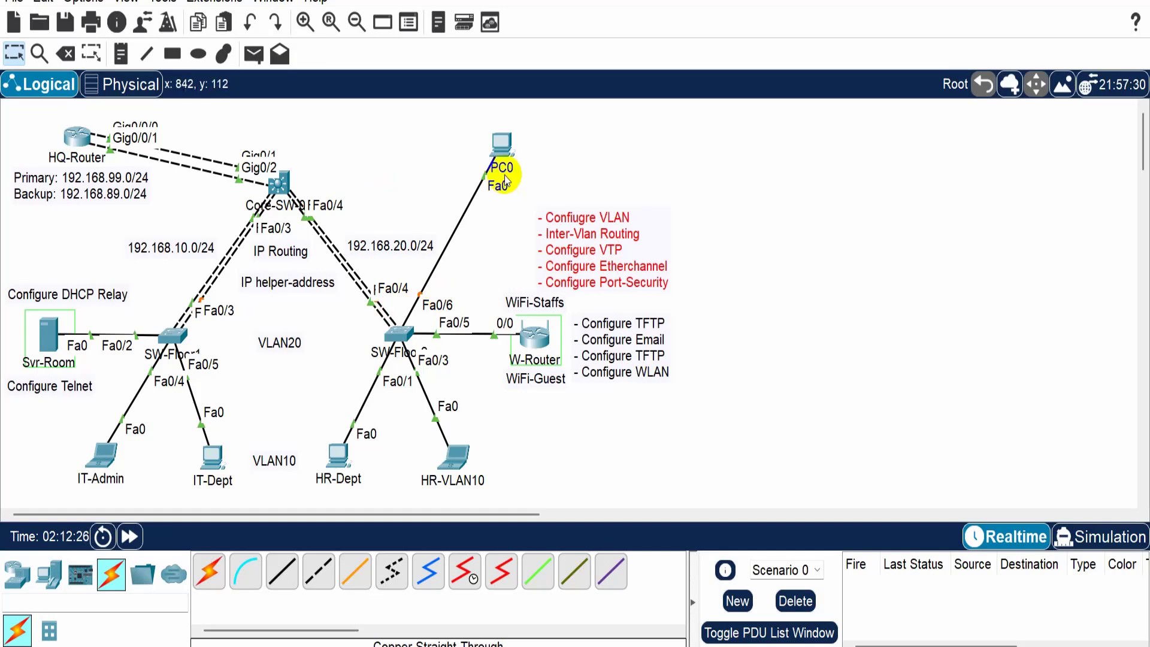
pyautogui.moveTo(502, 147); pyautogui.dragTo(529, 167)
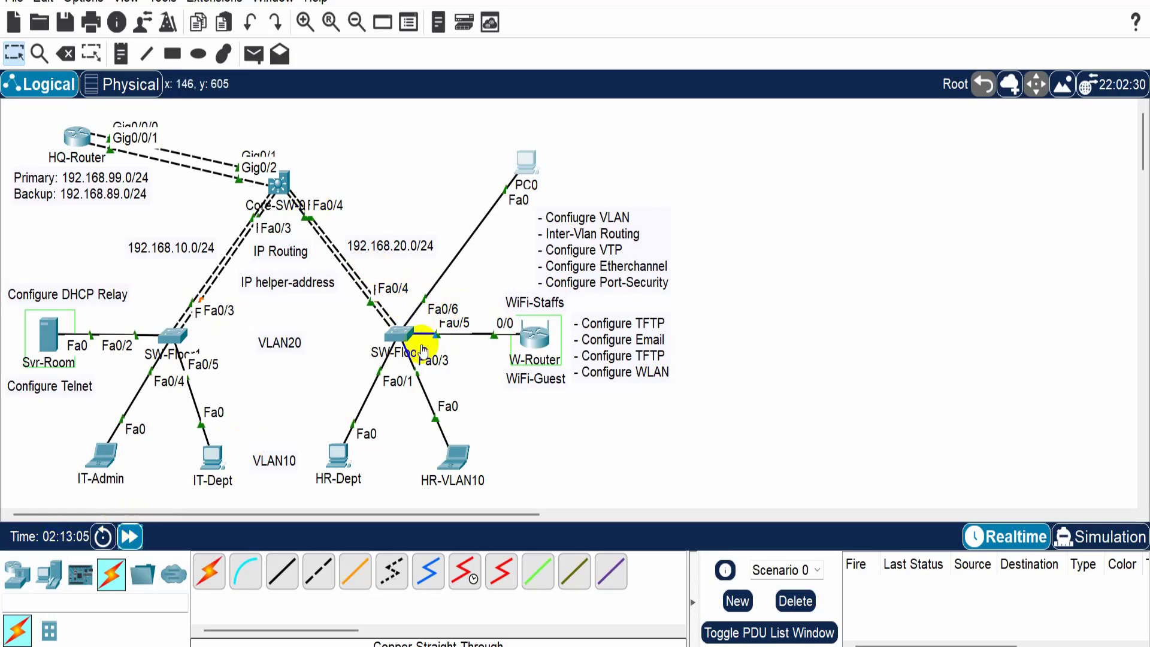
# - Reopen SW-Floor2's command line, move its window clear of PC0, and bring up a fresh interface configuration prompt
pyautogui.click(392, 333)
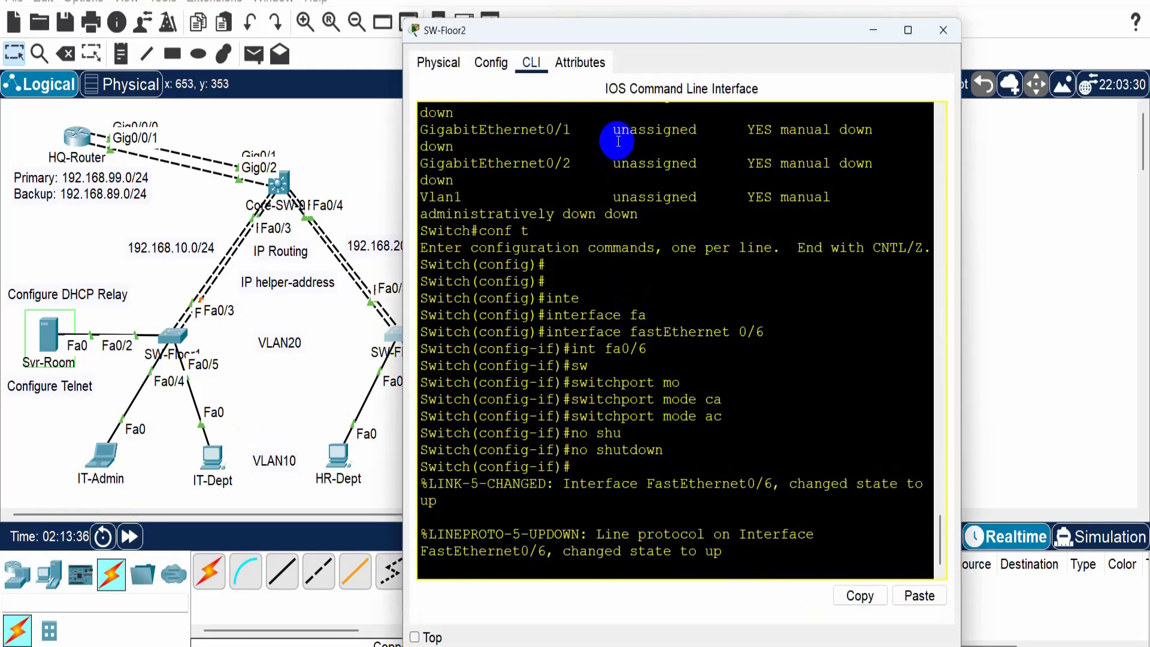
pyautogui.moveTo(601, 41); pyautogui.dragTo(740, 15)
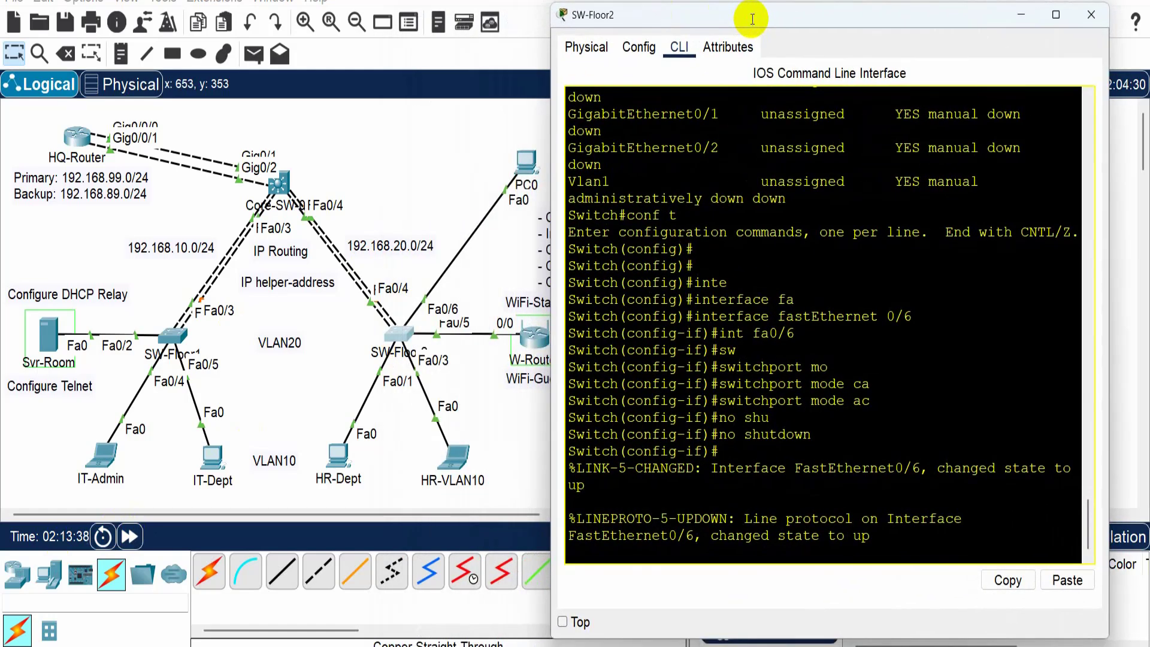
pyautogui.click(850, 554)
pyautogui.press('Return')
pyautogui.press('Return')
pyautogui.press('Return')
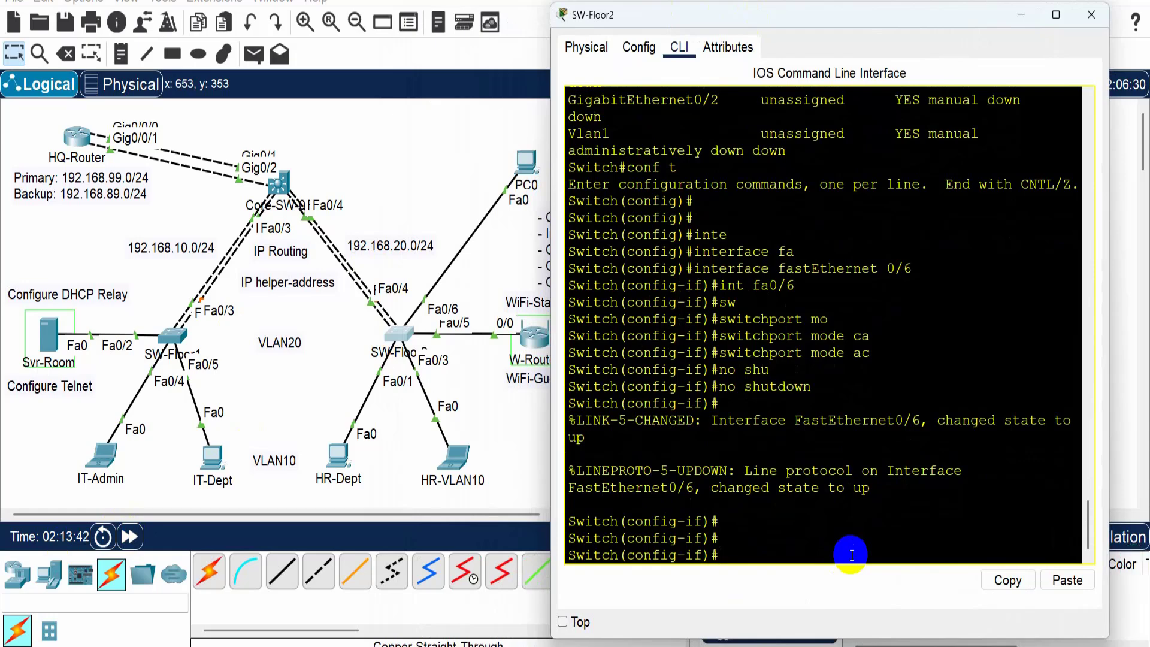
# - Return to global configuration mode on SW-Floor2, and enter interface configuration for fa0/6
pyautogui.write('exit')
pyautogui.press('Return')
pyautogui.press('Return')
pyautogui.write('in')
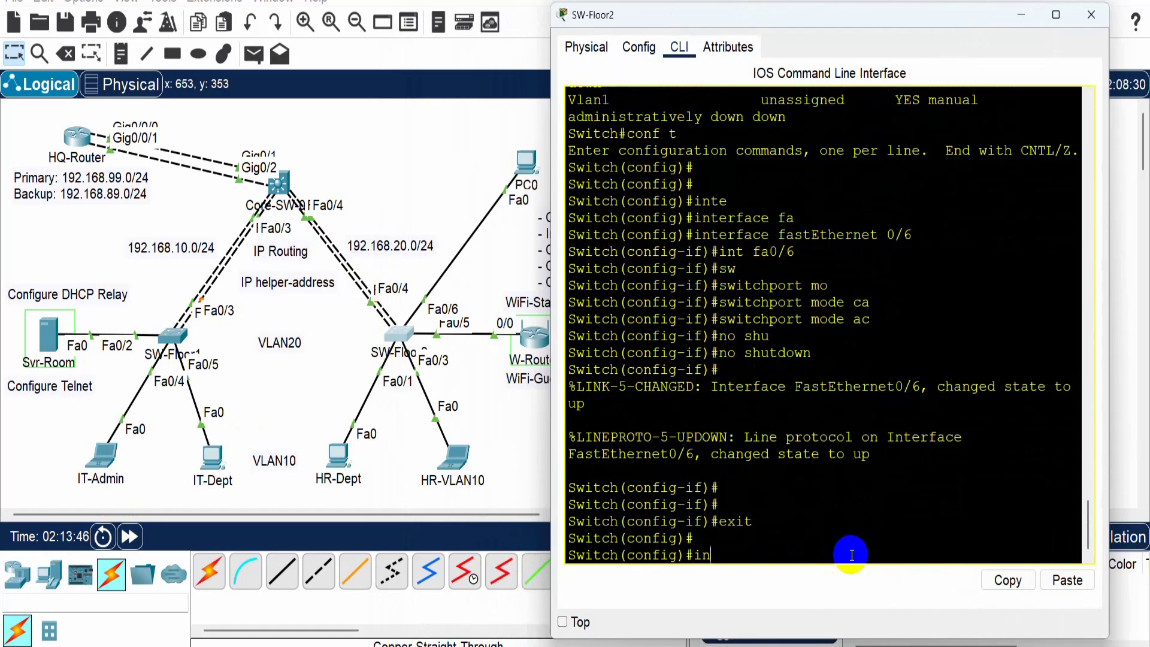
pyautogui.write('t fa0/6')
pyautogui.press('Return')
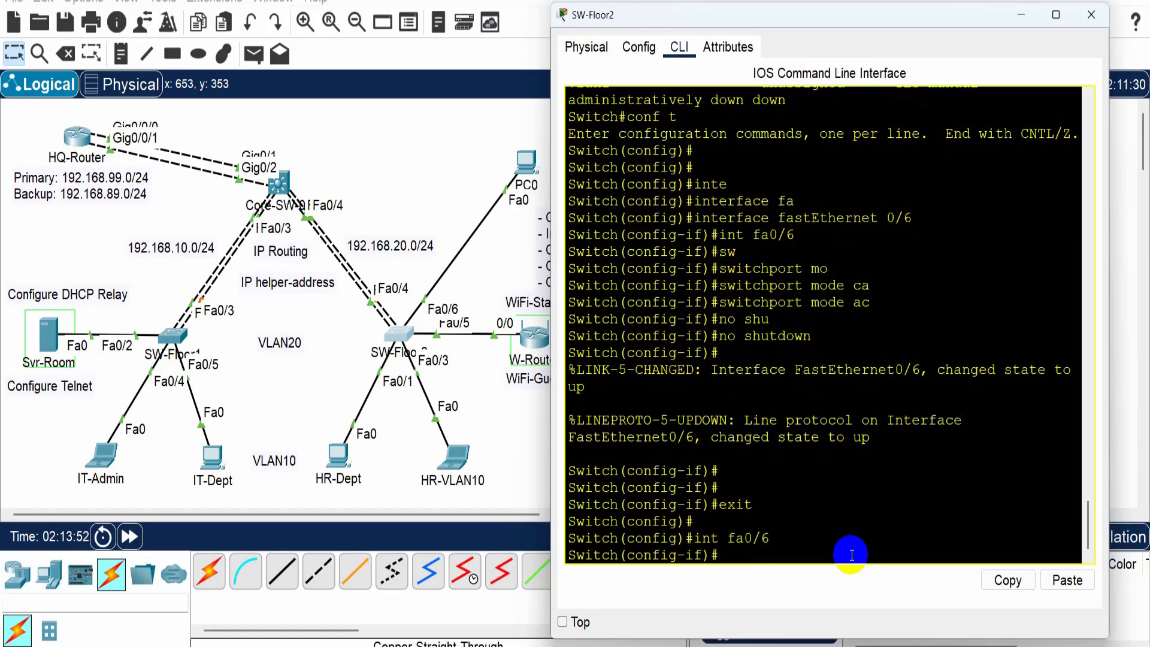
# - Administratively disable FastEthernet0/6 on SW-Floor2 with the shutdown command, and bring up a fresh prompt
pyautogui.write('shu')
pyautogui.press('Tab')
pyautogui.press('Return')
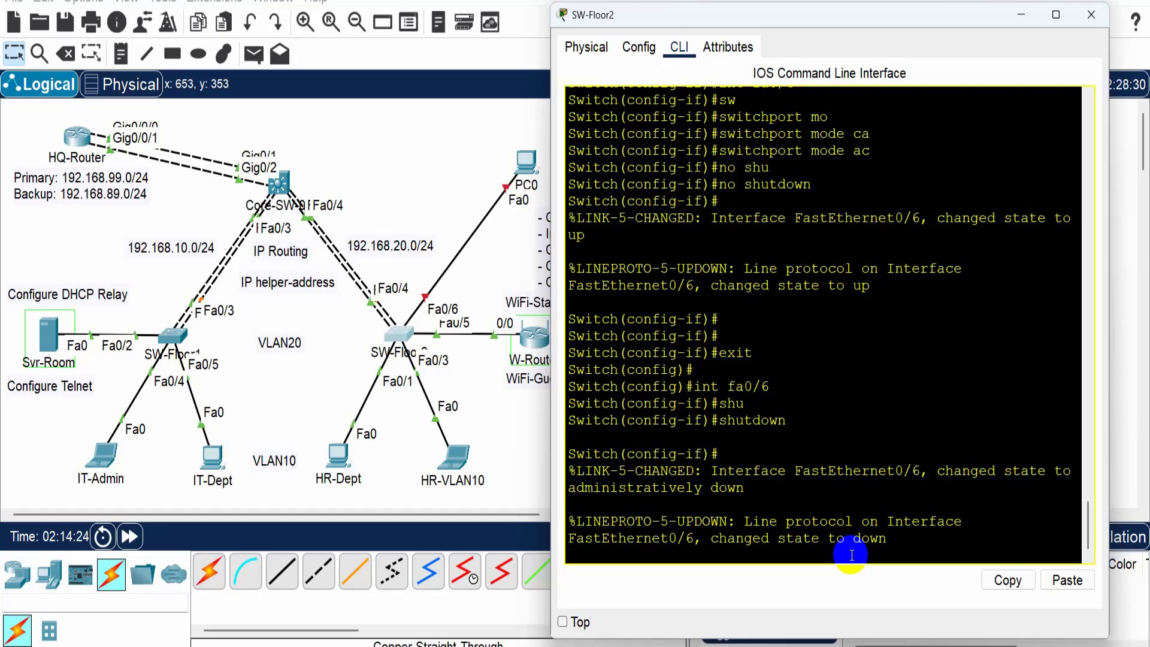
pyautogui.press('Return')
pyautogui.press('Return')
pyautogui.press('Return')
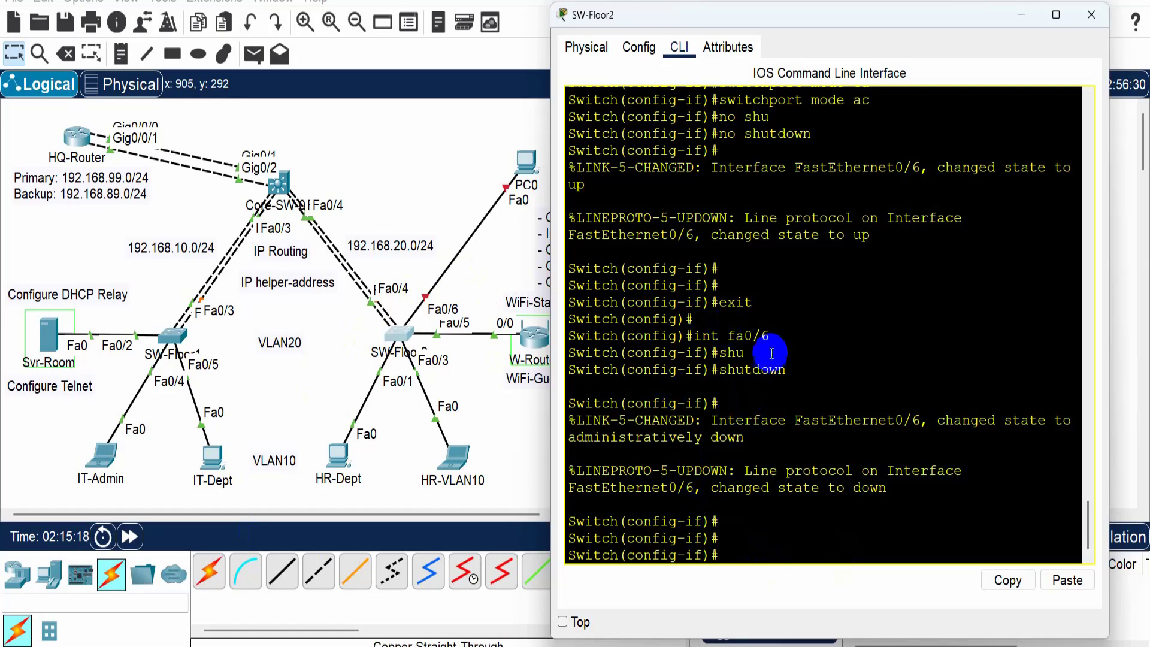
# - Re-enable FastEthernet0/6 with no shutdown, check the line protocol message, and bring up a fresh interface prompt
pyautogui.moveTo(767, 337); pyautogui.dragTo(569, 337)
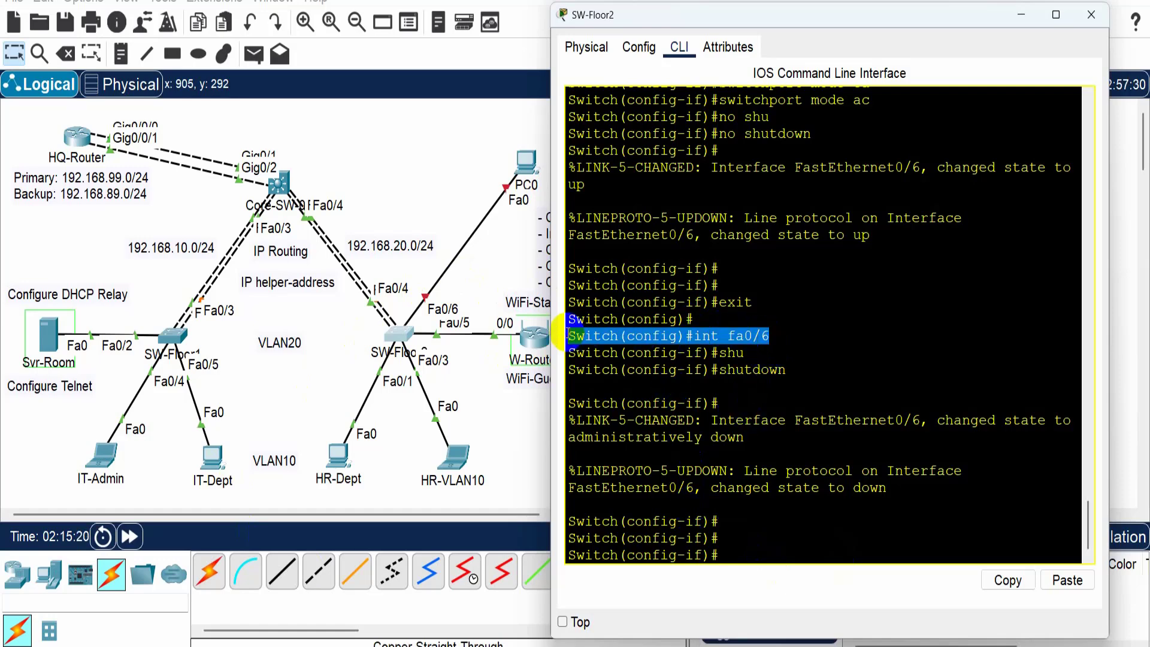
pyautogui.click(785, 331)
pyautogui.moveTo(770, 335); pyautogui.dragTo(568, 338)
pyautogui.click(749, 551)
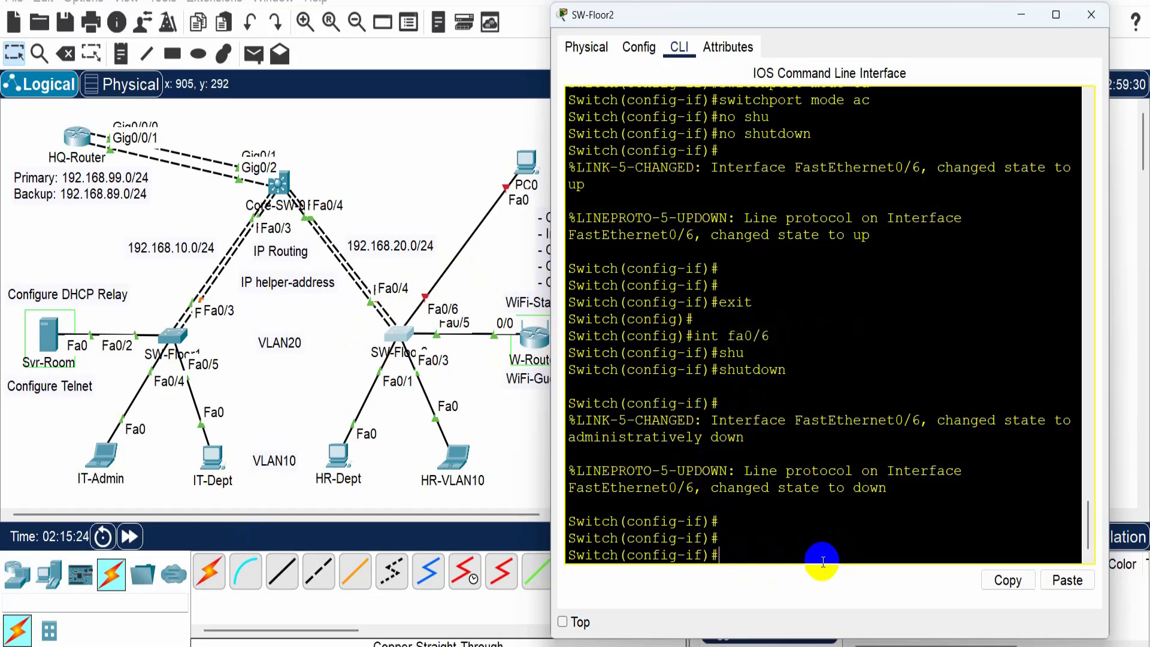
pyautogui.write('n')
pyautogui.write('o shu')
pyautogui.press('Tab')
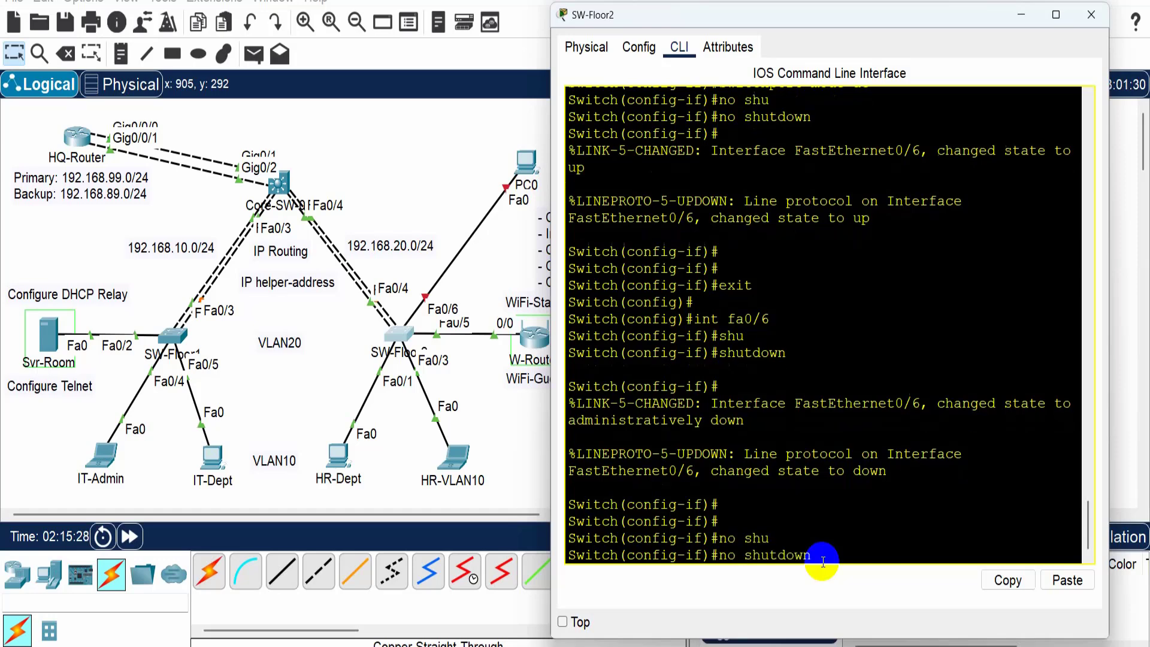
pyautogui.press('Return')
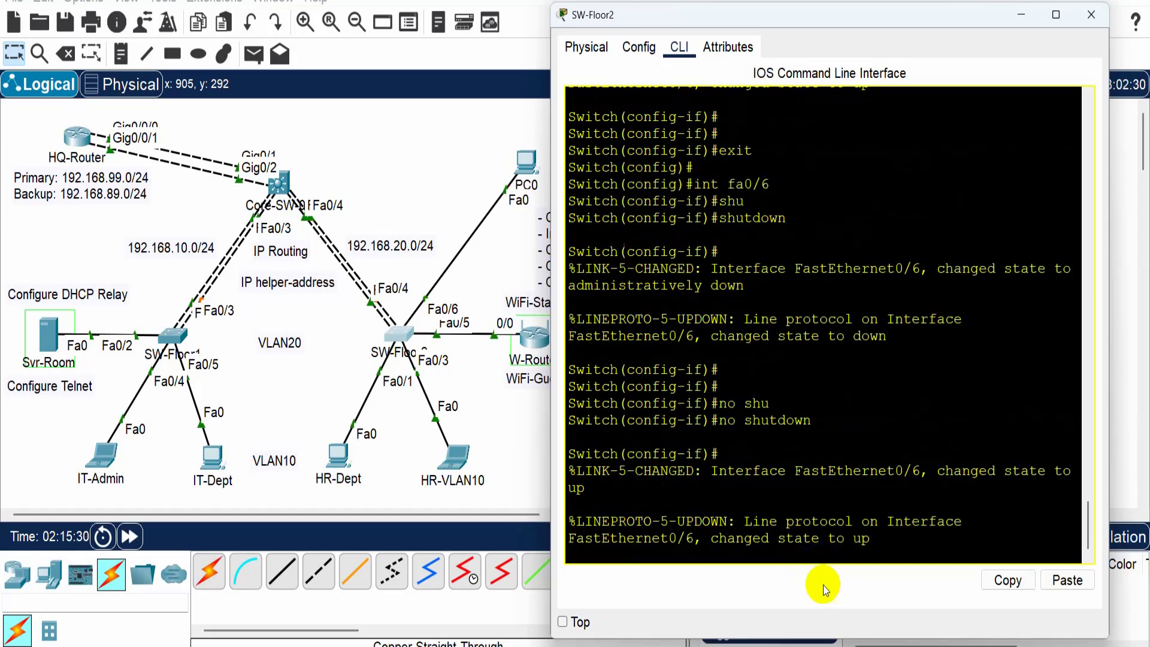
pyautogui.moveTo(869, 538); pyautogui.dragTo(574, 518)
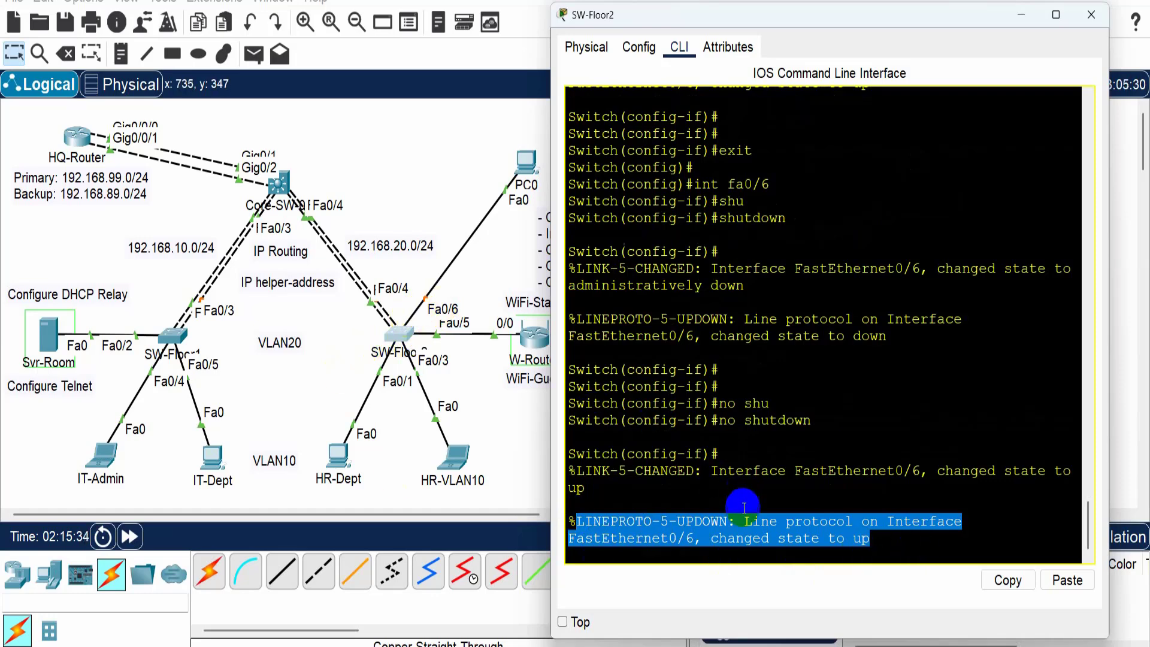
pyautogui.click(881, 570)
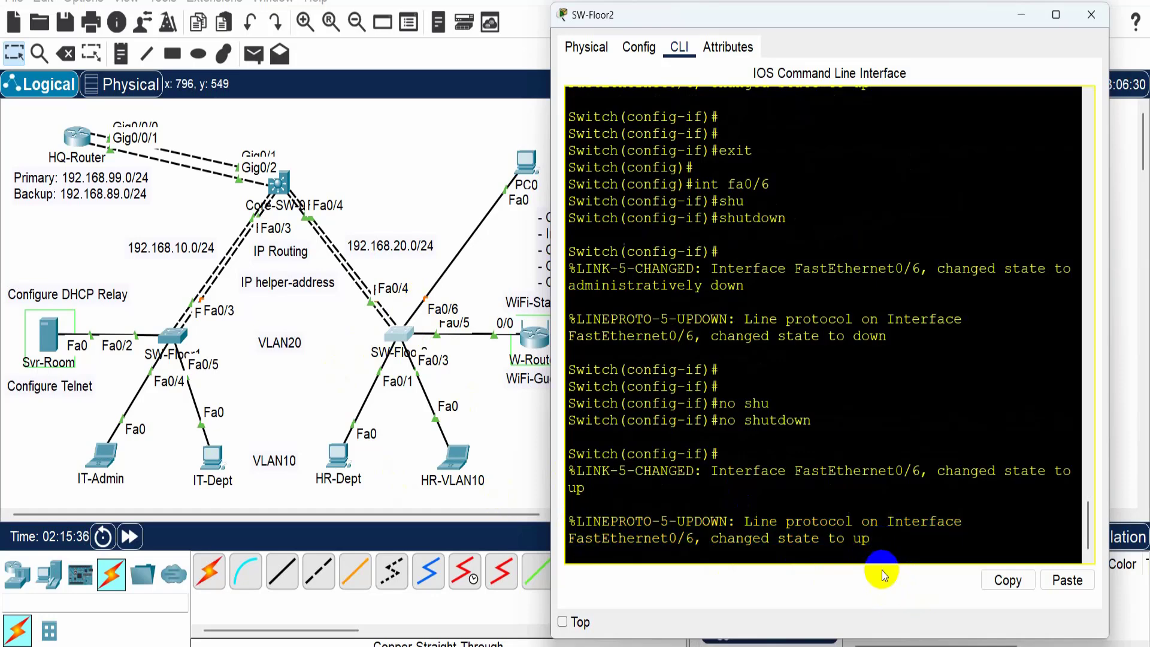
pyautogui.press('Return')
pyautogui.press('Return')
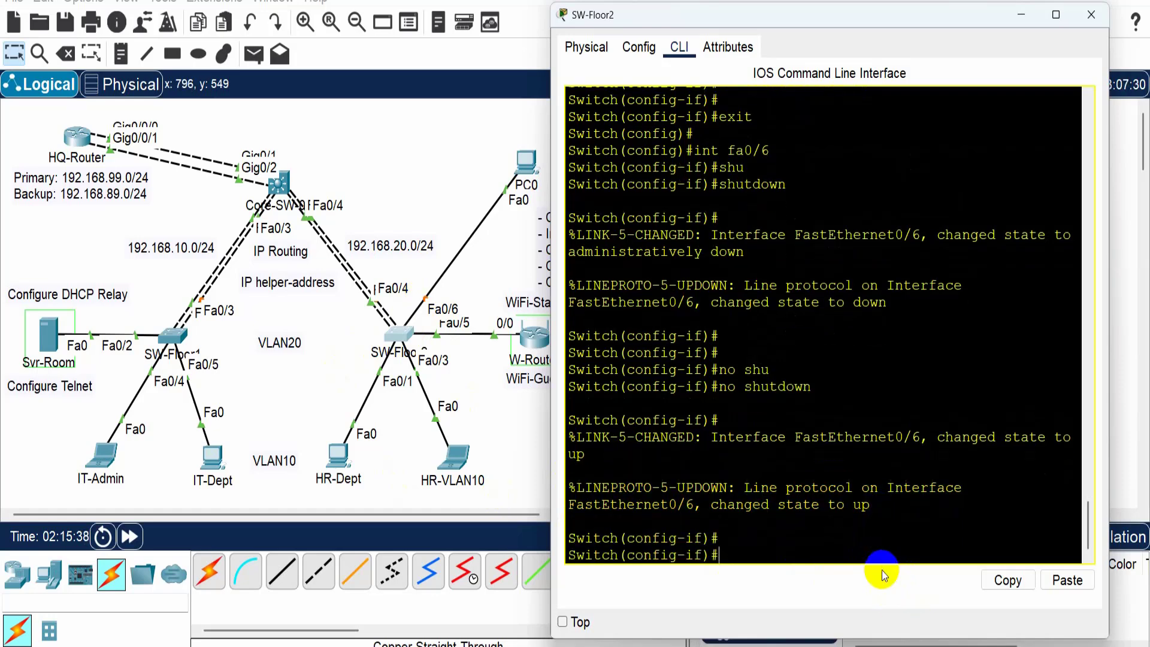
# - Set FastEthernet0/6 on SW-Floor2 to access mode with switchport mode access
pyautogui.write('sw')
pyautogui.press('Tab')
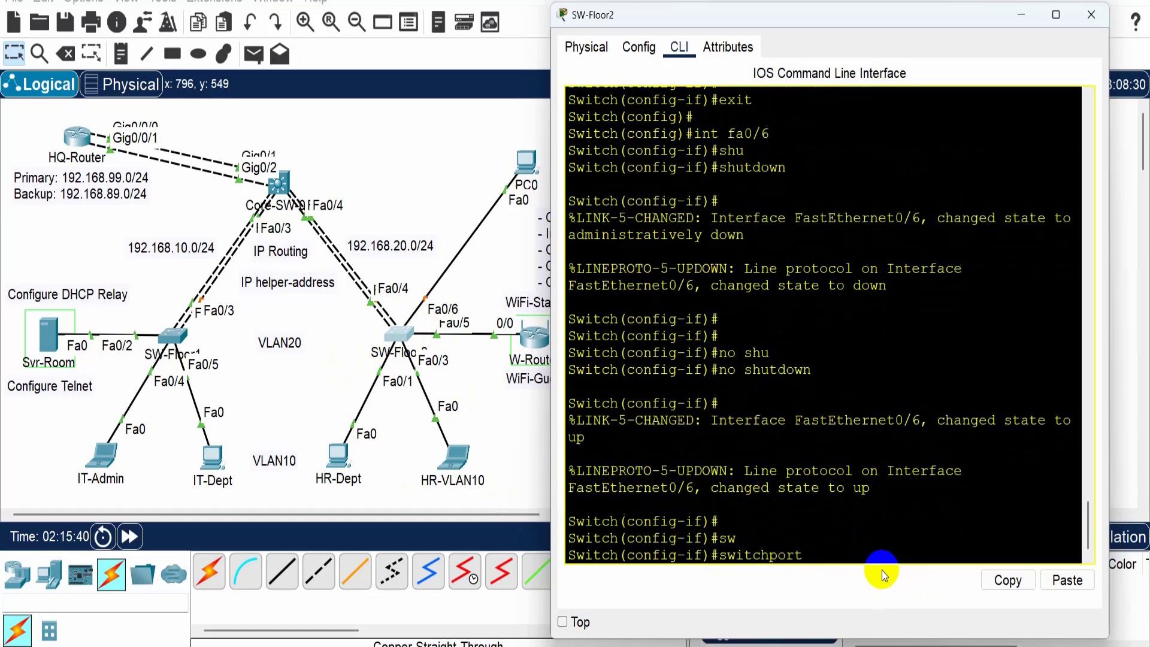
pyautogui.write('mo')
pyautogui.press('Tab')
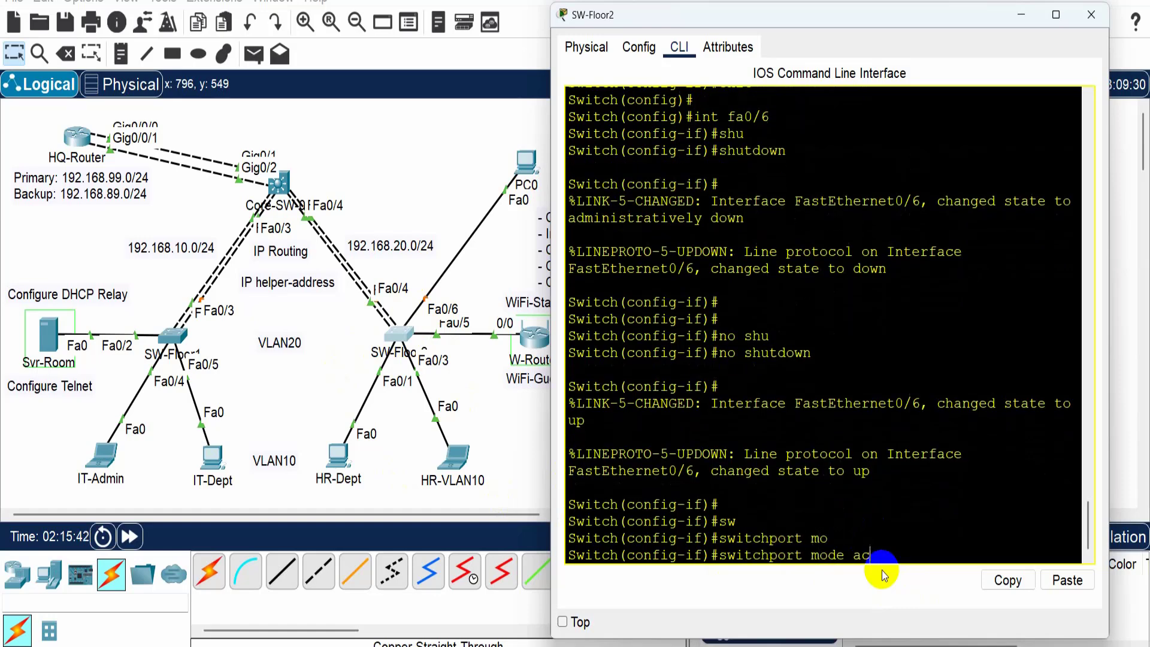
pyautogui.press('Tab')
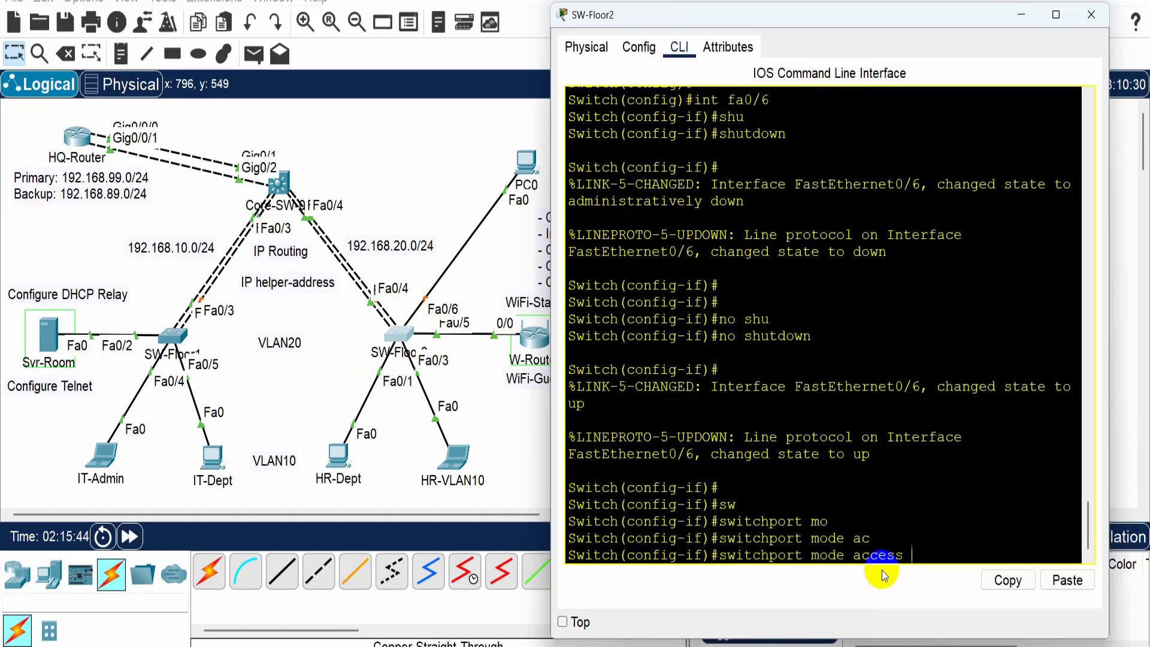
pyautogui.press('Return')
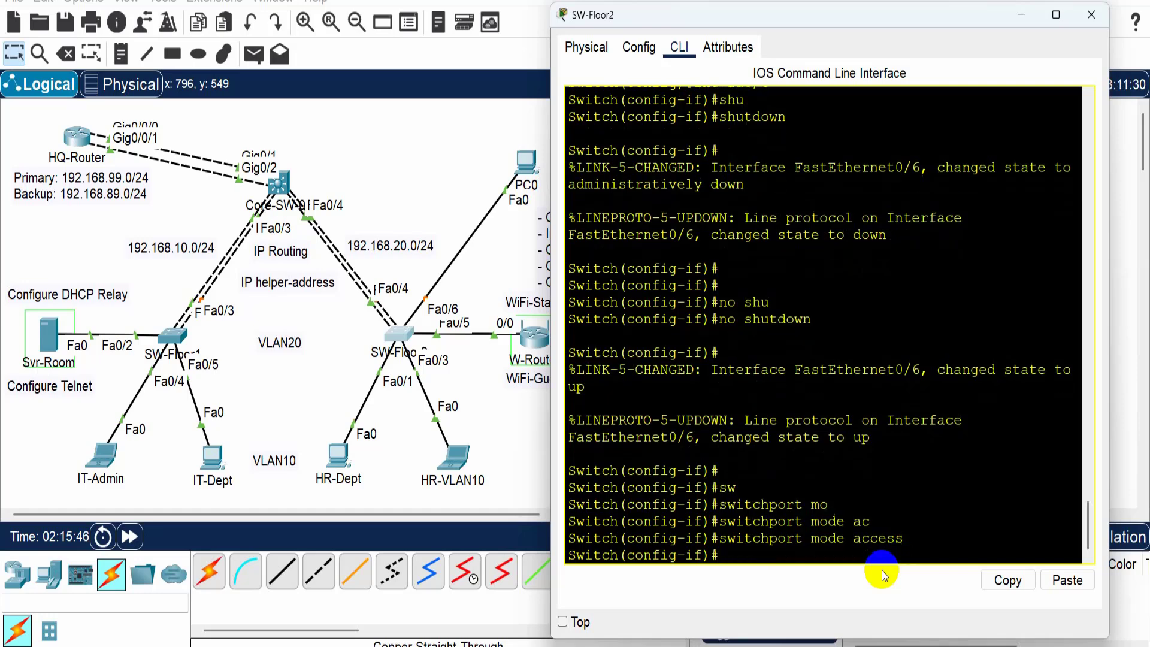
# - Assign FastEthernet0/6 on SW-Floor2 to VLAN 10 with switchport access vlan 10
pyautogui.write('sw')
pyautogui.press('Tab')
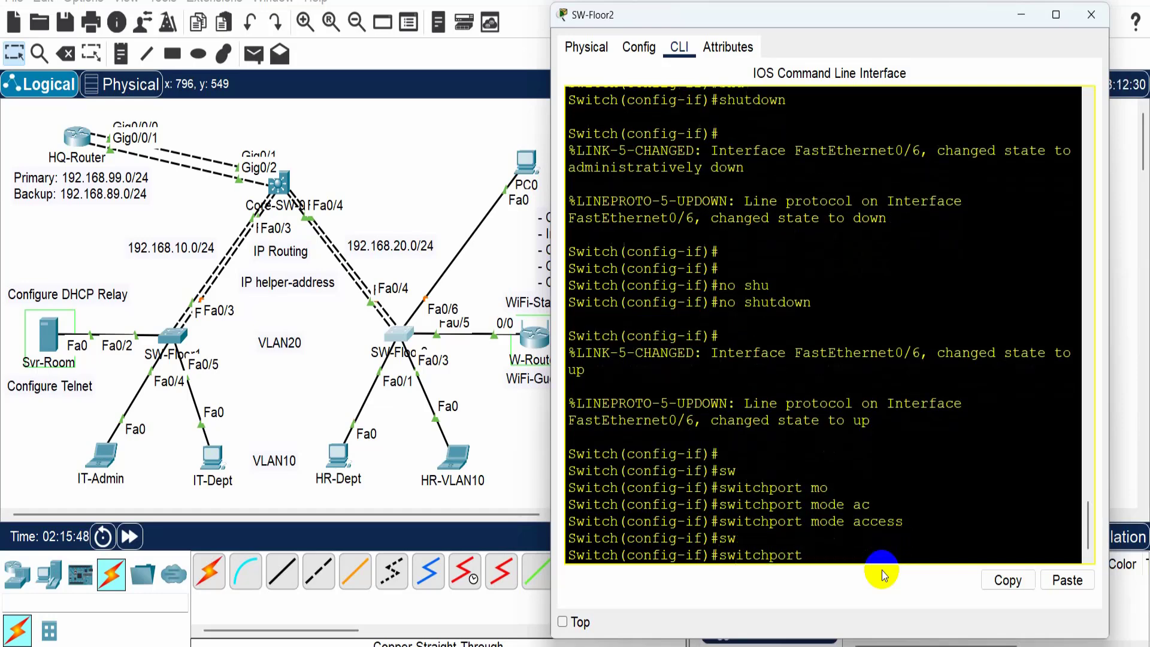
pyautogui.write('ac')
pyautogui.press('Tab')
pyautogui.write('vl')
pyautogui.press('Tab')
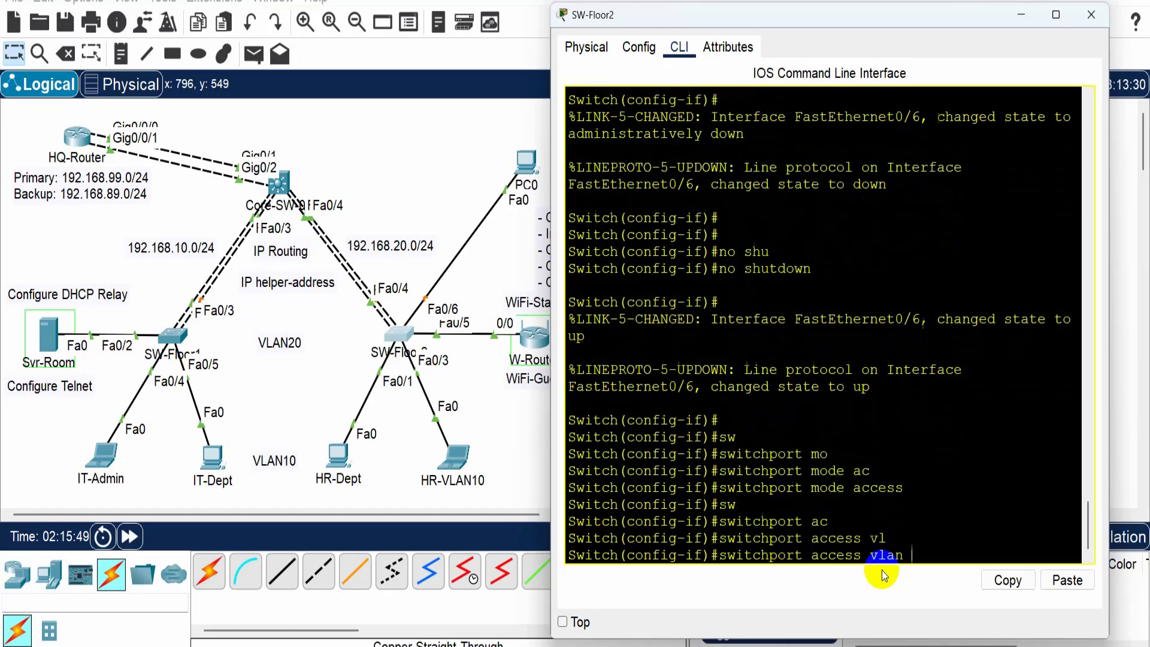
pyautogui.write('10')
pyautogui.press('Return')
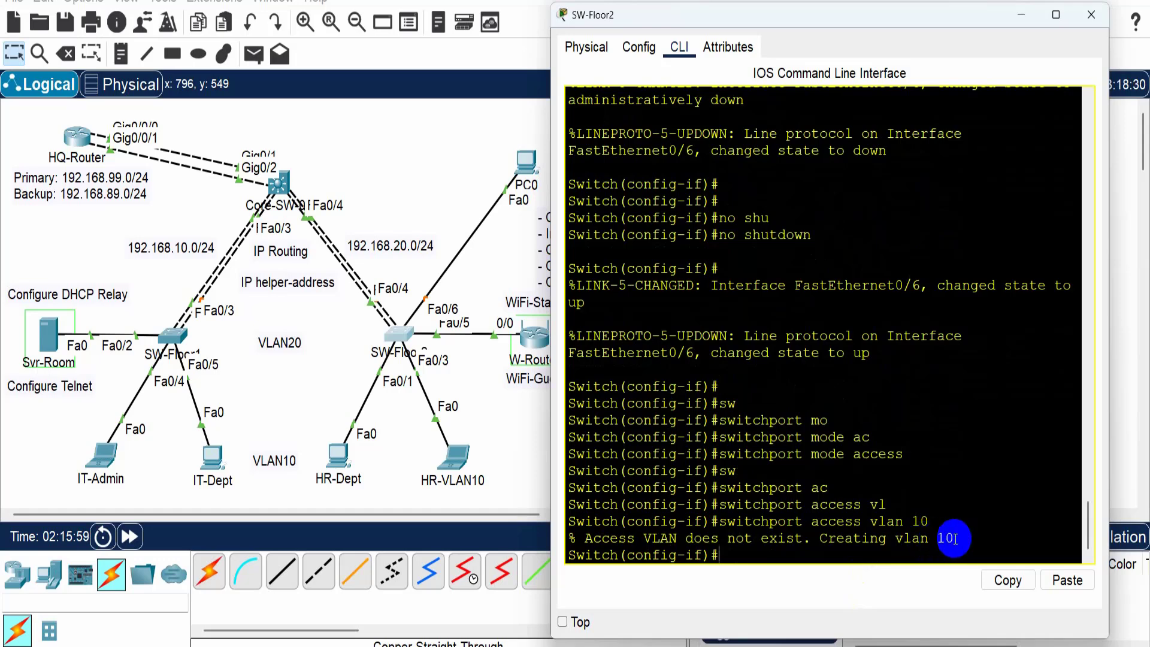
# - Examine the VLAN assignment command and the switch's response to it in SW-Floor2's command line
pyautogui.moveTo(952, 537); pyautogui.dragTo(567, 538)
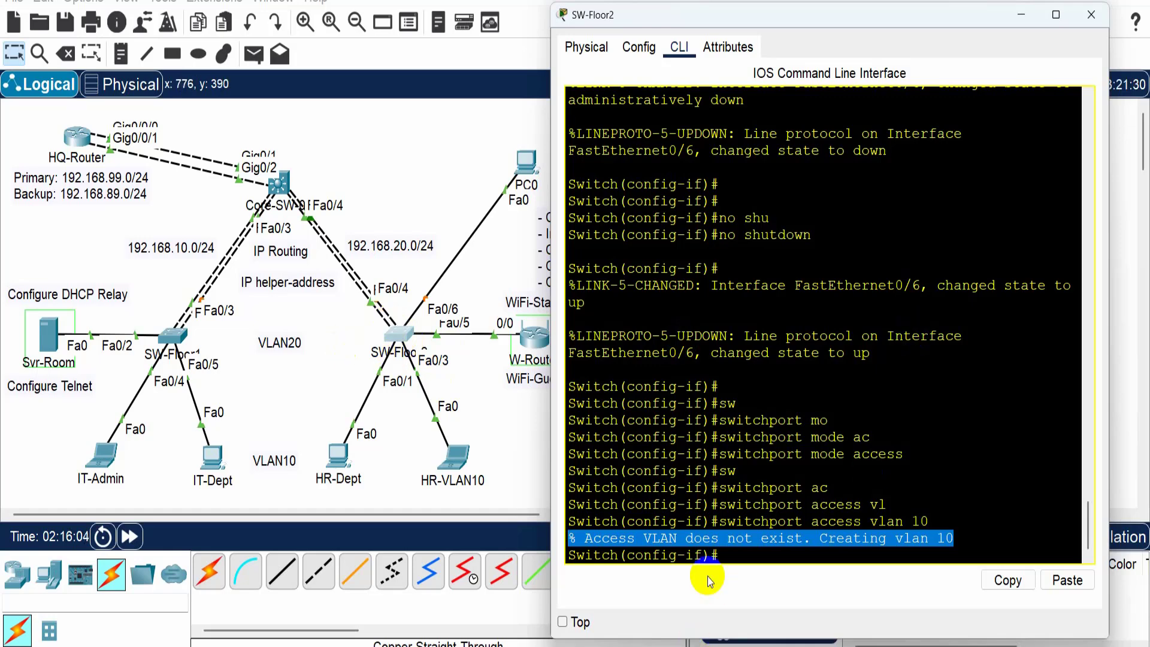
pyautogui.click(955, 537)
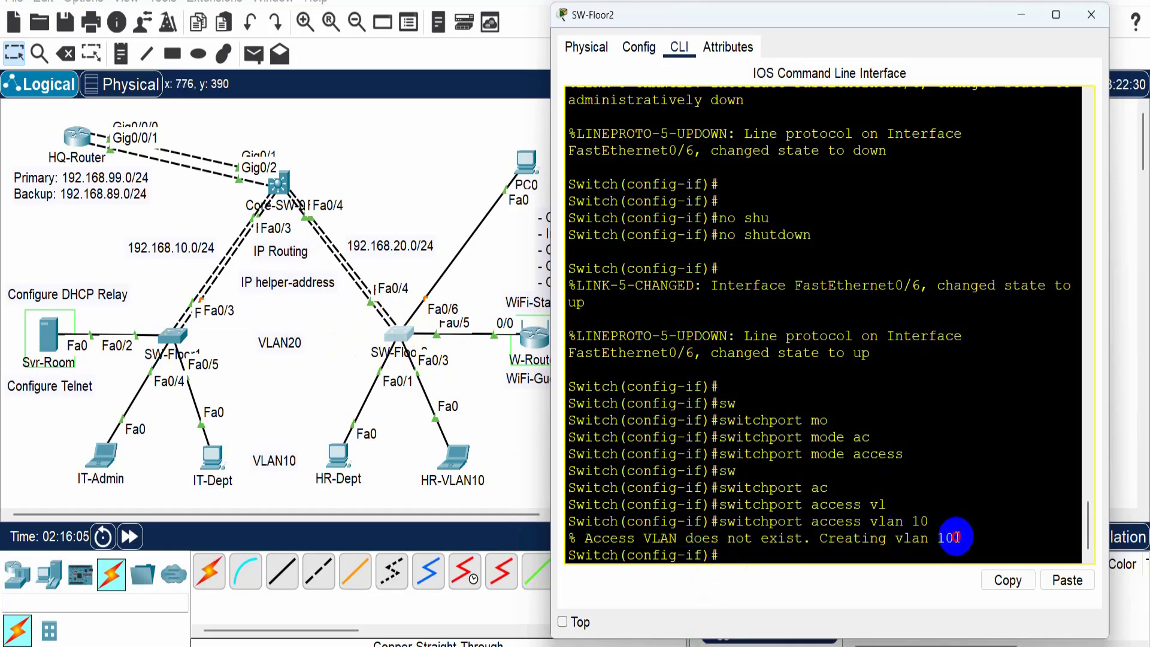
pyautogui.moveTo(954, 537); pyautogui.dragTo(563, 538)
pyautogui.click(749, 556)
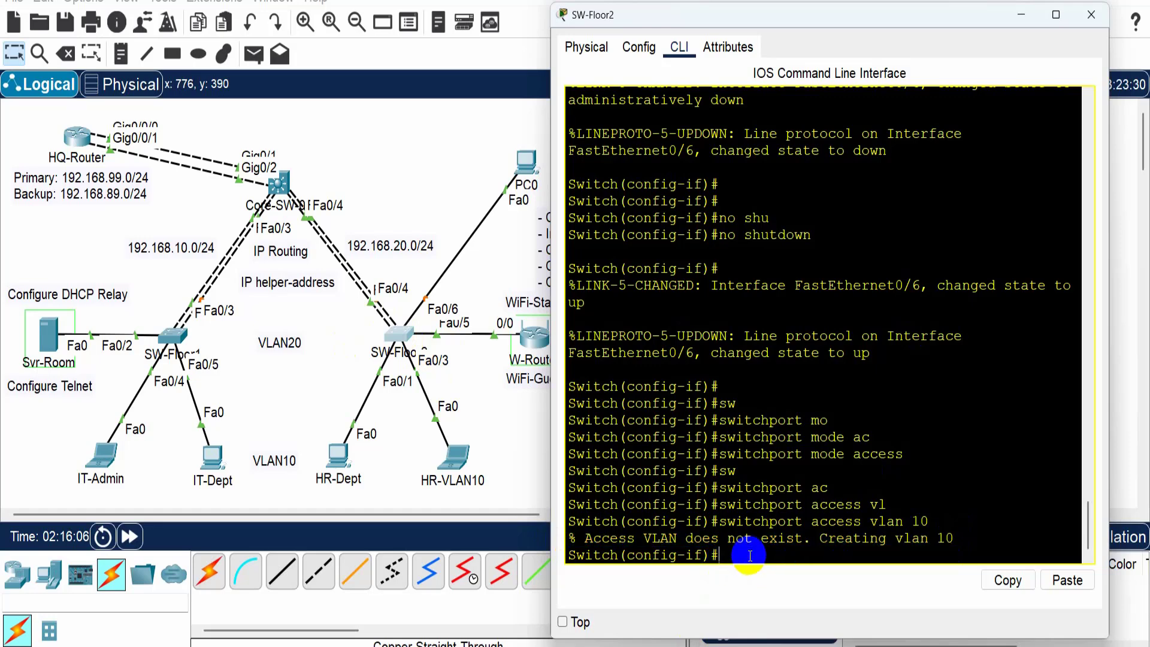
pyautogui.moveTo(953, 537); pyautogui.dragTo(567, 538)
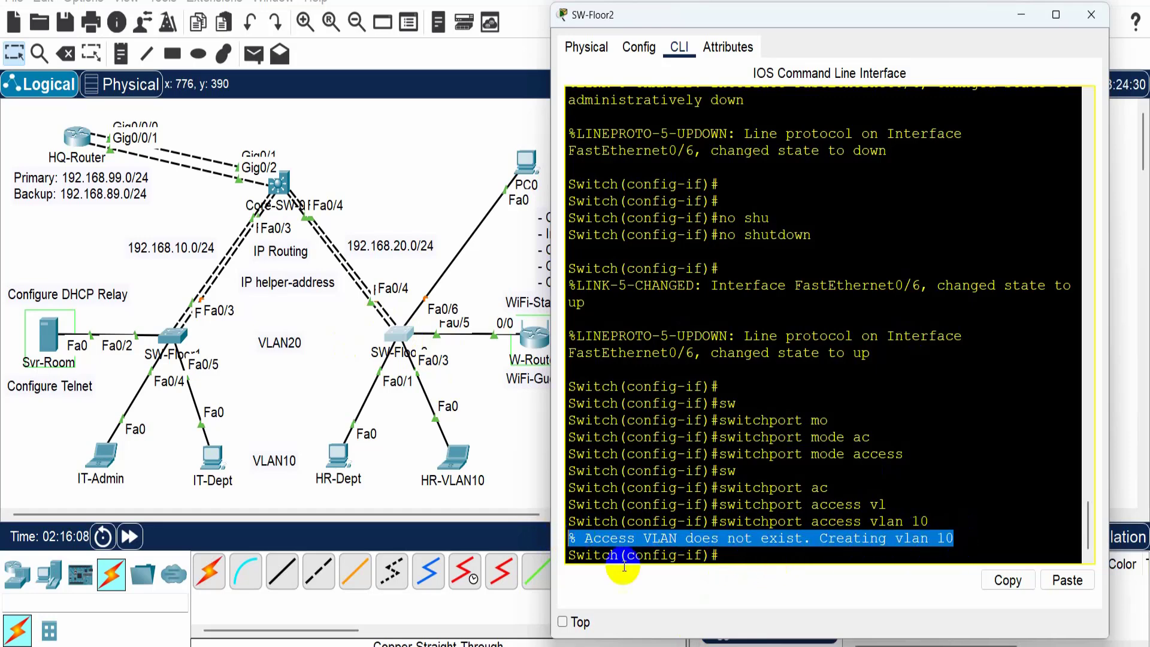
pyautogui.moveTo(931, 522); pyautogui.dragTo(720, 525)
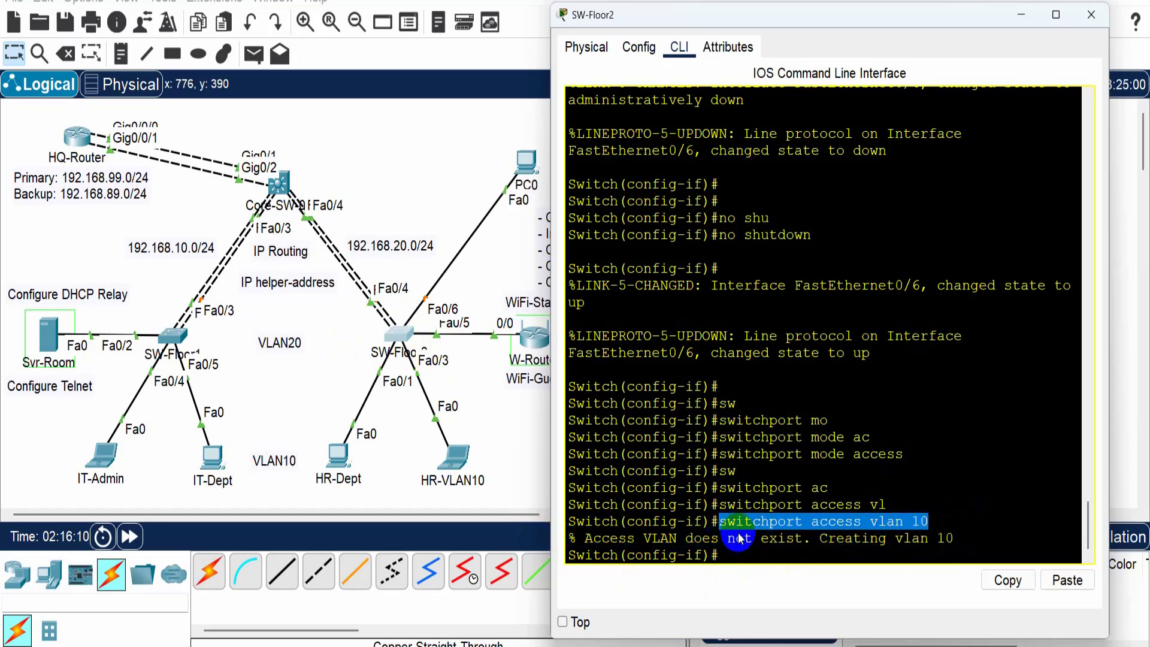
pyautogui.click(946, 530)
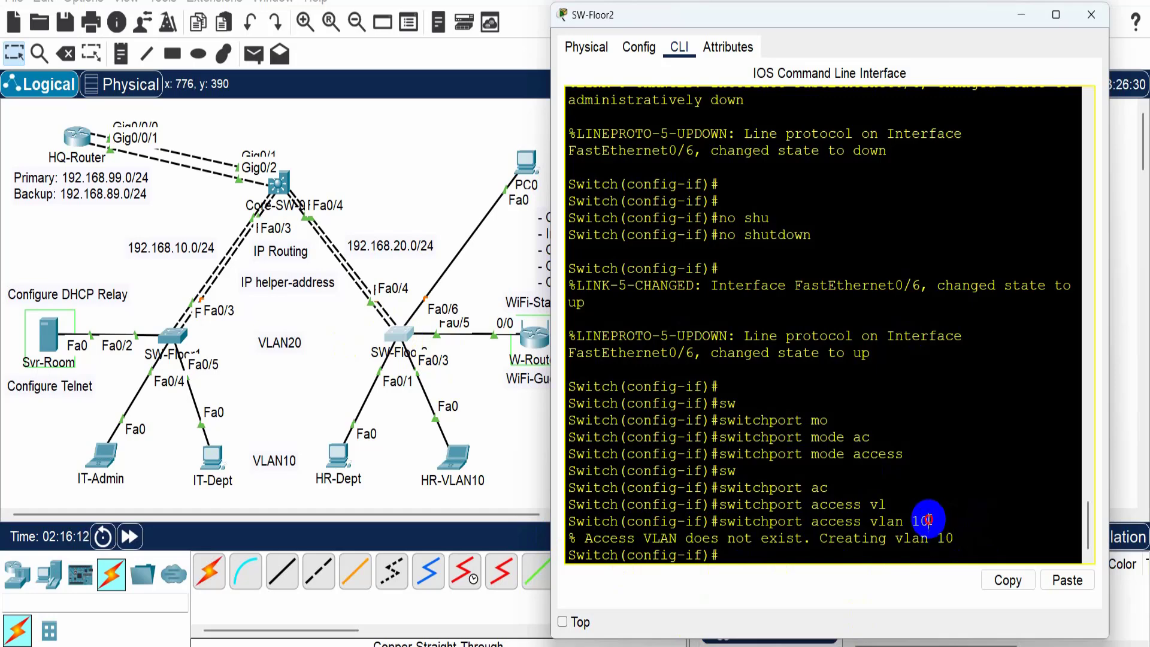
pyautogui.moveTo(931, 521); pyautogui.dragTo(719, 523)
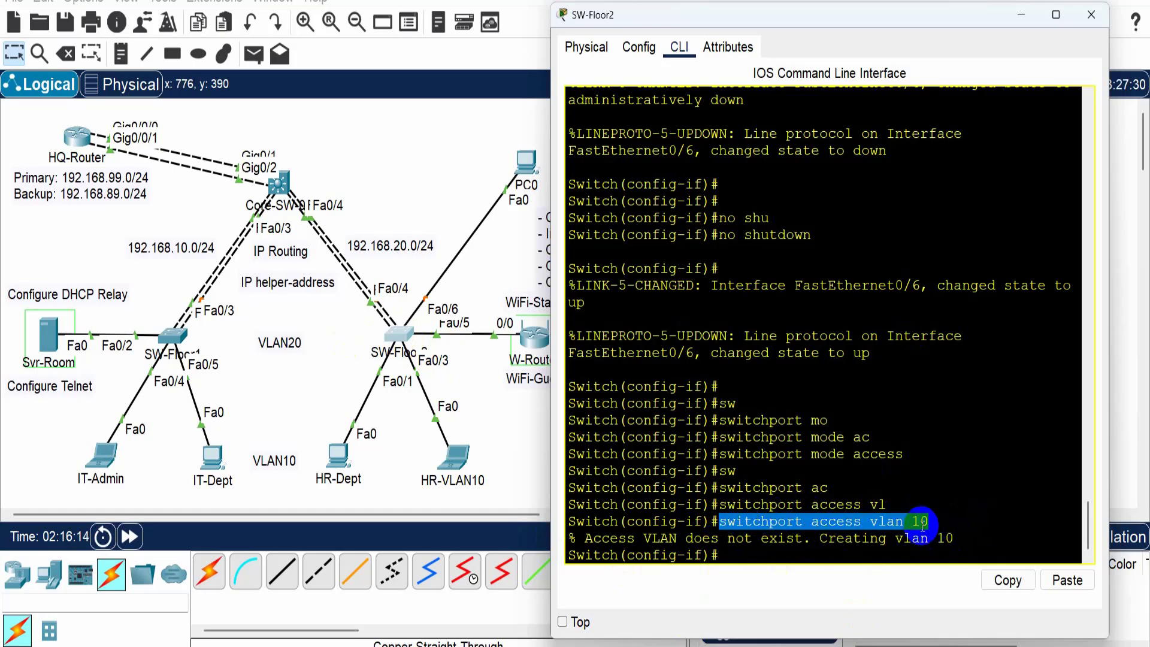
pyautogui.moveTo(928, 522); pyautogui.dragTo(704, 521)
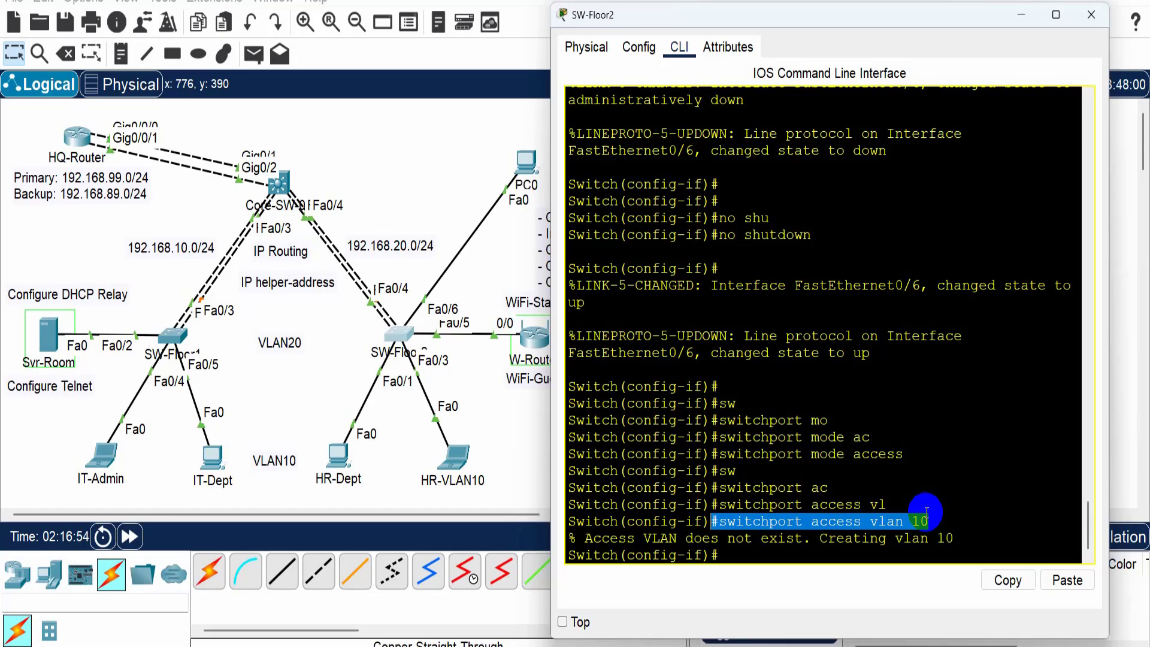
pyautogui.click(779, 548)
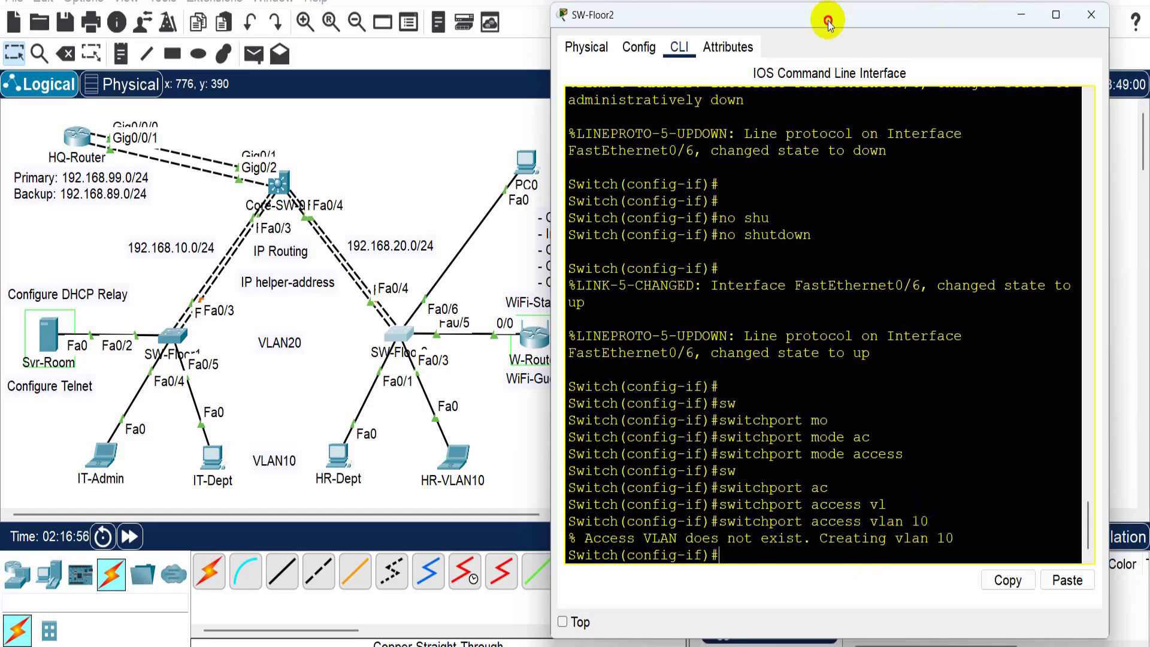
# - Move SW-Floor2's command-line window aside to uncover W-Router and the start of the configuration notes
pyautogui.moveTo(827, 21); pyautogui.dragTo(861, 11)
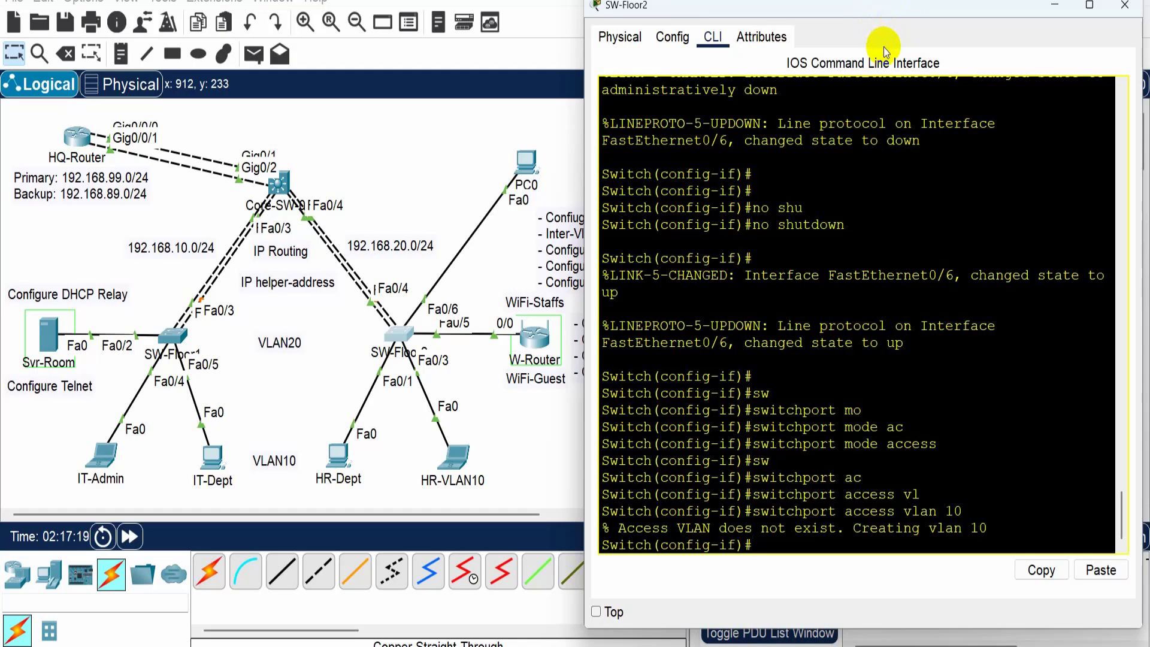
pyautogui.click(894, 65)
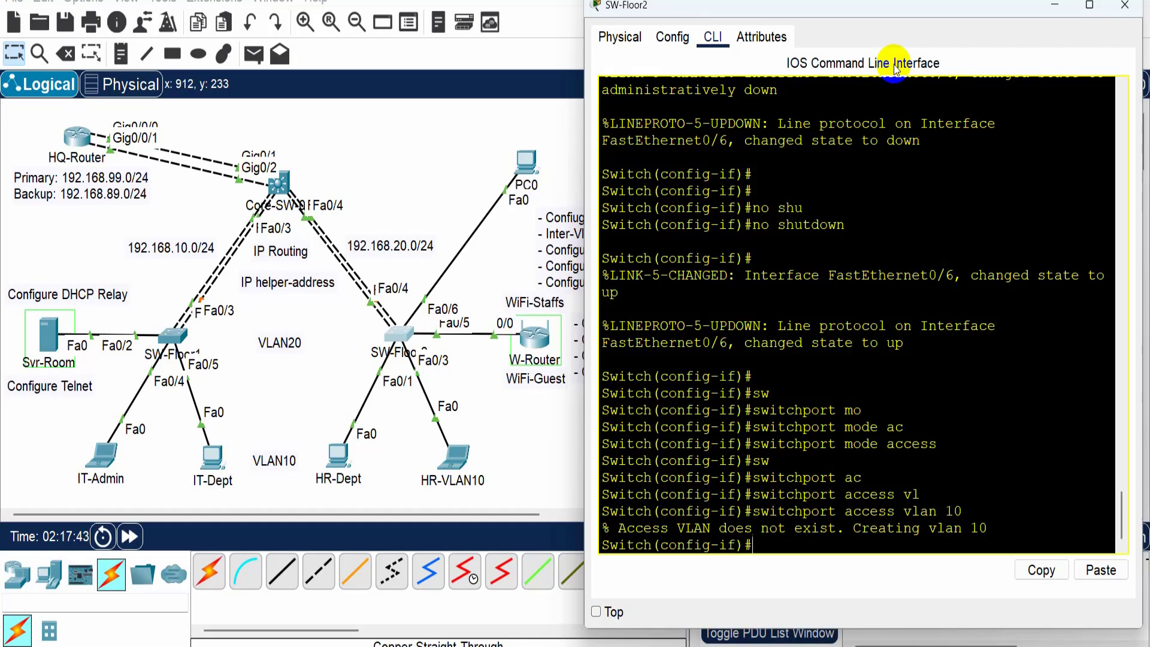
pyautogui.moveTo(884, 13); pyautogui.dragTo(885, 5)
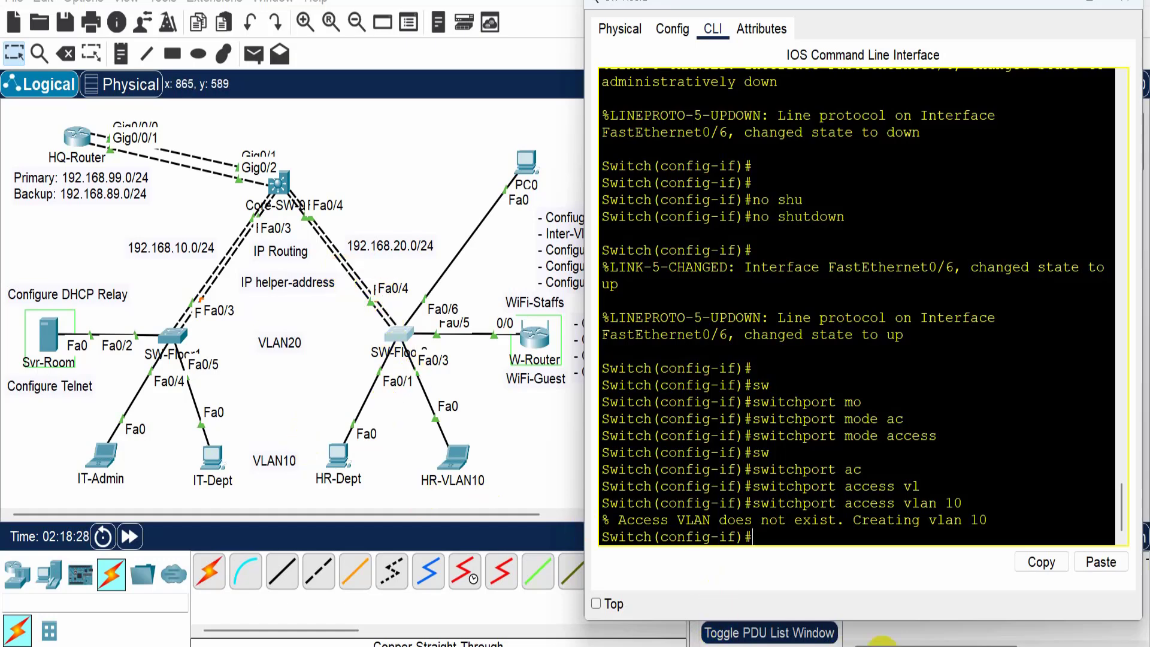
pyautogui.moveTo(831, 645)
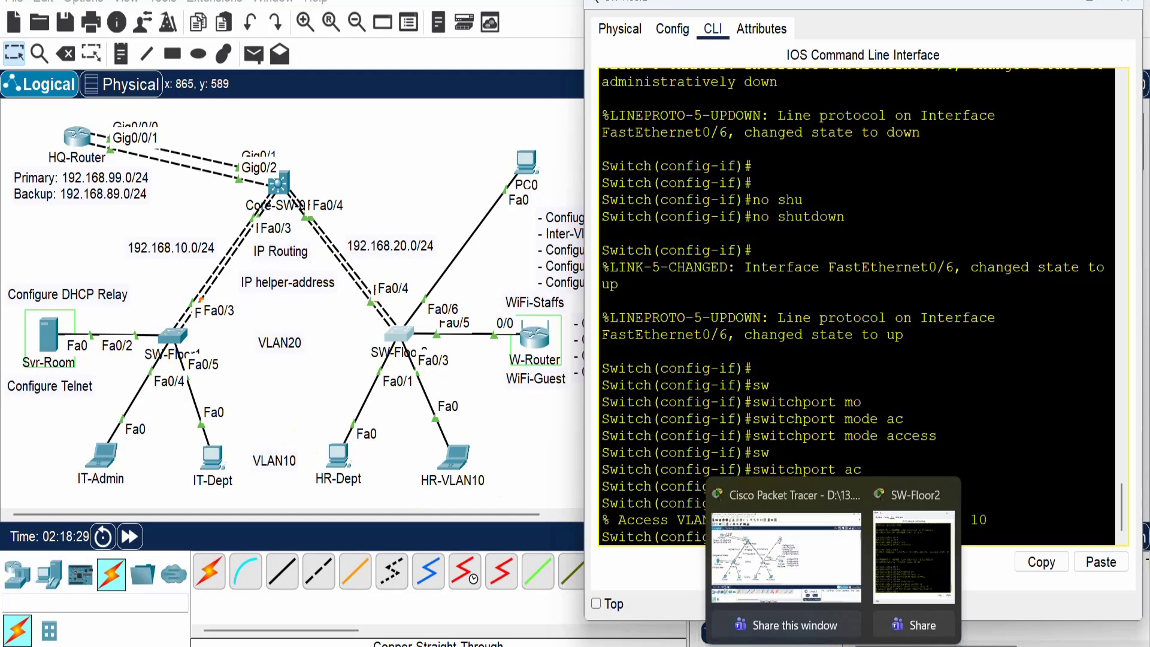